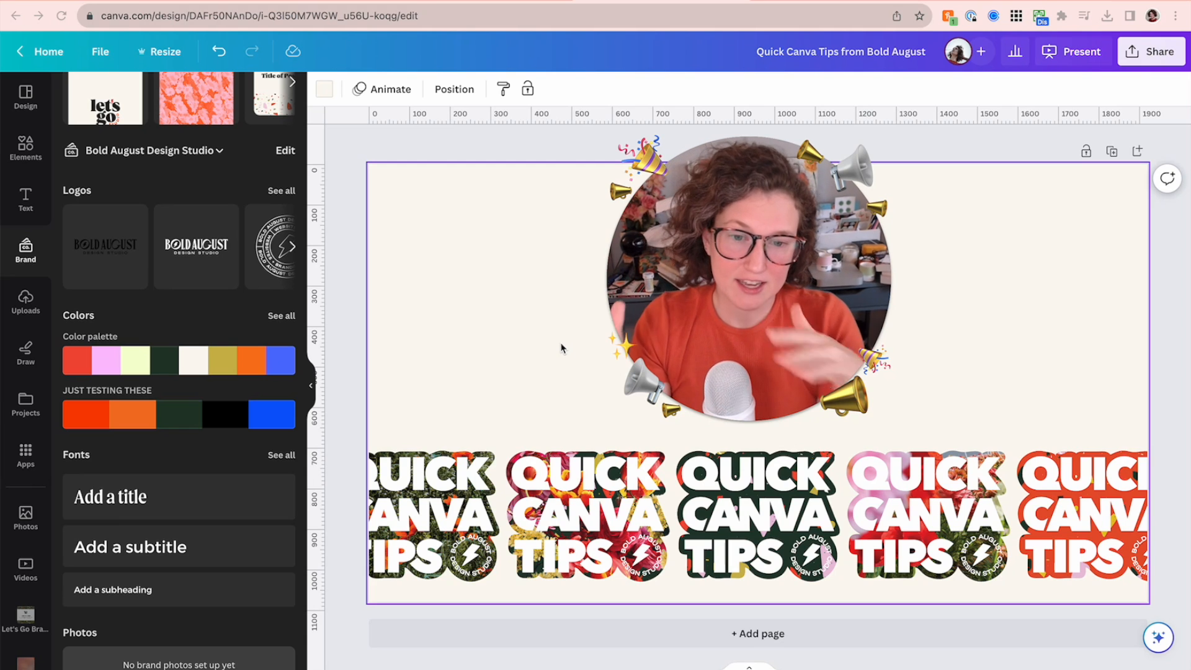
Browse the Bold August Instagram profile, viewing the rebrand announcement post and then its Reels grid
mouse_move(782, 203)
left_mouse_down()
mouse_move(478, 229)
mouse_move(456, 208)
left_mouse_up()
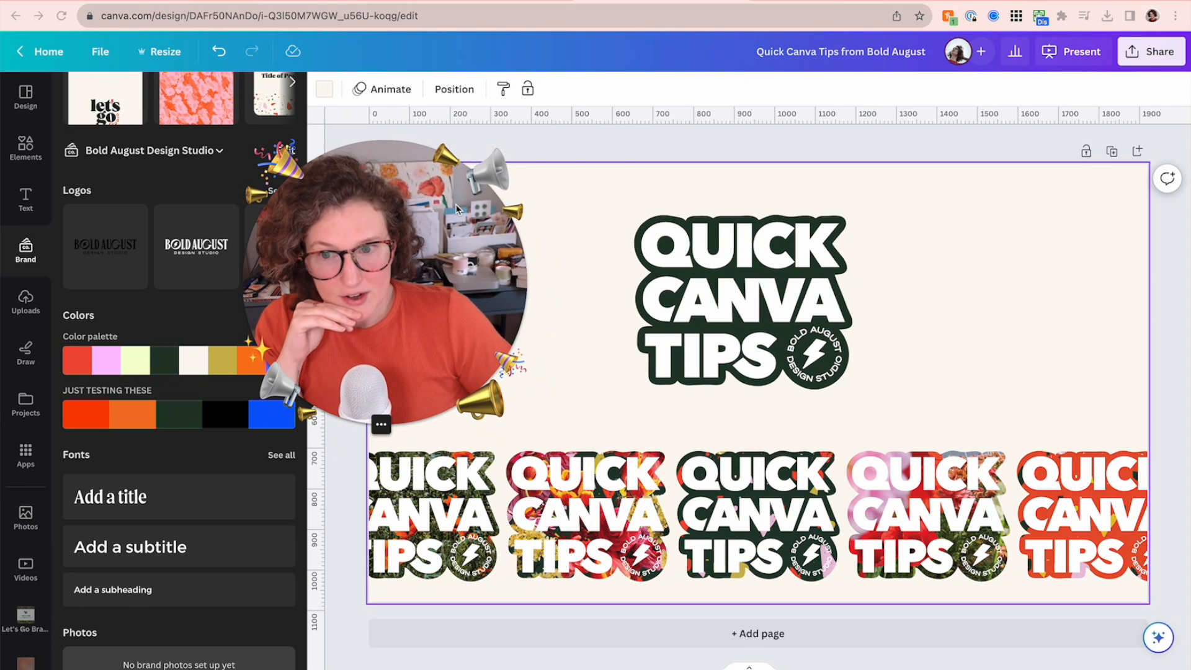
left_click_drag(456, 208, 828, 219)
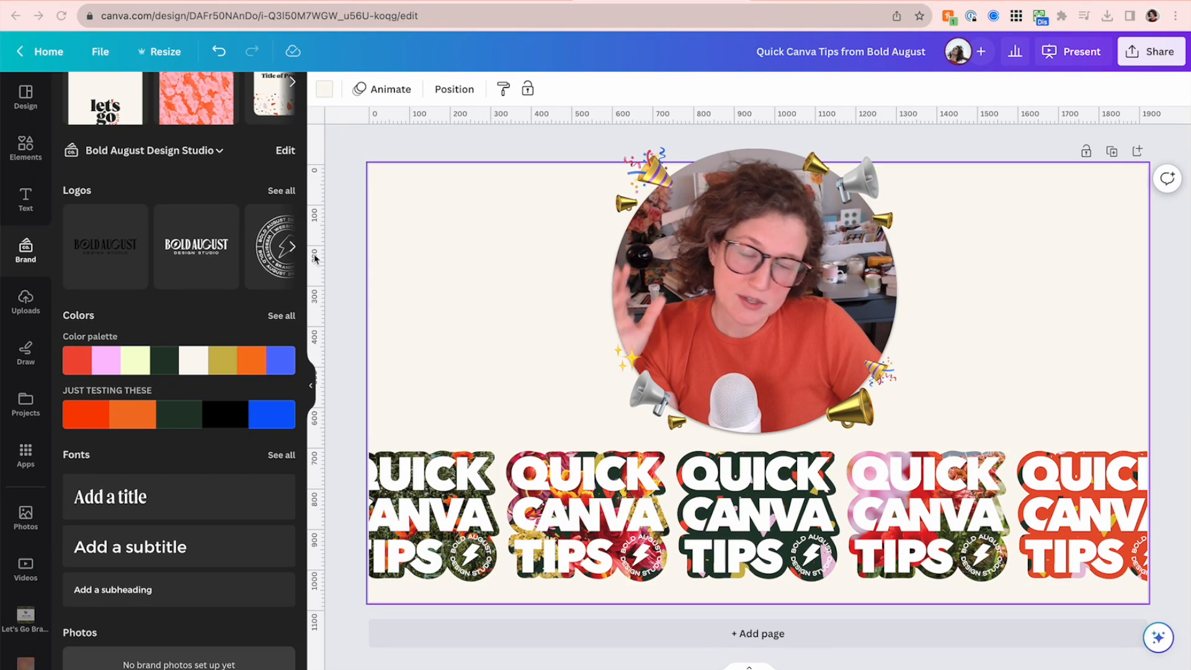
scroll(131, 293, "up", 2)
scroll(132, 293, "down", 2)
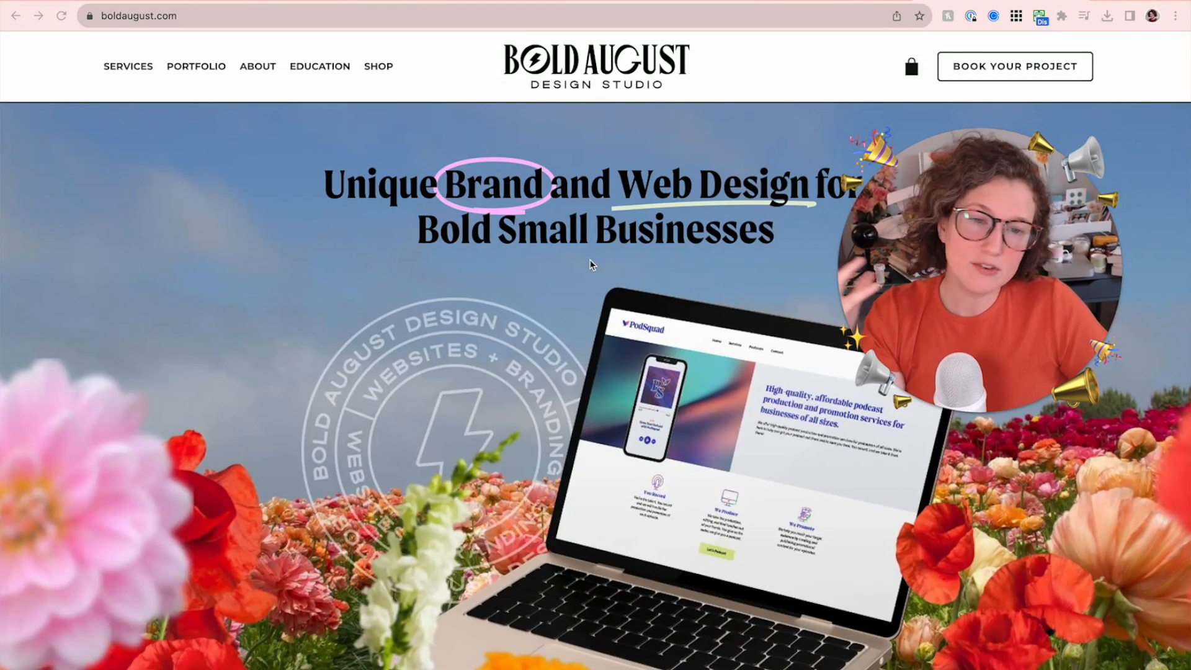
scroll(565, 265, "down", 2)
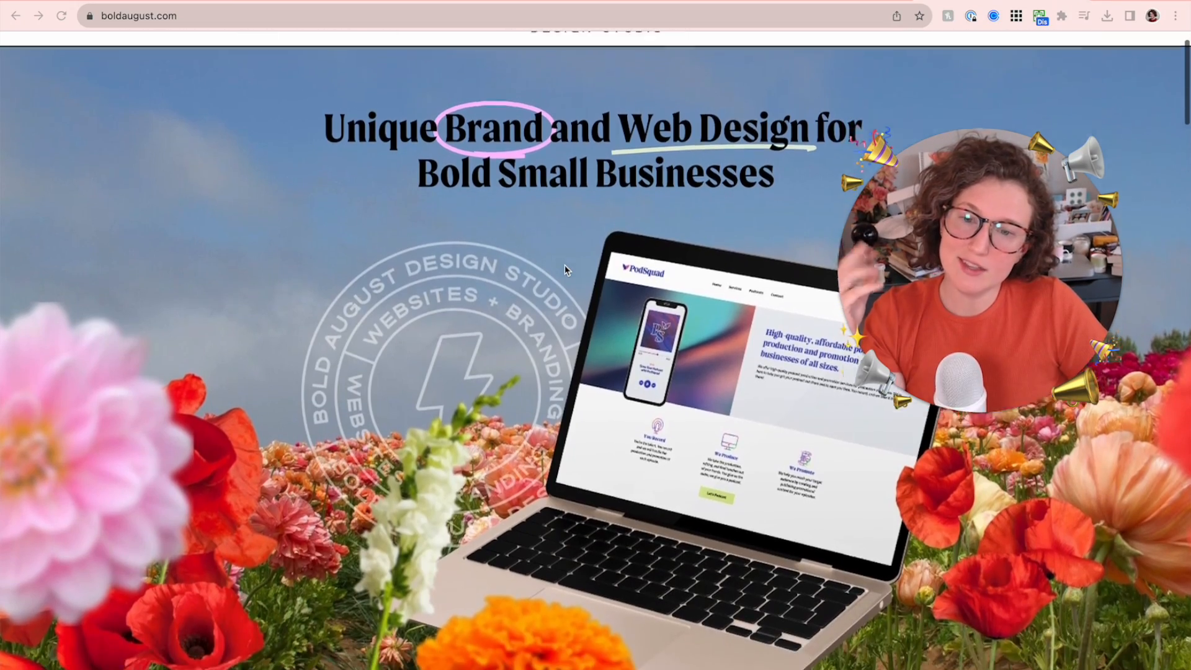
scroll(565, 264, "down", 3)
scroll(565, 266, "down", 2)
scroll(565, 265, "down", 2)
scroll(565, 266, "down", 3)
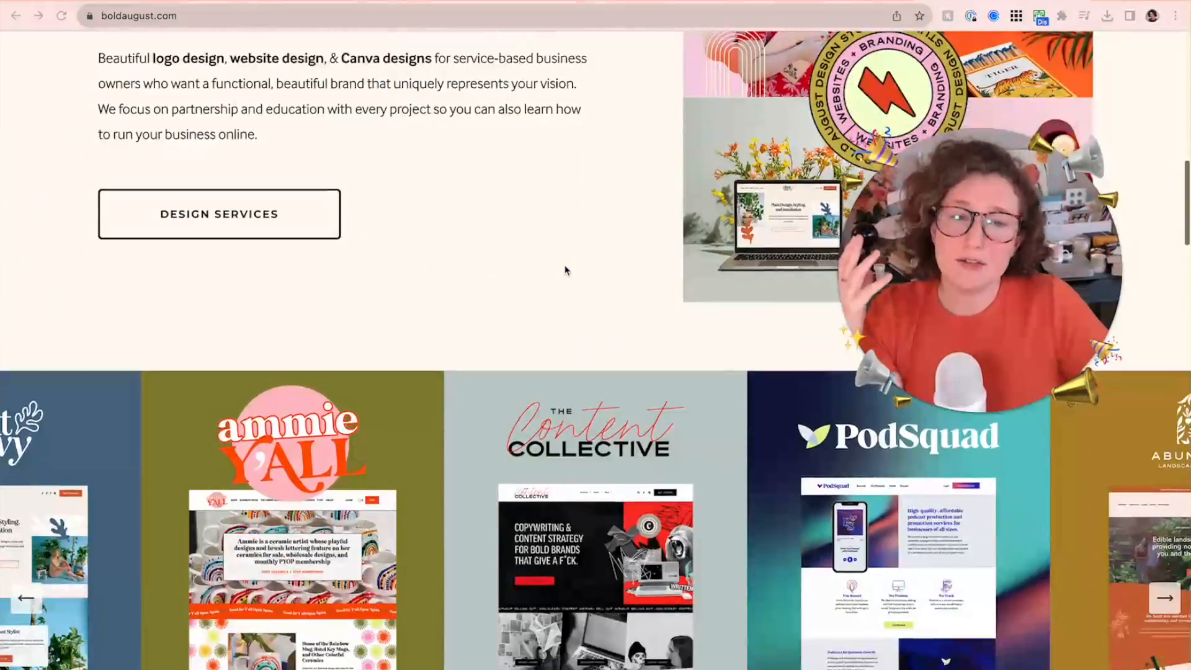
scroll(564, 266, "down", 1)
scroll(564, 265, "up", 2)
scroll(565, 266, "up", 5)
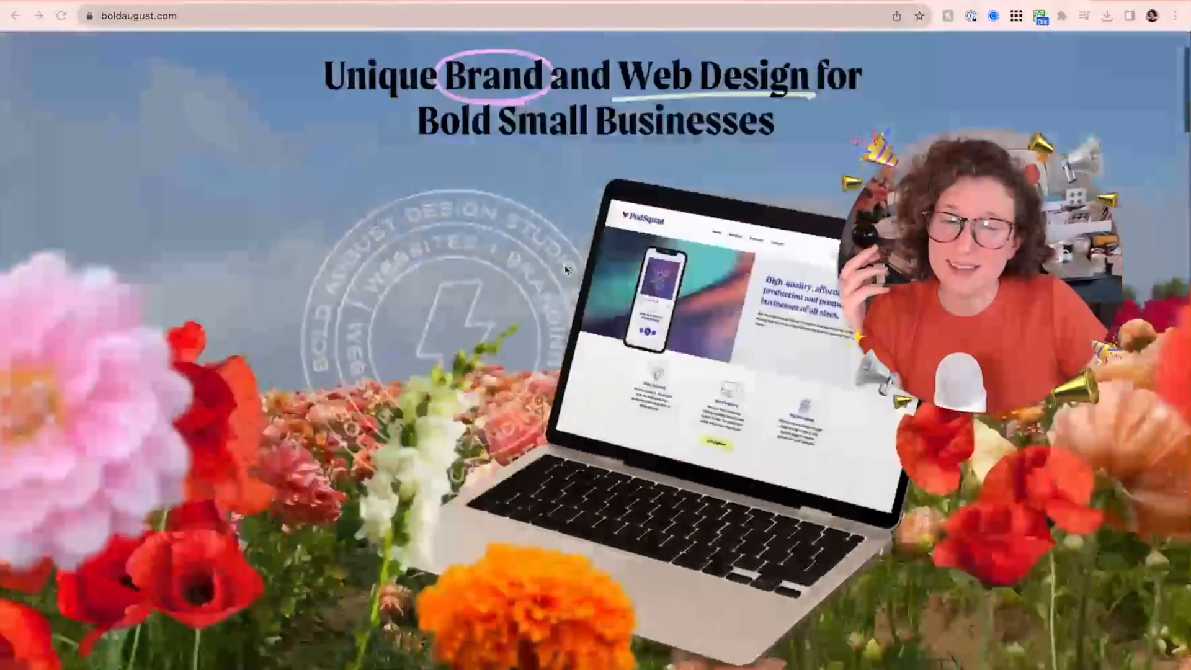
scroll(565, 265, "up", 1)
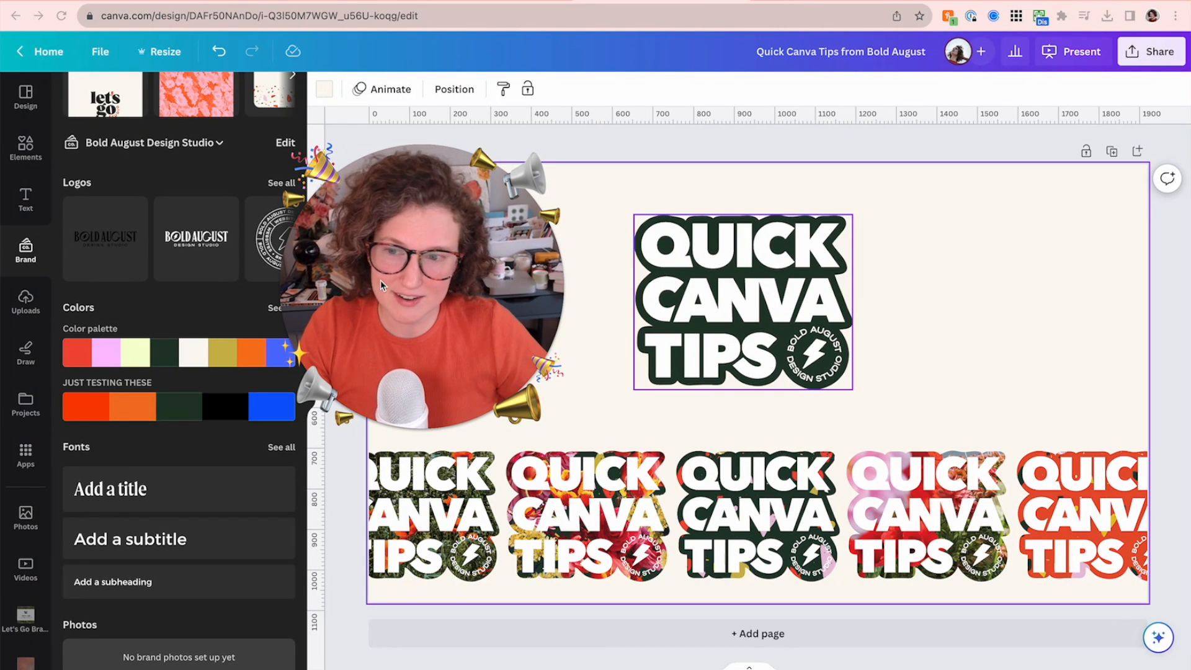
scroll(242, 287, "up", 2)
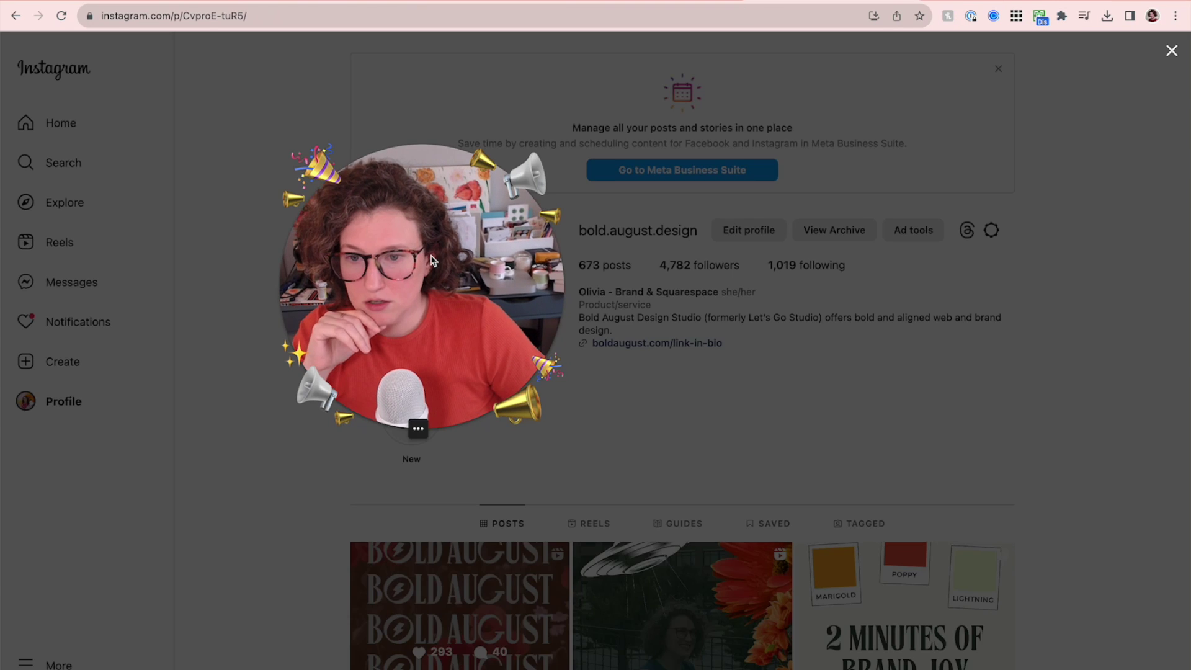
mouse_move(437, 261)
left_mouse_down()
mouse_move(1064, 244)
mouse_move(806, 282)
left_mouse_up()
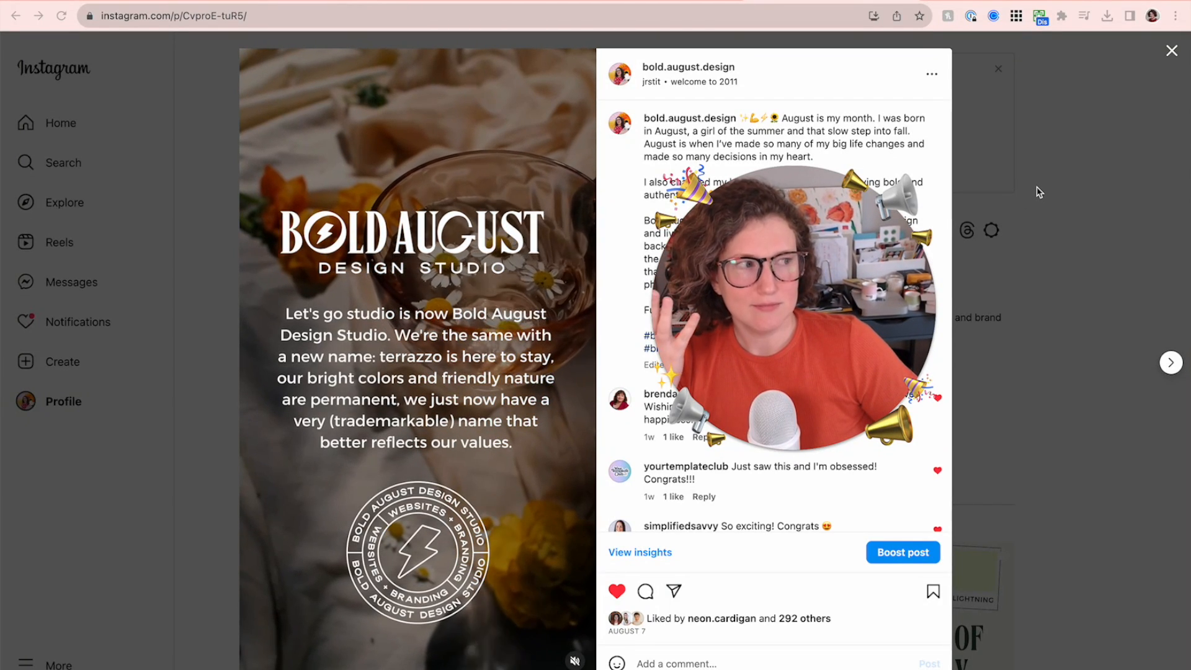
left_click(1172, 51)
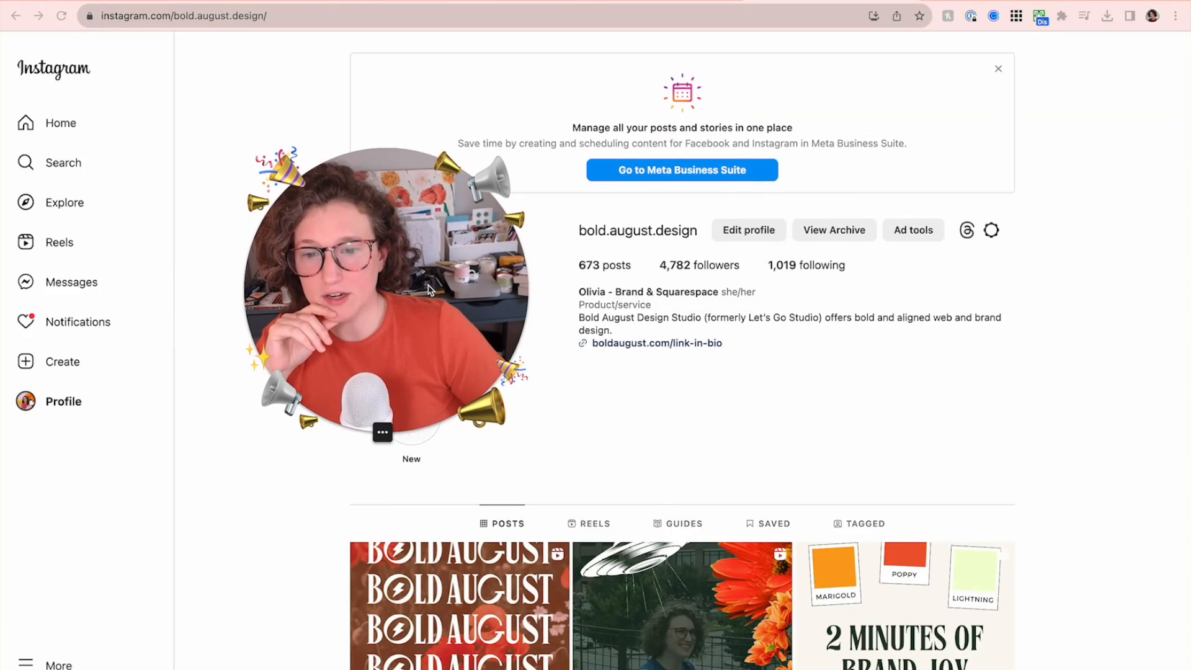
scroll(719, 480, "down", 2)
scroll(718, 480, "up", 1)
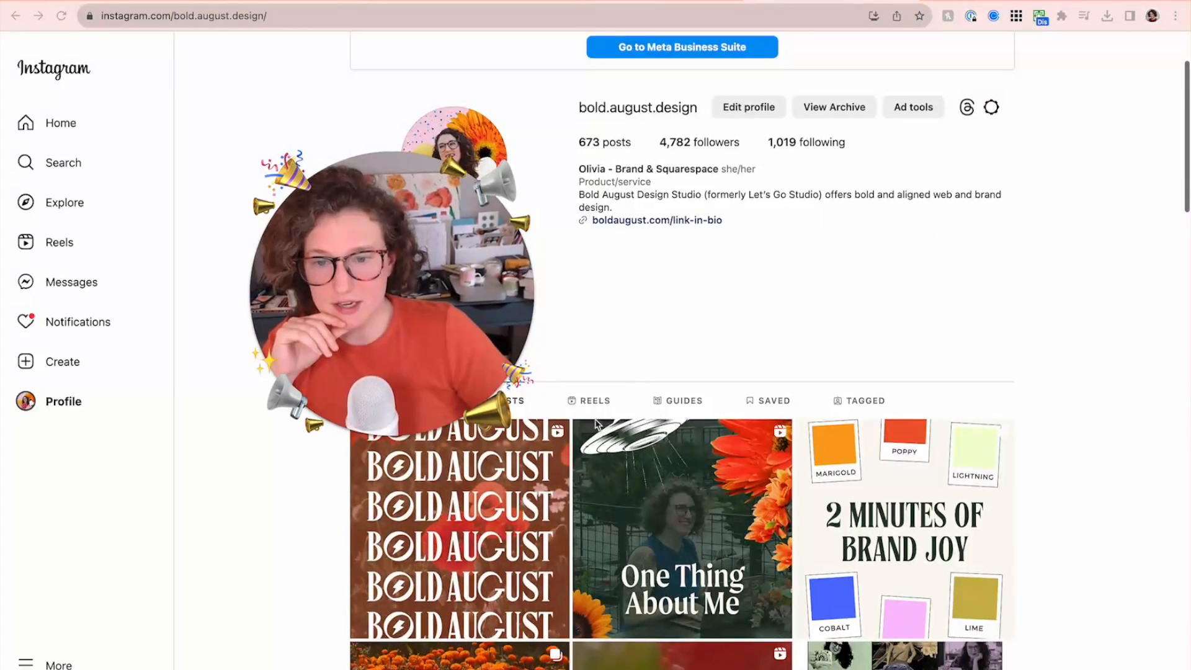
left_click(577, 409)
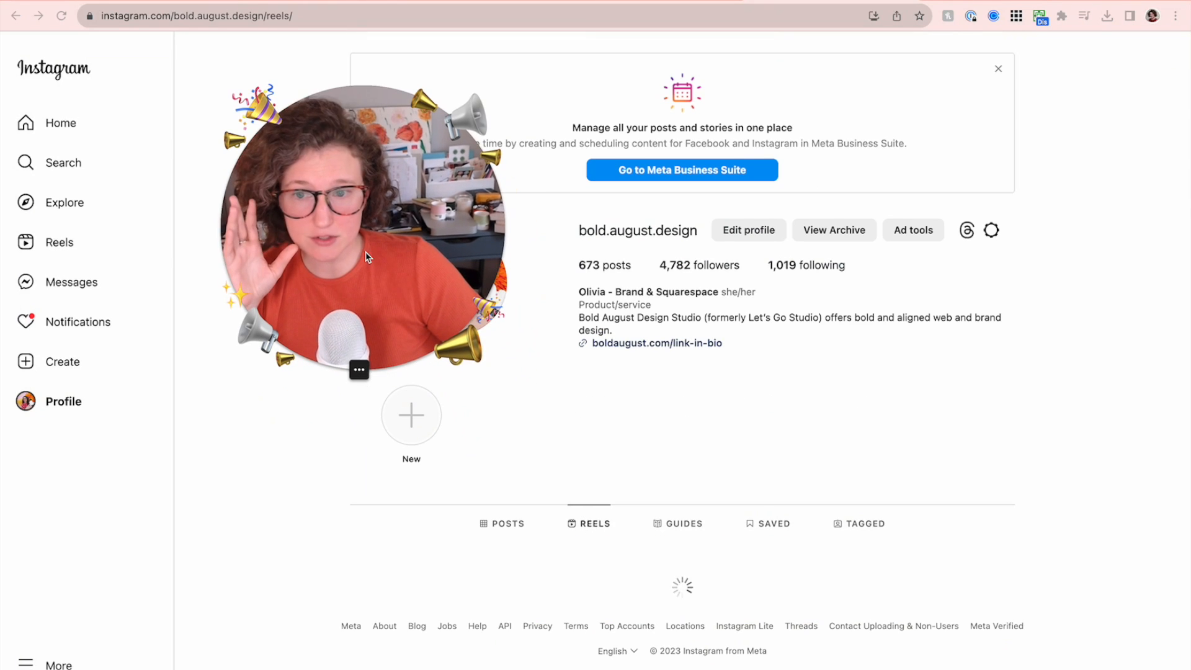
scroll(559, 382, "down", 3)
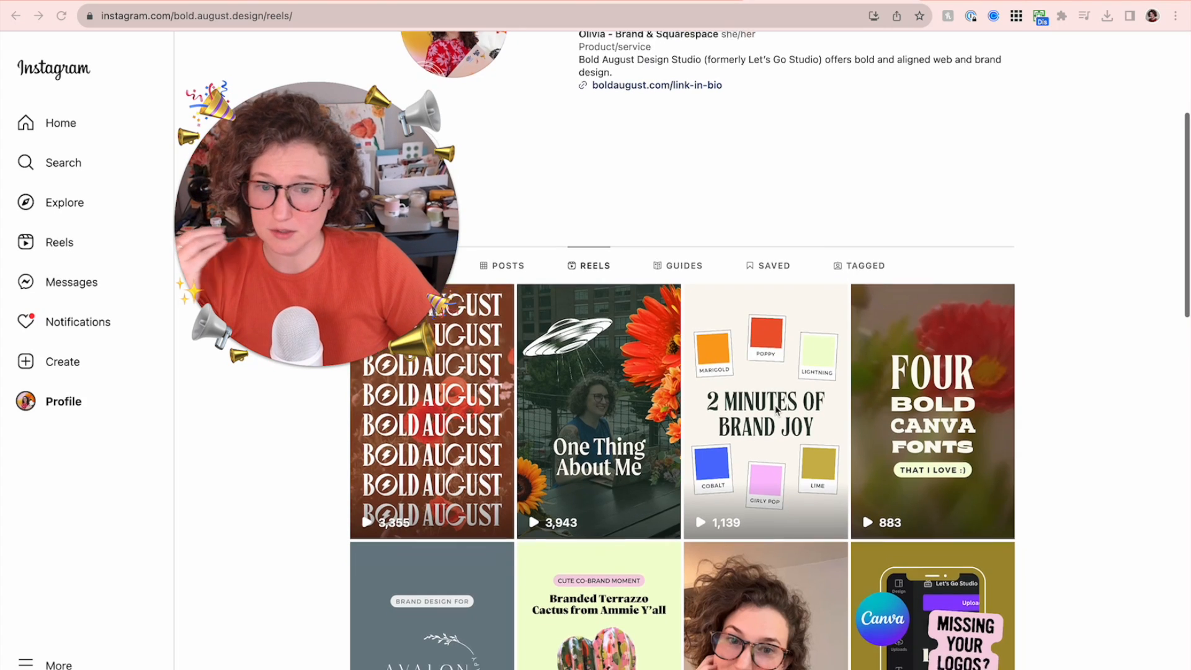
scroll(579, 464, "down", 2)
scroll(629, 530, "down", 1)
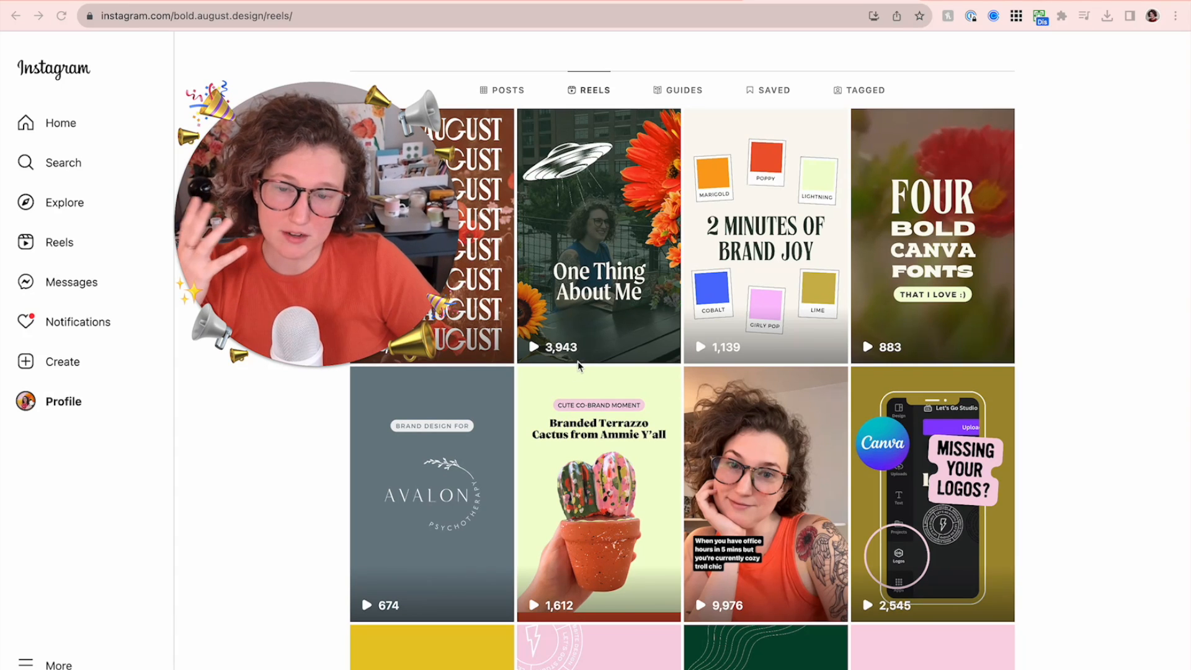
scroll(578, 361, "down", 1)
scroll(585, 364, "down", 1)
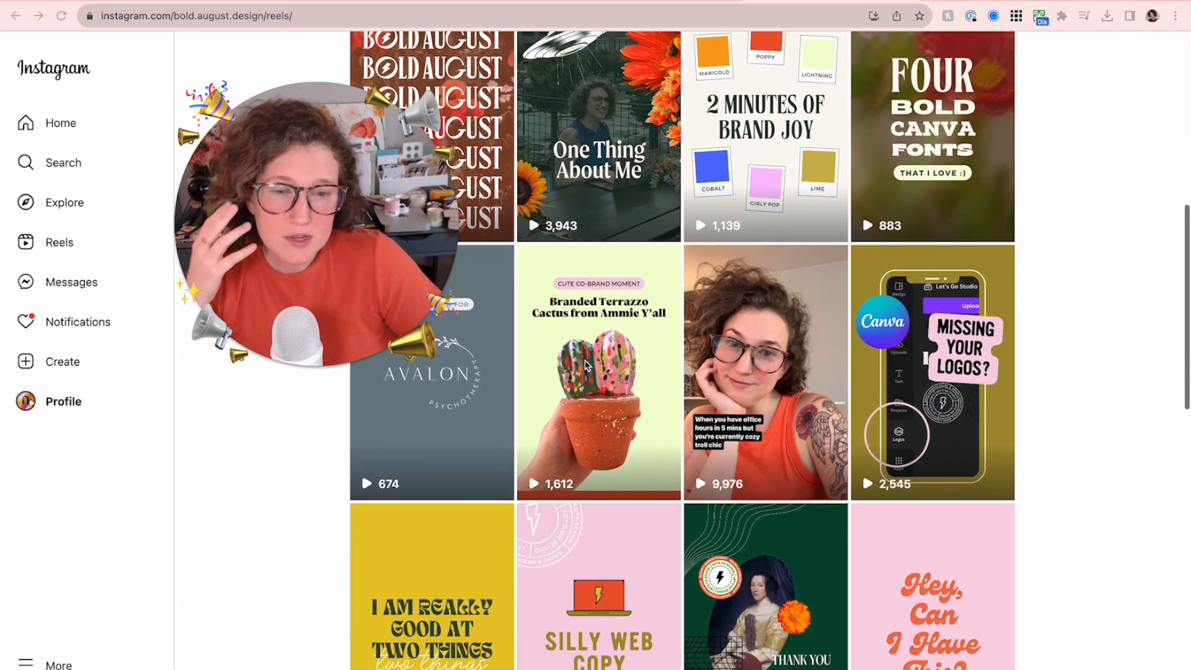
scroll(587, 368, "up", 1)
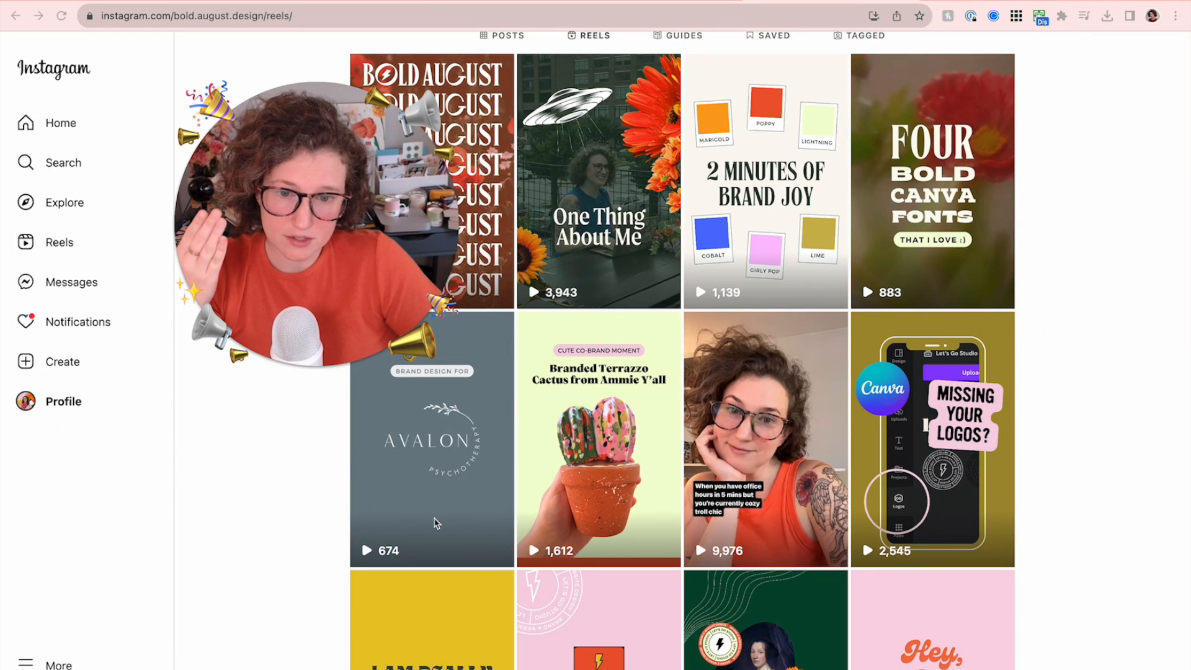
scroll(434, 523, "down", 3)
scroll(841, 254, "up", 4)
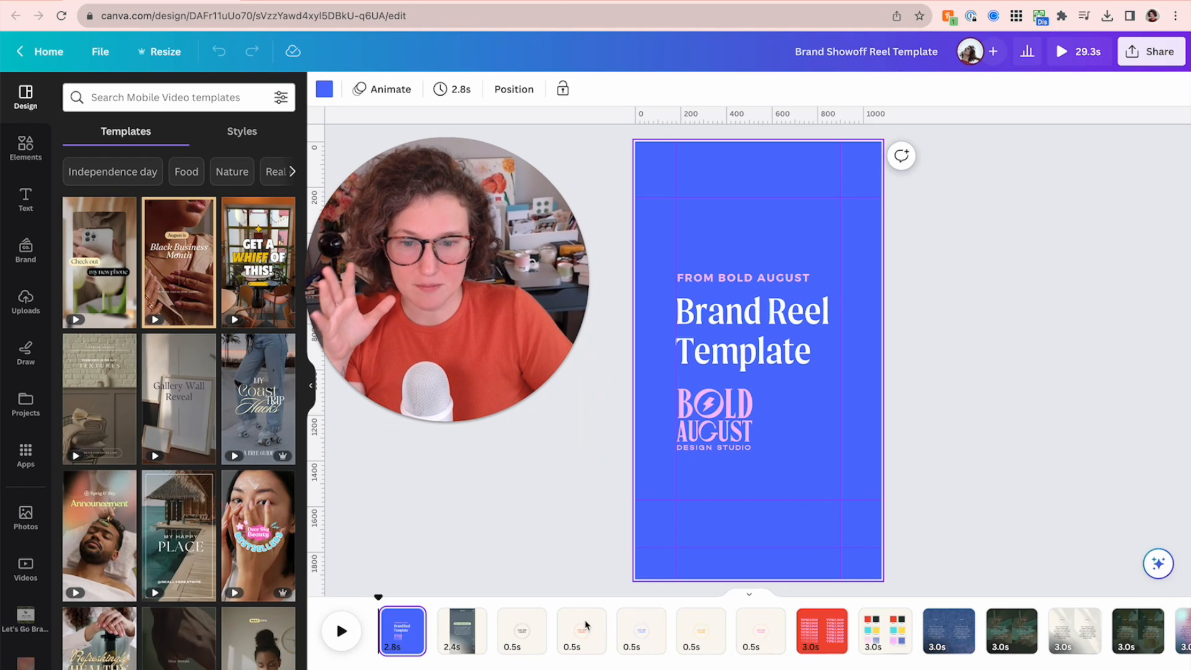
Move from the blue title page to page 2 with the 'Delete me before saving' guides note
left_click(729, 220)
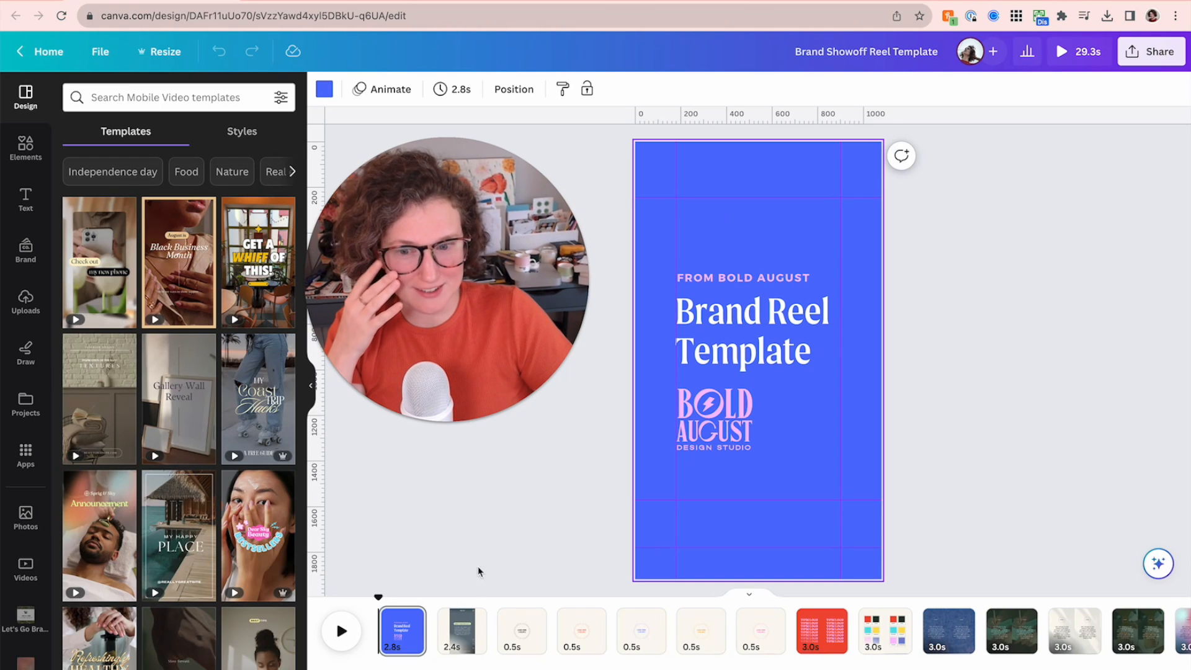
left_click(461, 629)
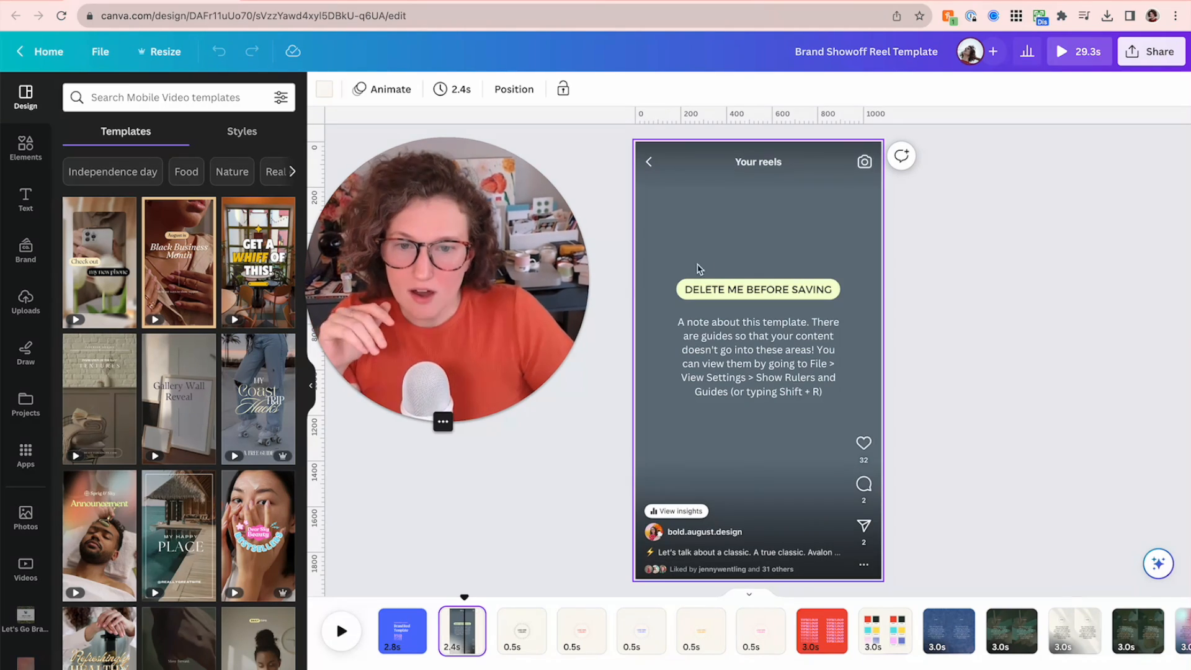
left_click(706, 267)
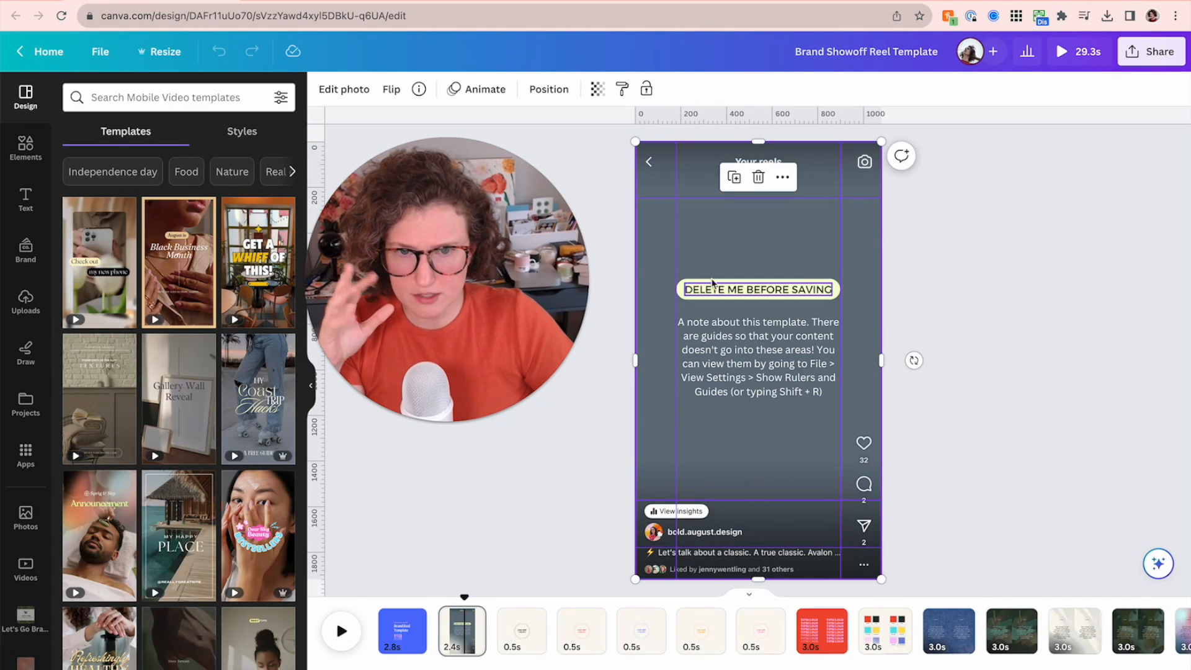
left_click(889, 184)
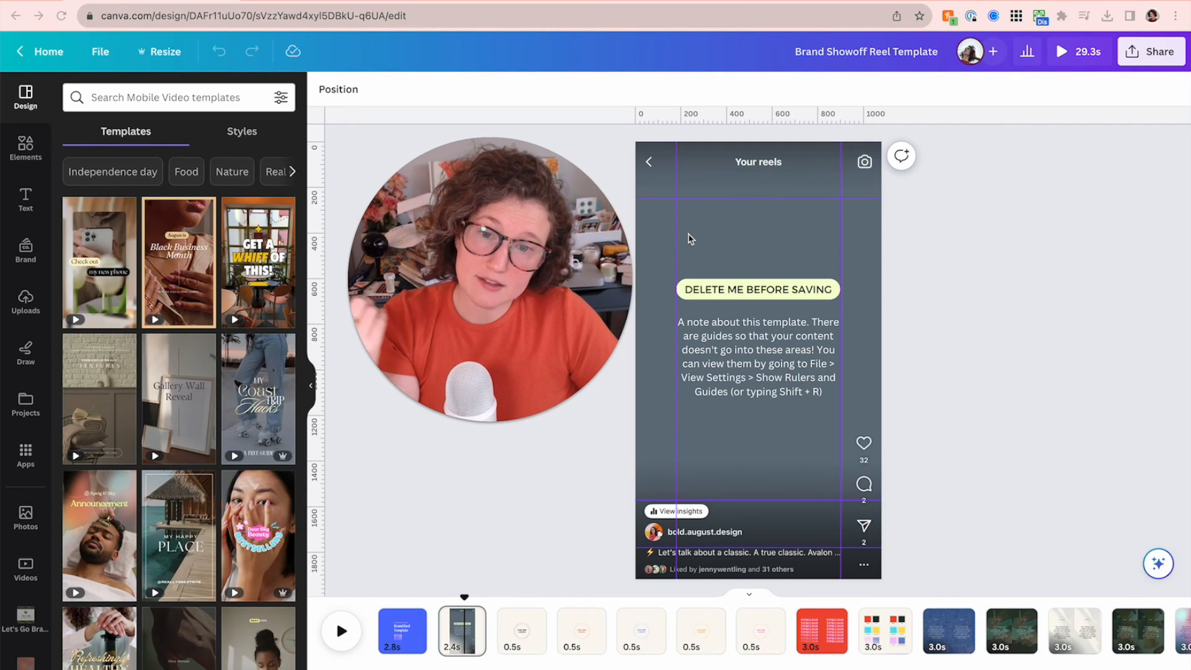
Lock all safe-zone guides in place via File > View settings > Lock guides
left_click(98, 53)
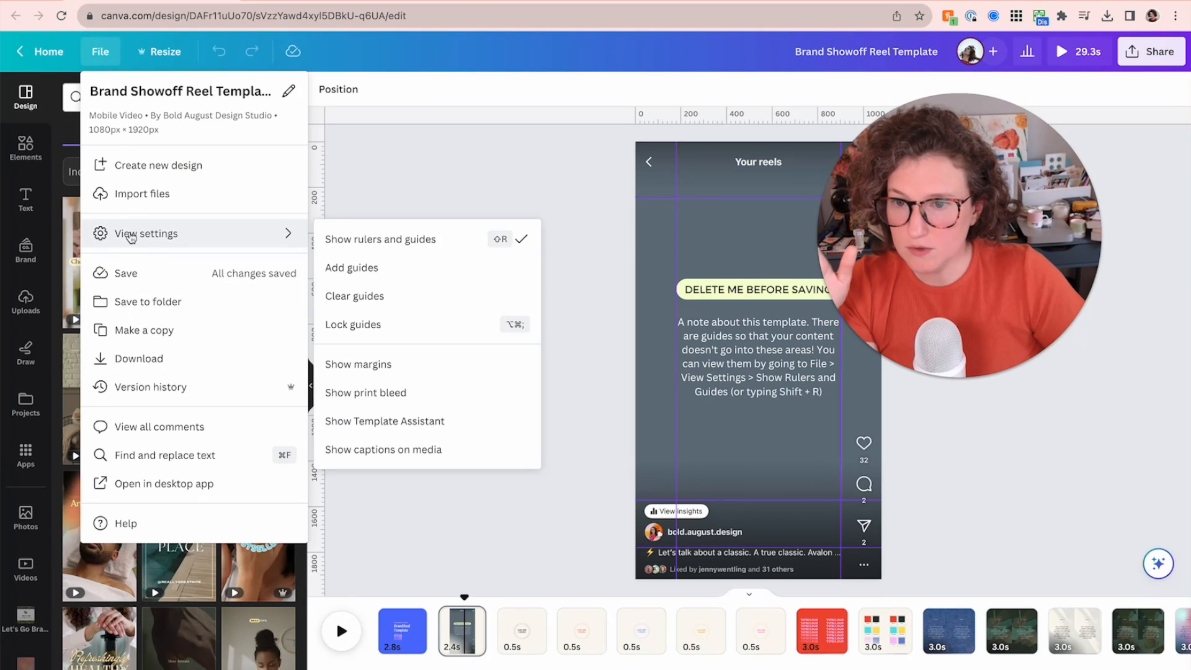
mouse_move(146, 234)
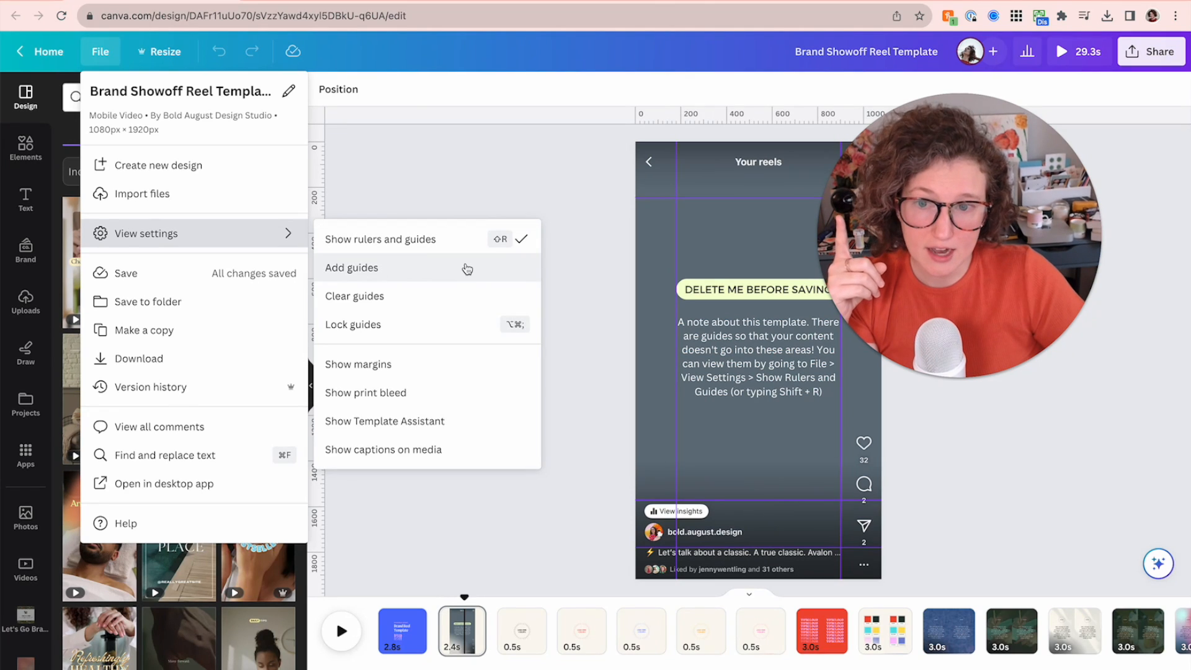
left_click(441, 326)
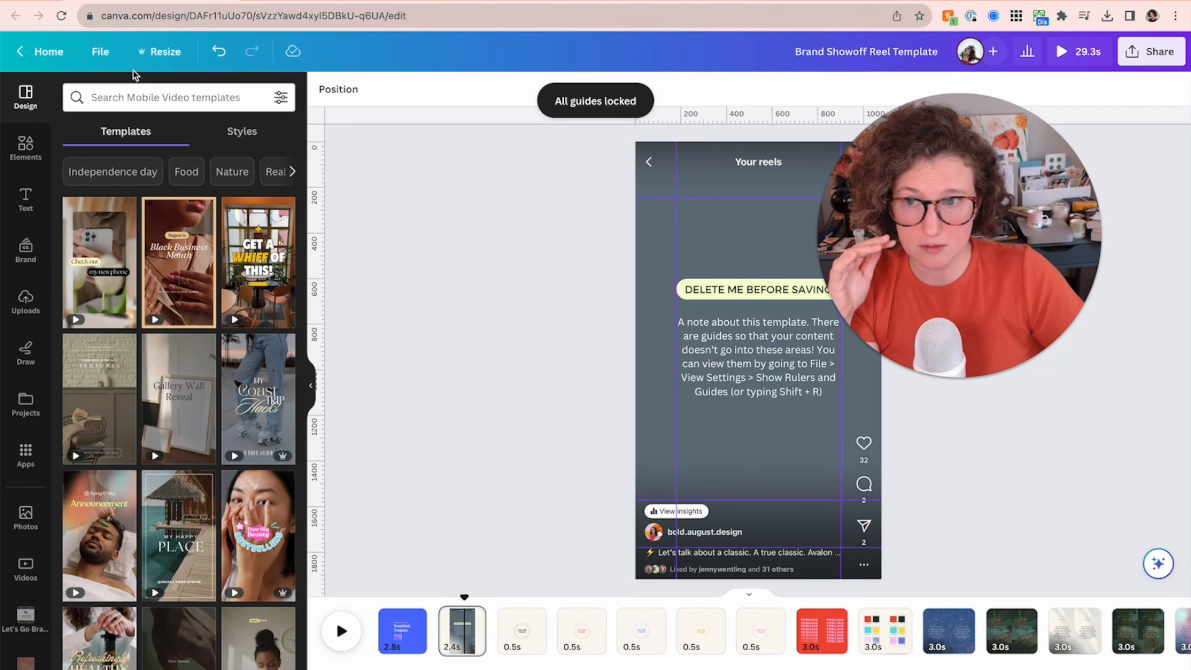
left_click(100, 51)
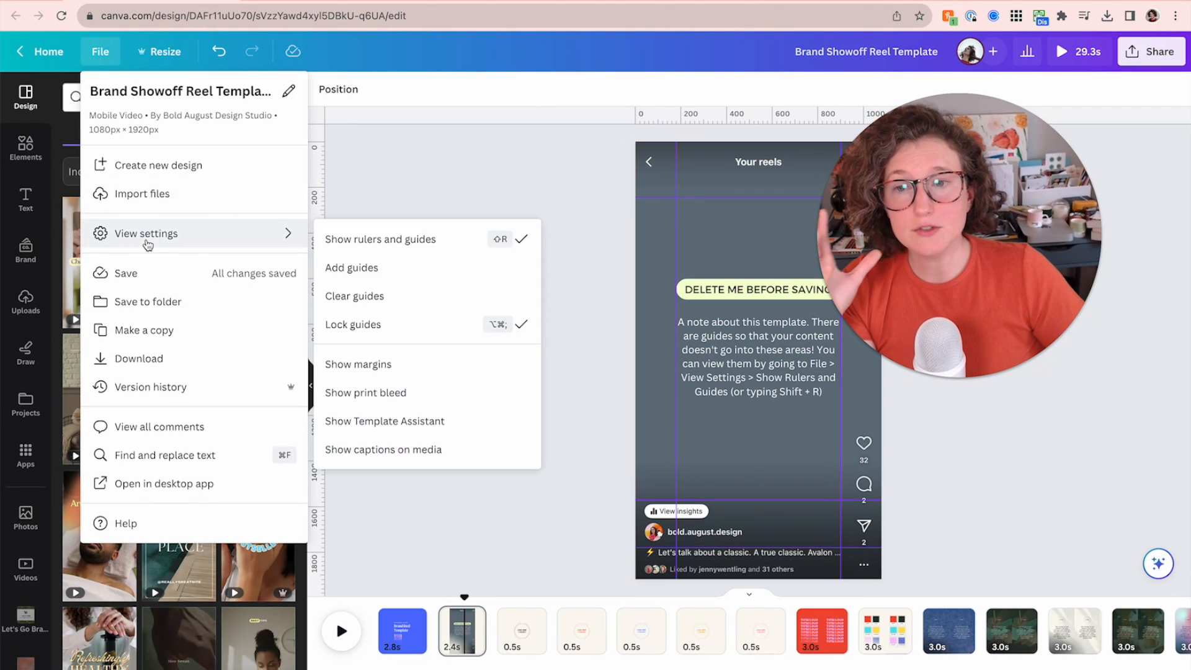
mouse_move(147, 234)
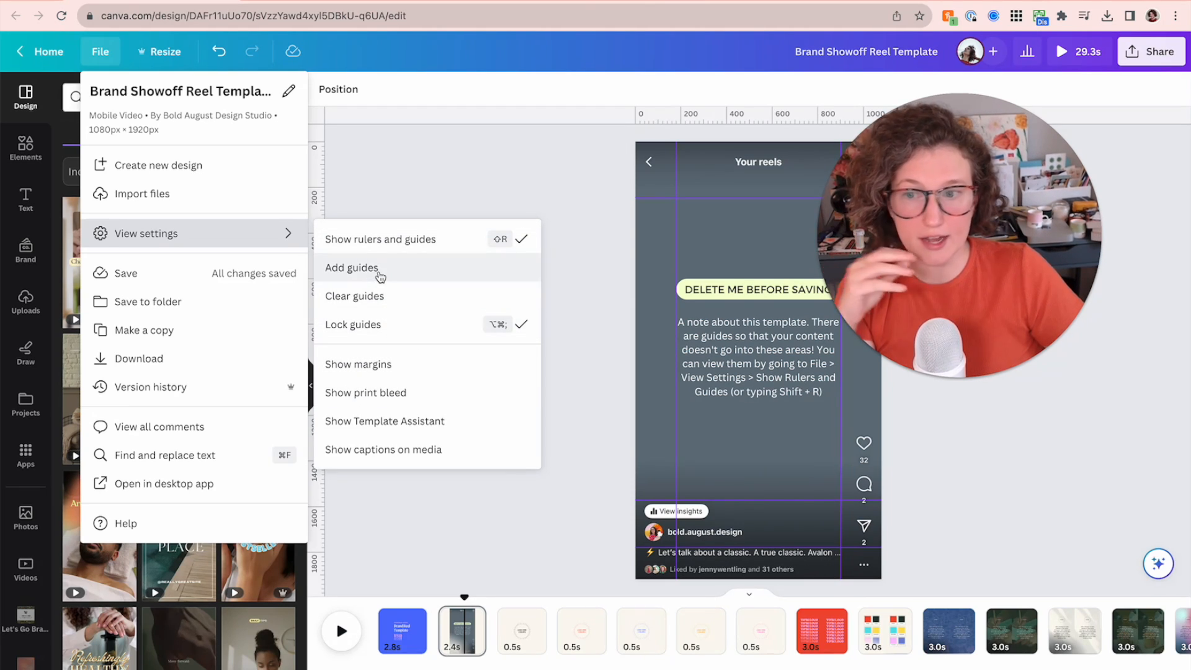
left_click(537, 291)
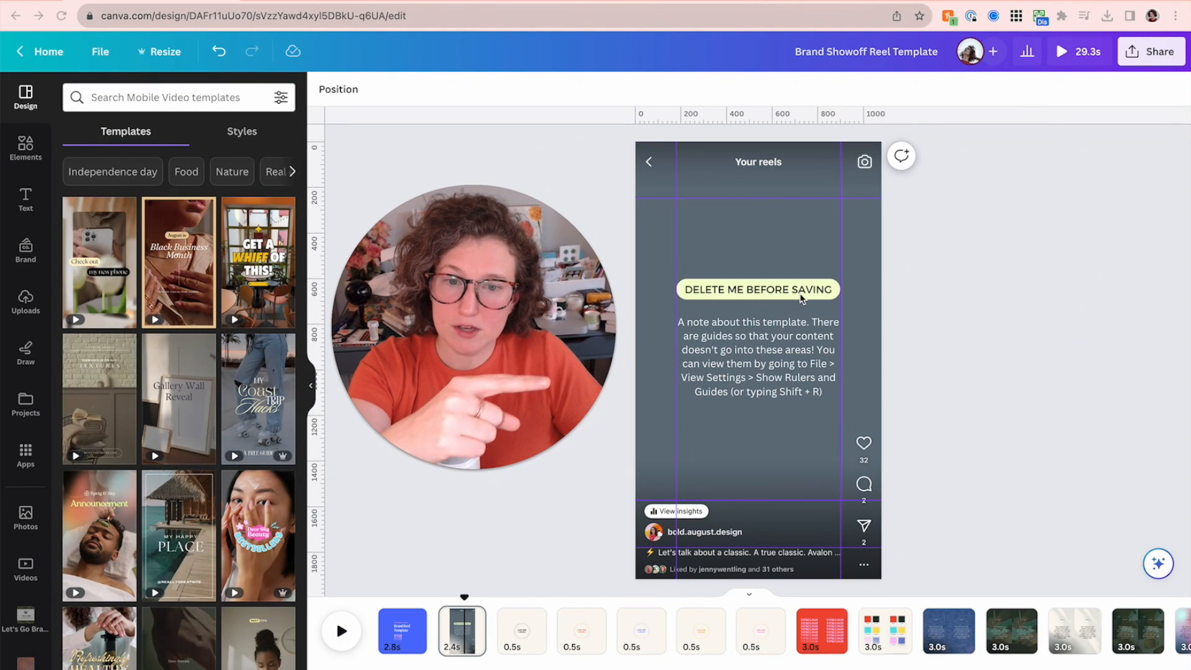
mouse_move(461, 630)
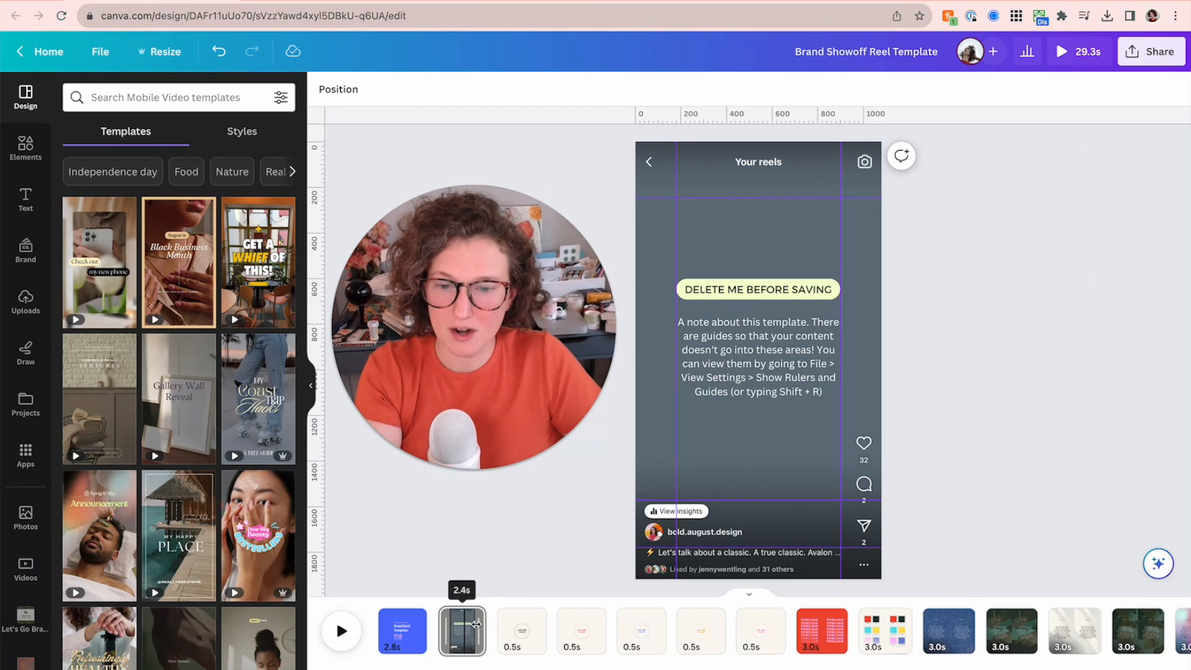
left_click(471, 617)
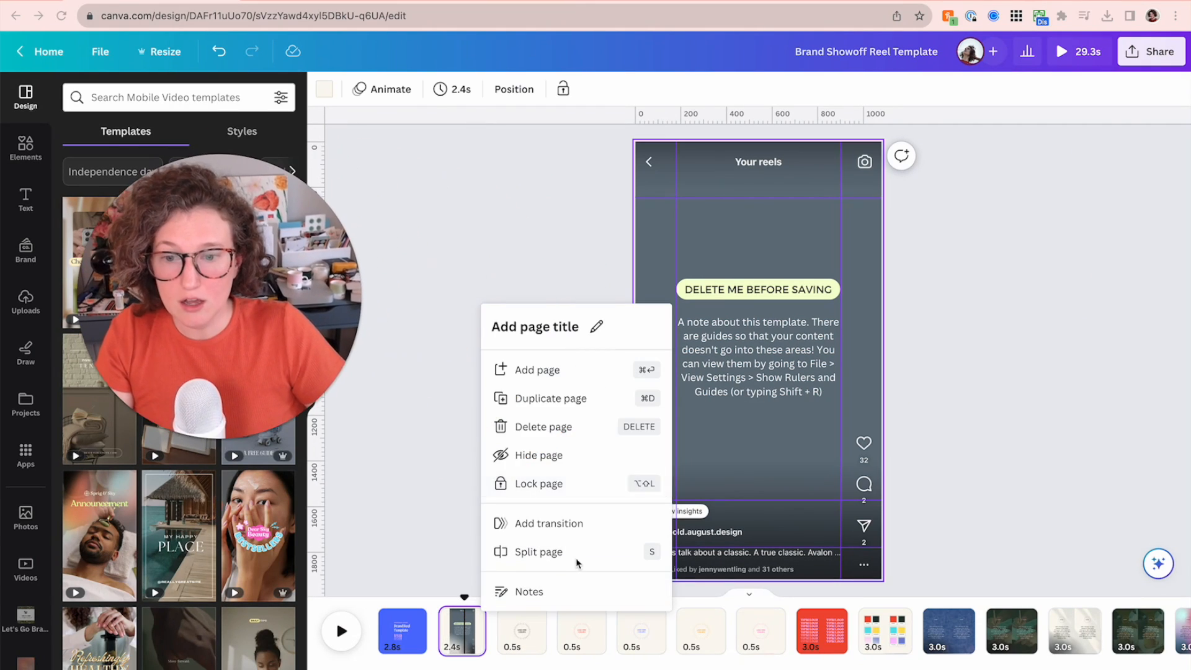
left_click(470, 618)
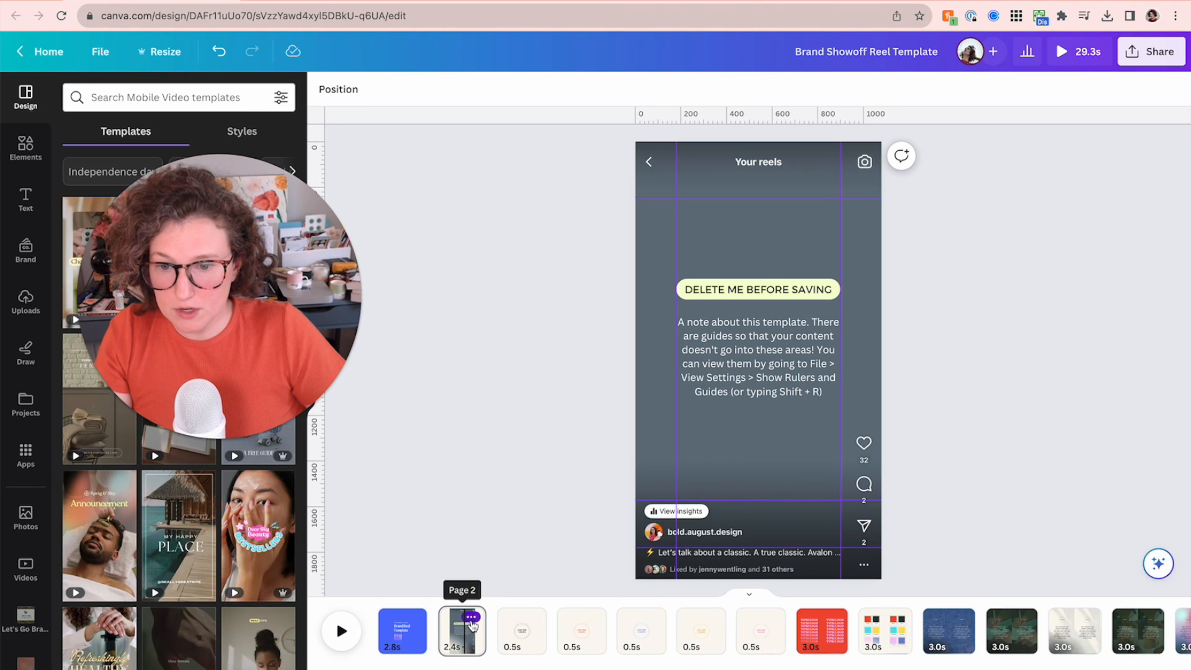
left_click(472, 619)
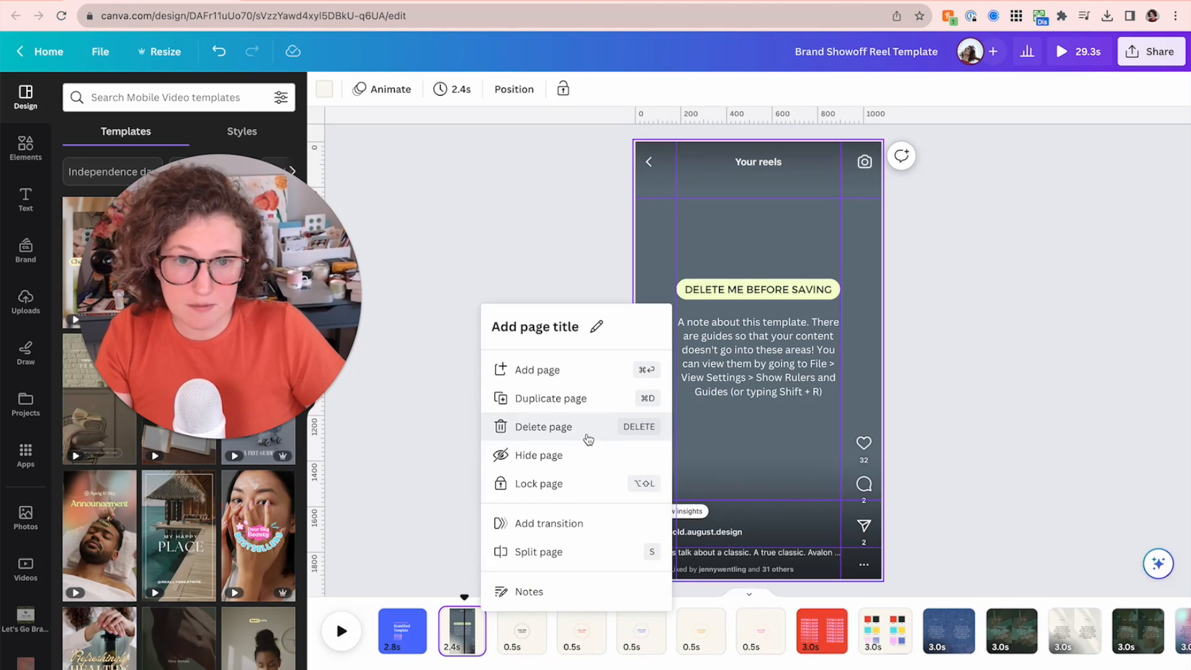
left_click(996, 325)
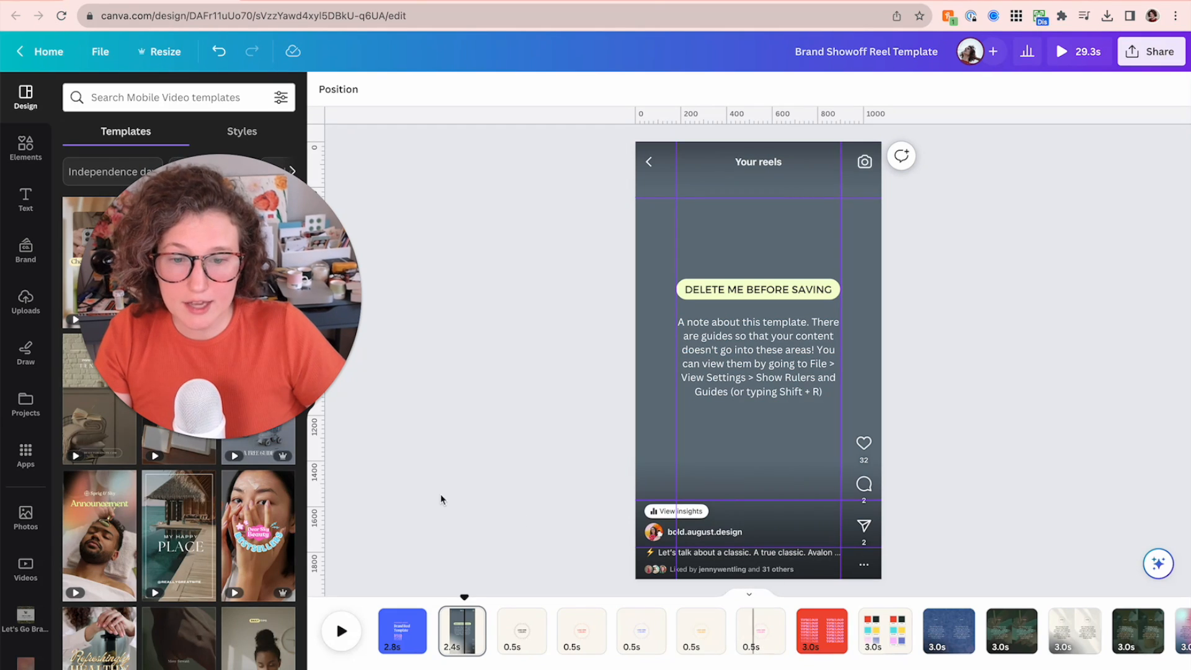
left_click(748, 595)
scroll(773, 454, "down", 5)
scroll(772, 454, "down", 5)
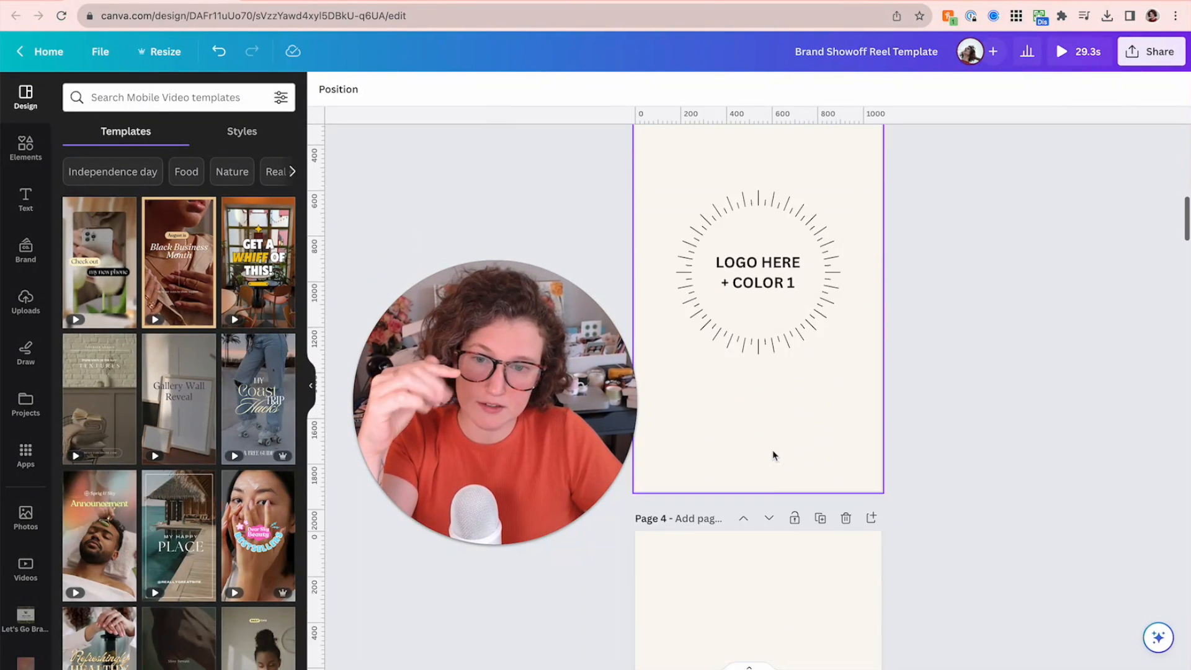
scroll(772, 454, "down", 3)
scroll(772, 454, "up", 2)
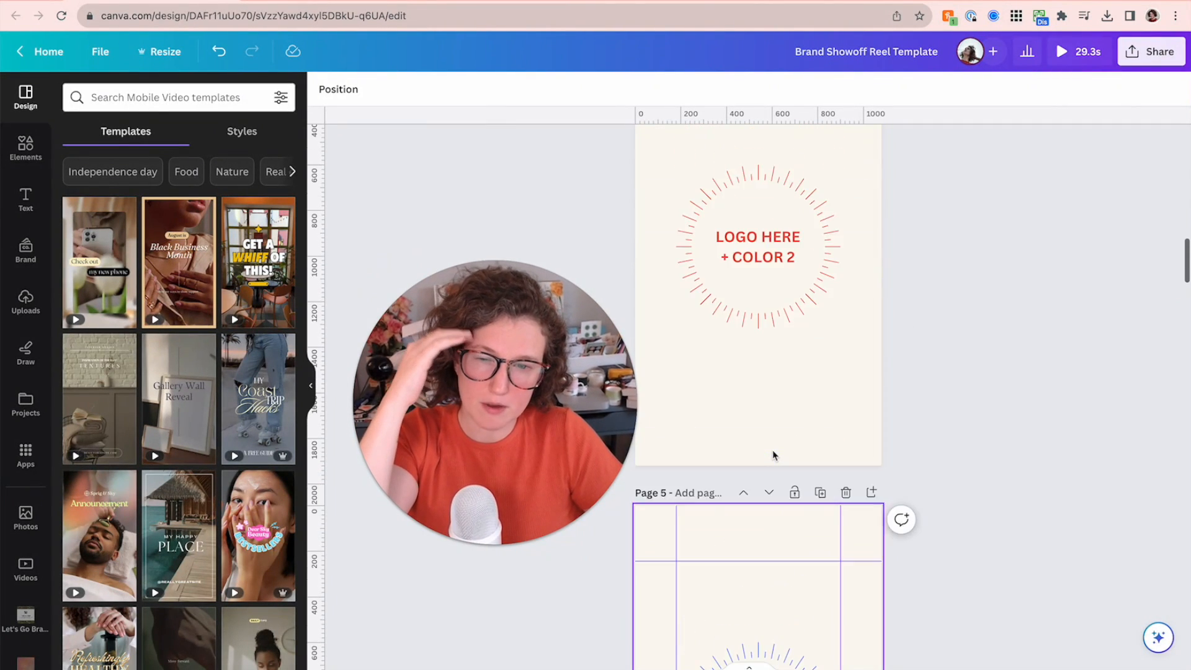
scroll(773, 454, "up", 5)
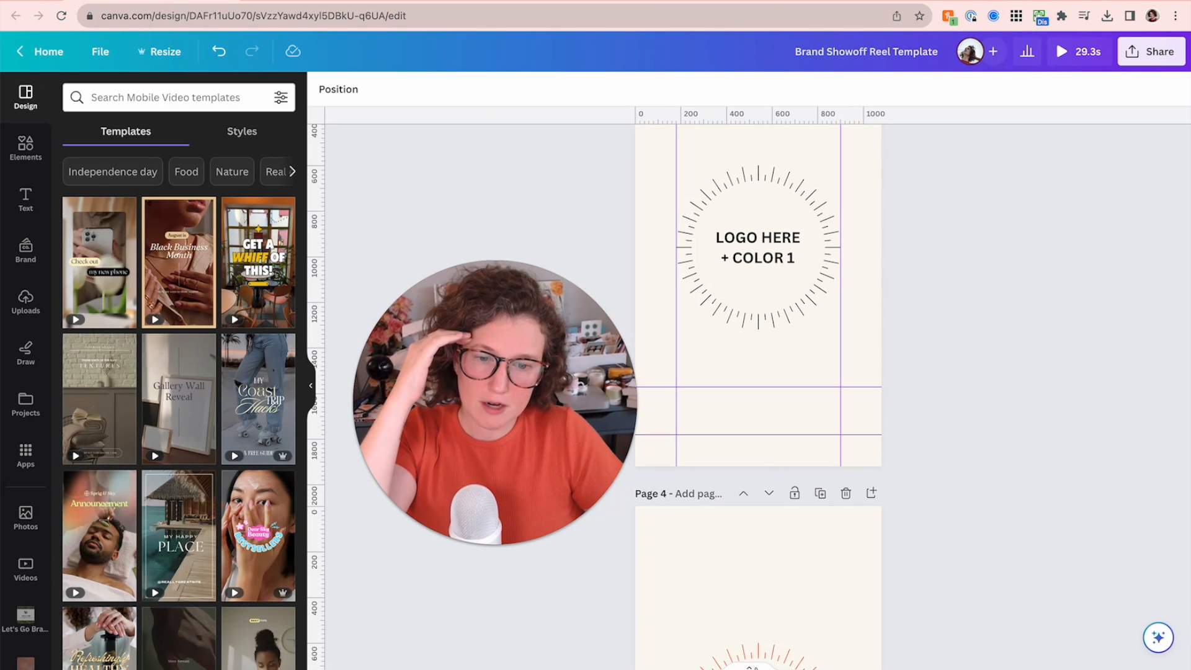
Step through pages 2–7, checking each logo page's duration in the Timing settings
left_click(750, 664)
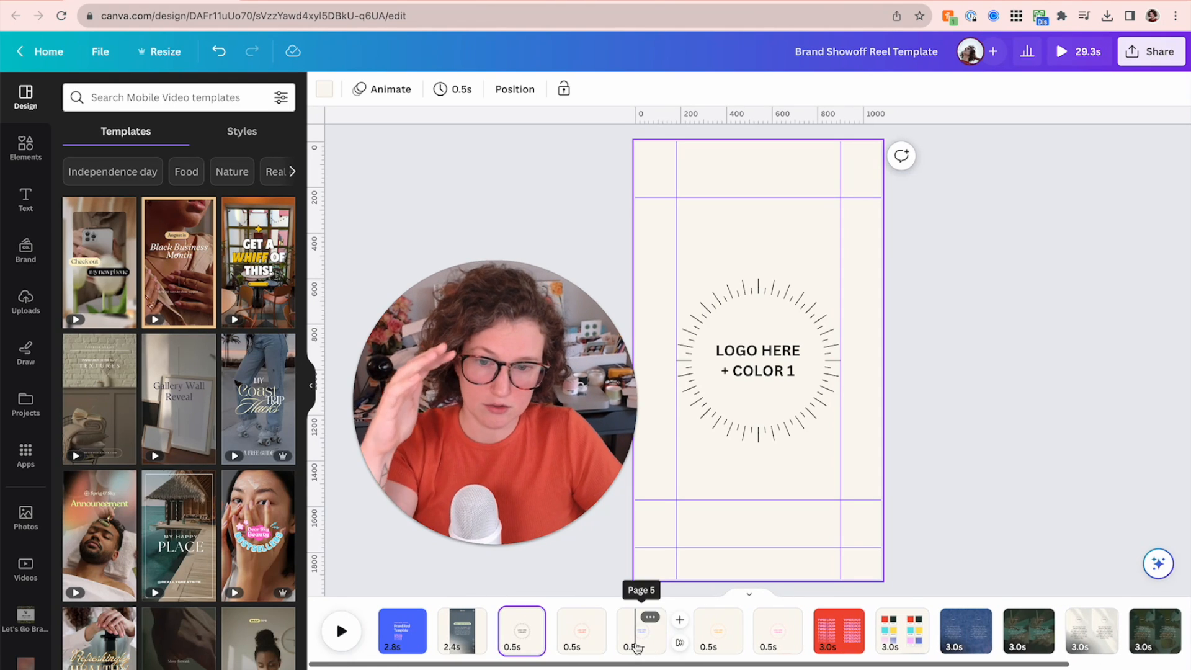
left_click(458, 639)
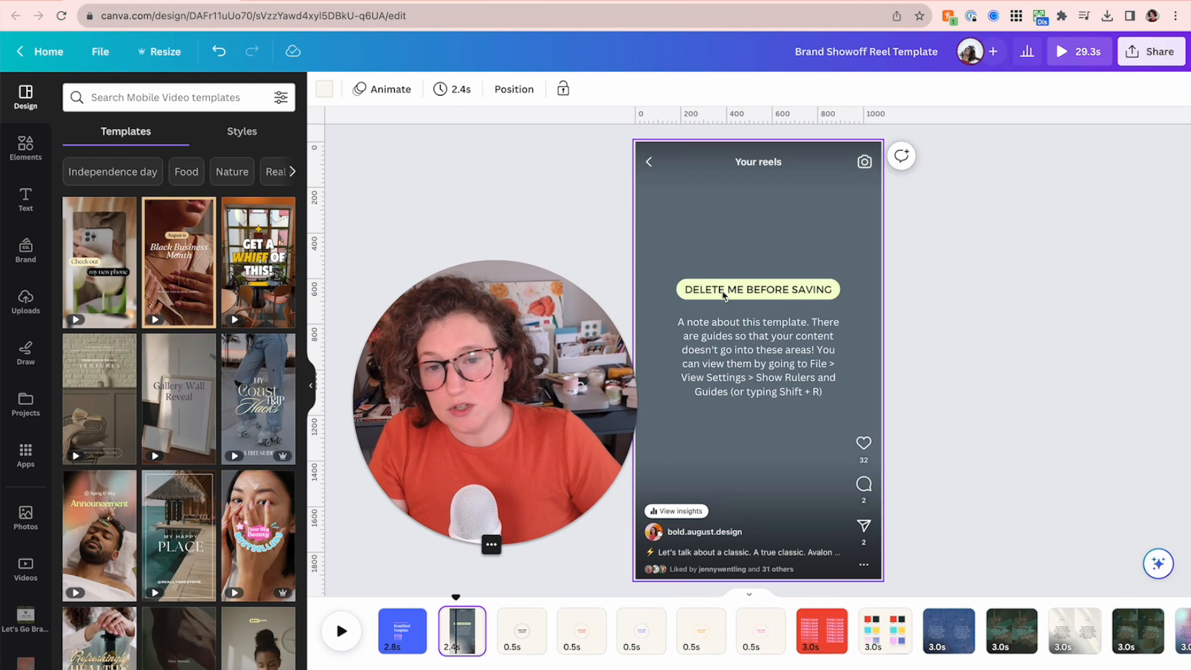
left_click(779, 287)
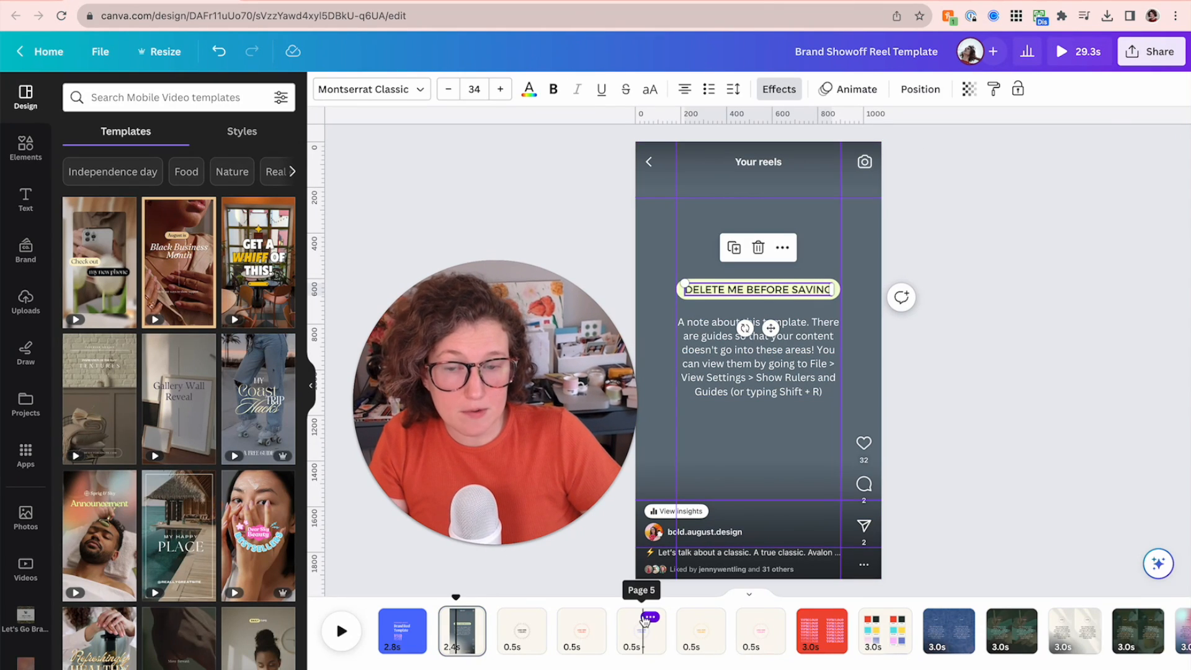
left_click(521, 647)
left_click(585, 646)
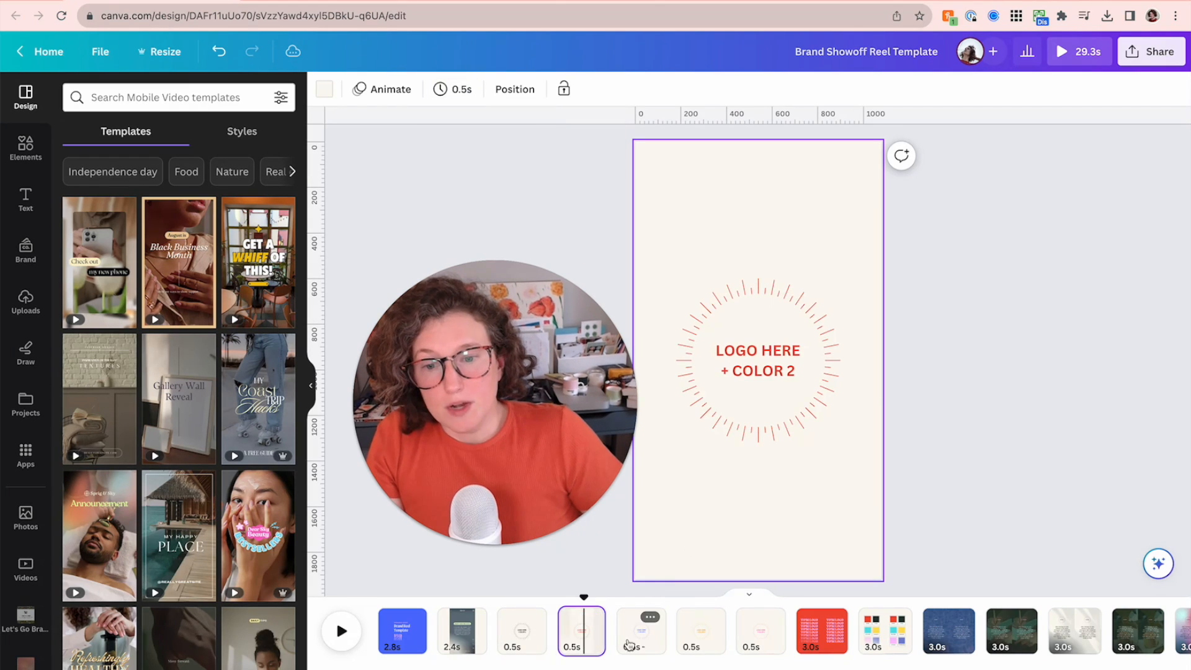
left_click(641, 642)
left_click(705, 642)
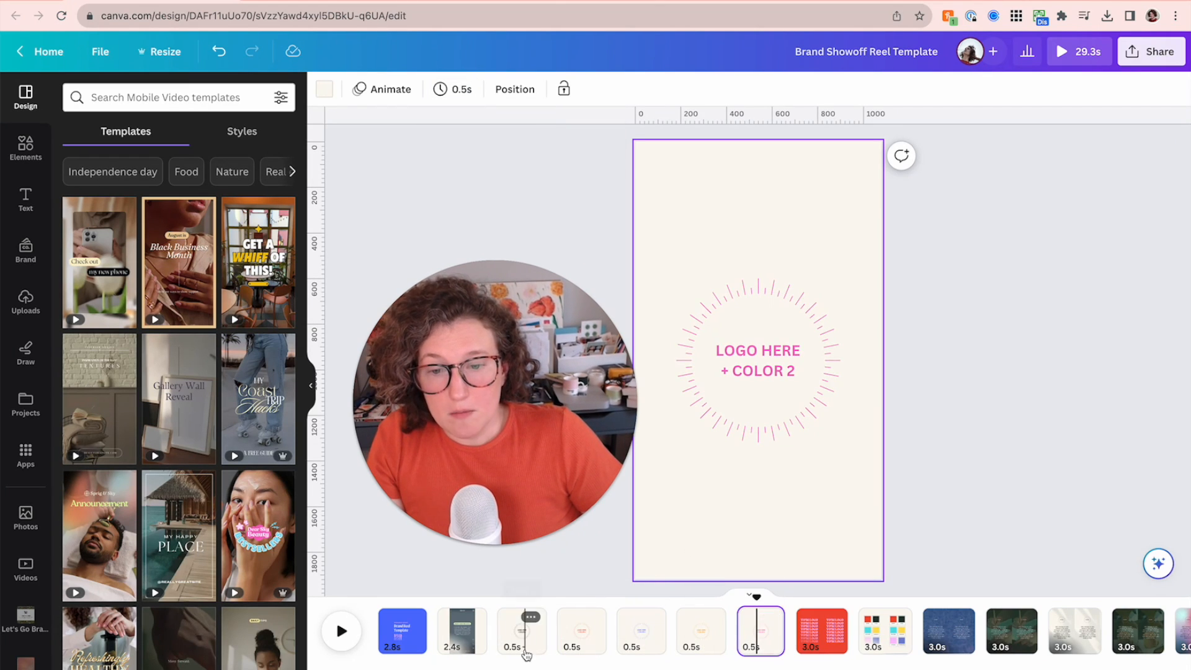
left_click(571, 647)
left_click(641, 643)
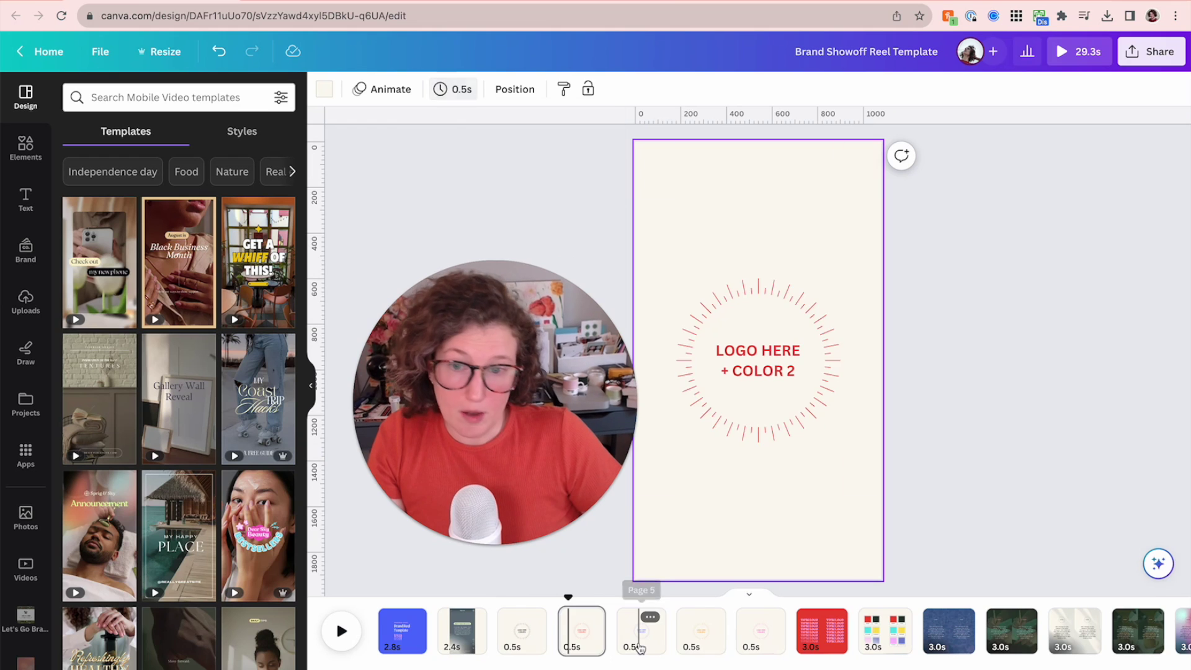
left_click(701, 642)
left_click(753, 647)
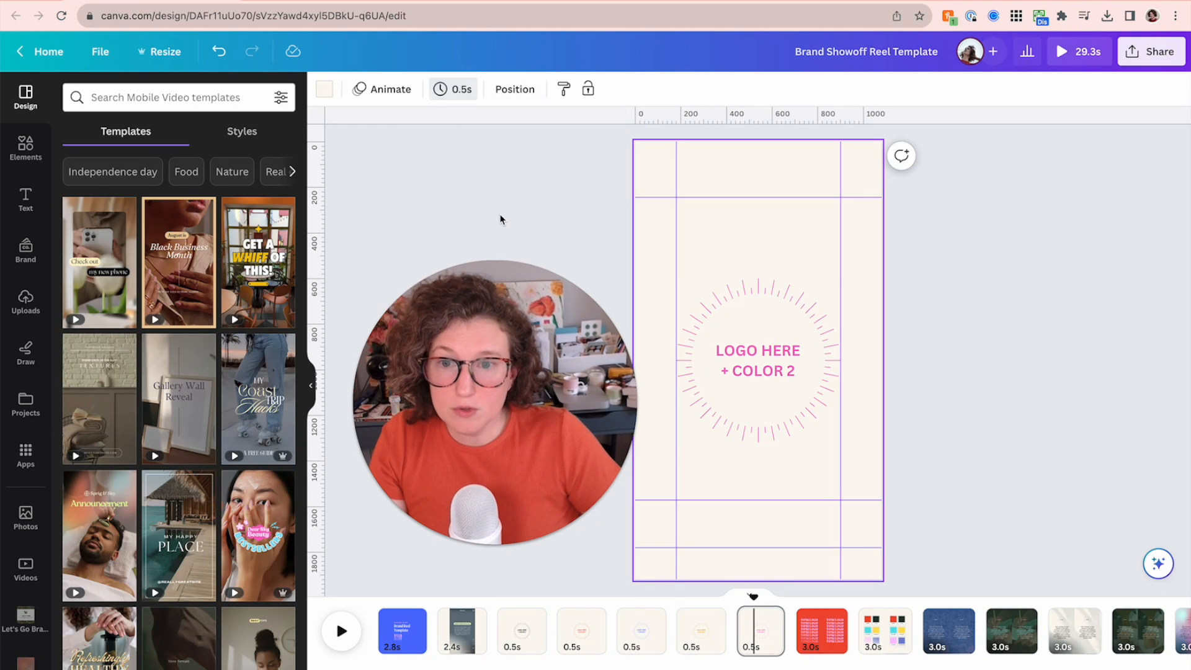
left_click(784, 350)
Land on page 8, the red YOUR LOGO page, selecting its eight stacked text lines
left_click(520, 642)
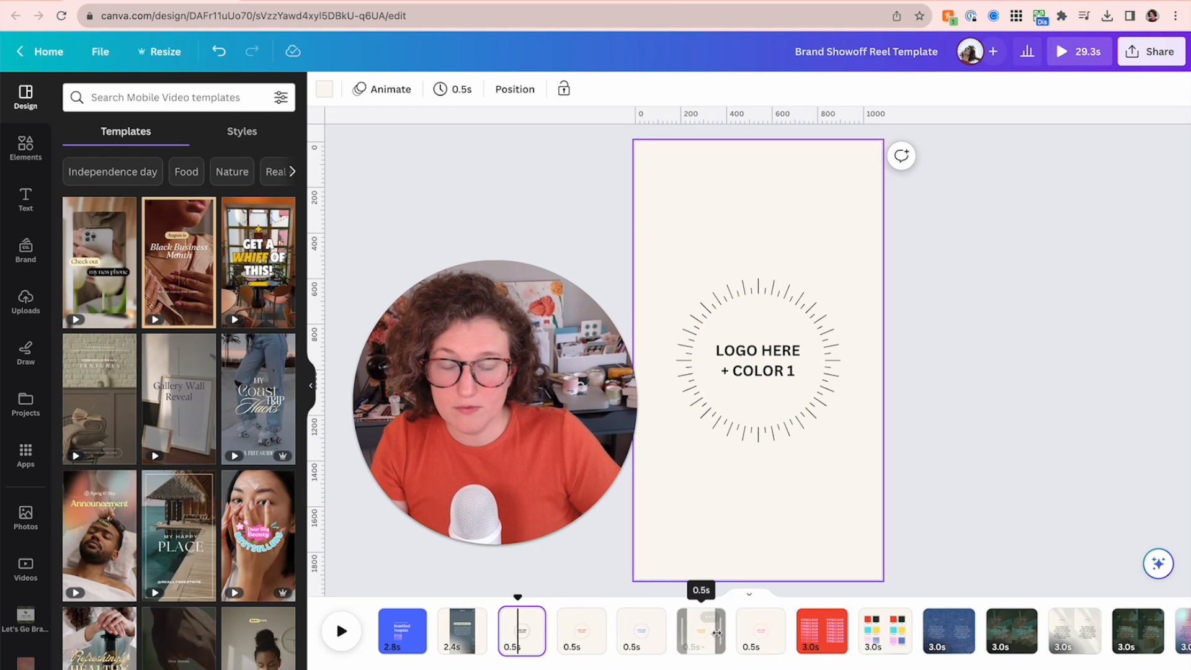
mouse_move(717, 633)
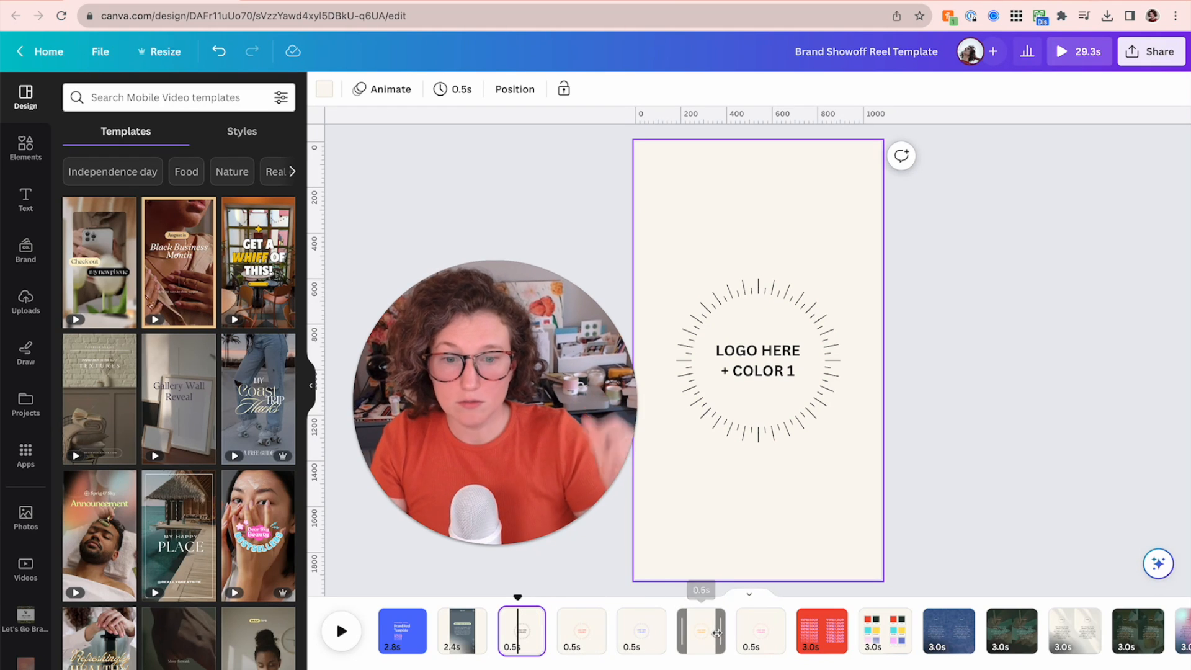
left_click(819, 649)
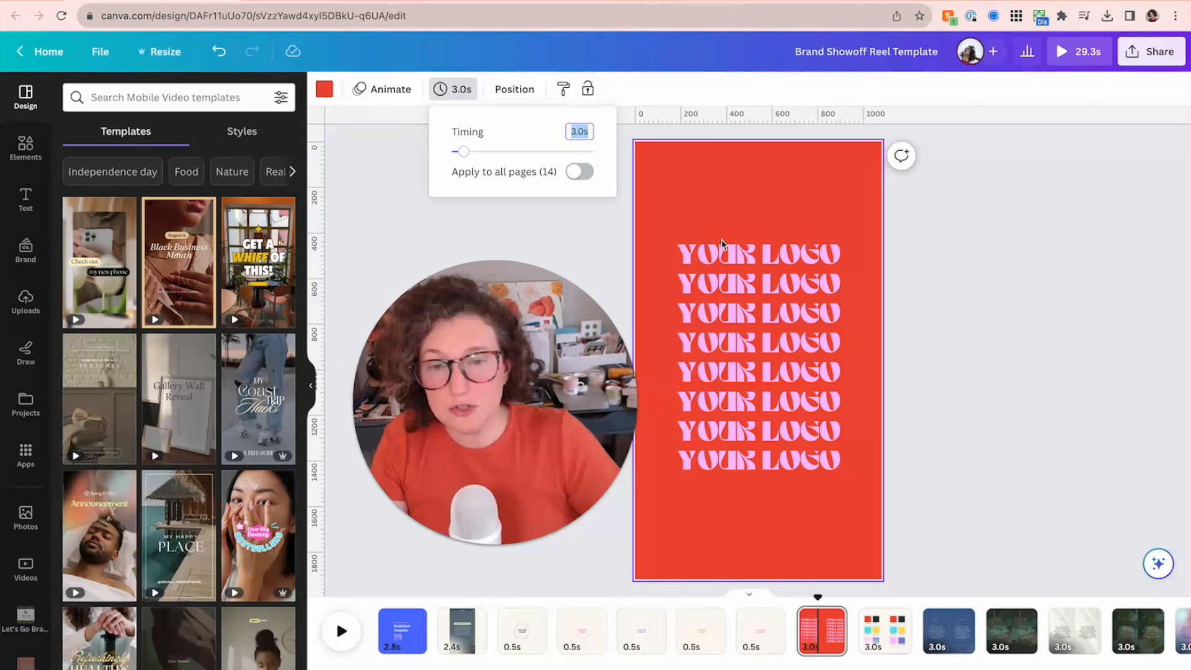
left_click(724, 249)
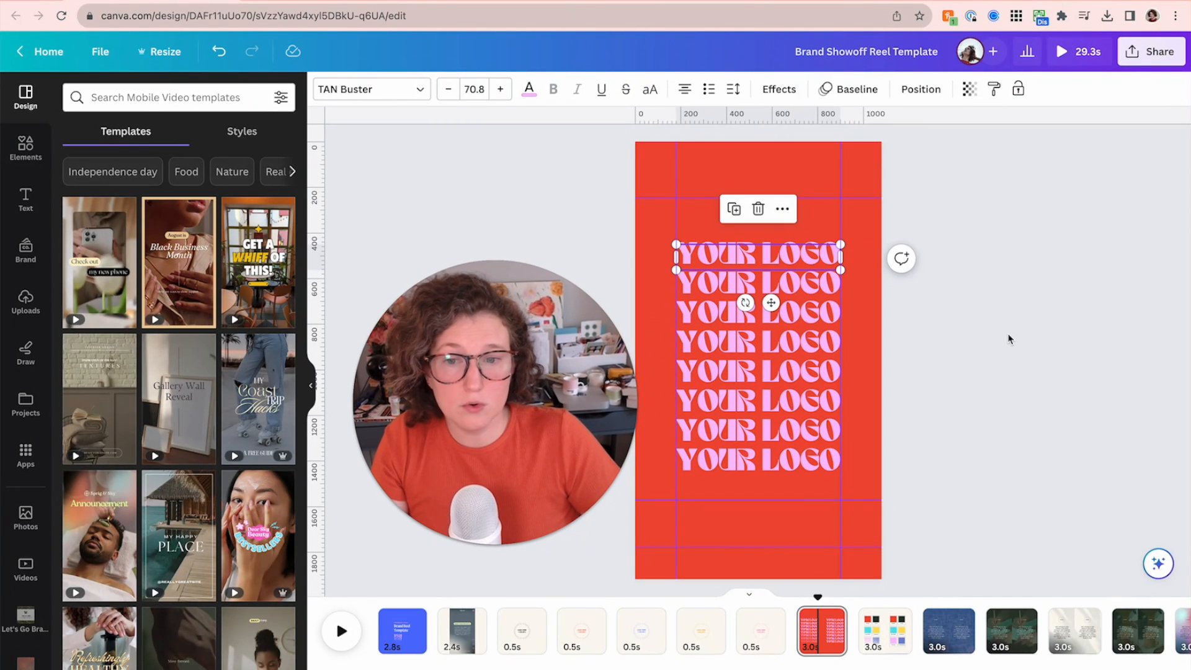
left_click(928, 463)
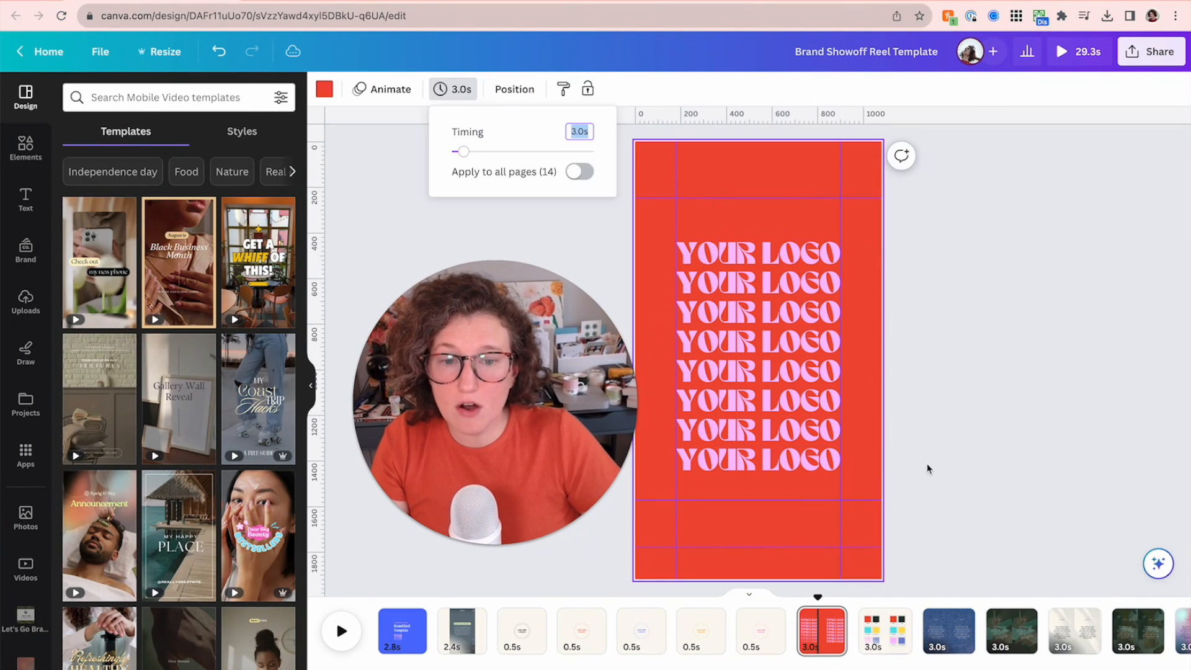
left_click_drag(927, 463, 764, 257)
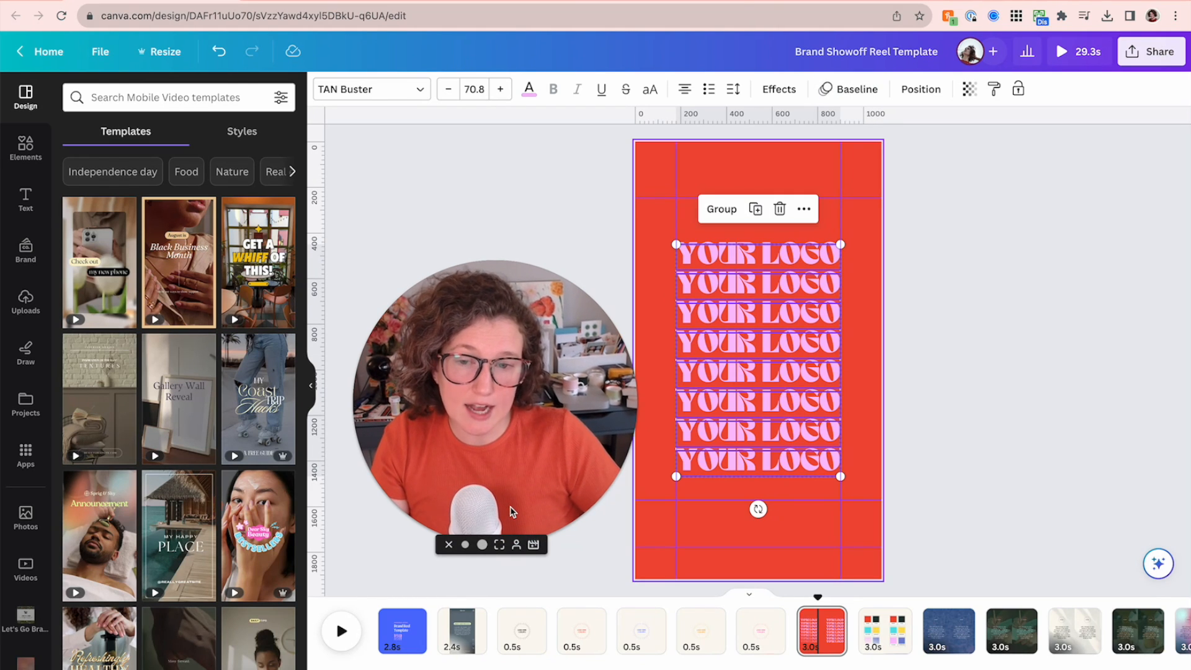
mouse_move(493, 465)
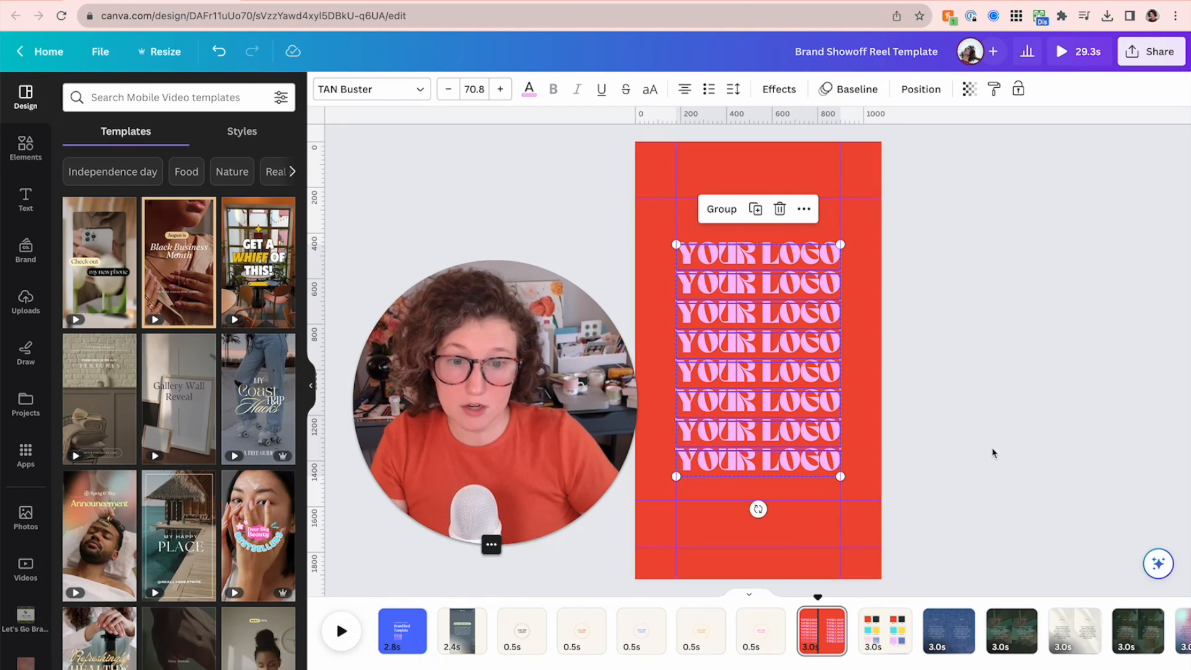
left_click(994, 451)
Duplicate page 8 into a new page 9 and delete its YOUR LOGO text
left_click(830, 618)
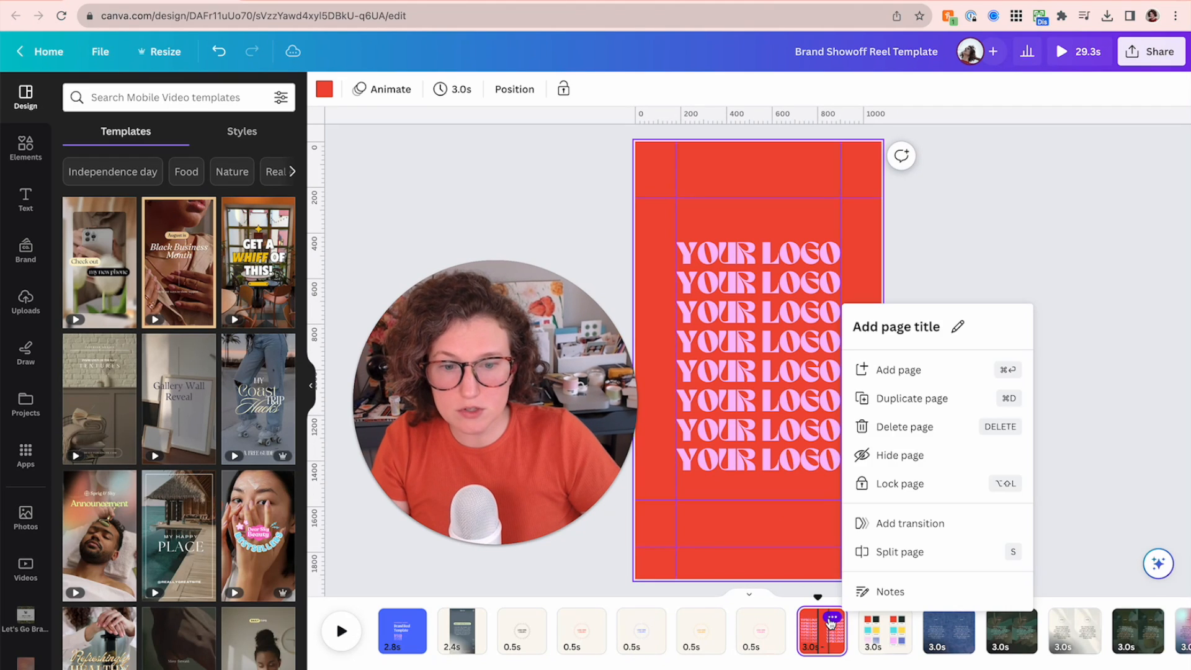
left_click(888, 399)
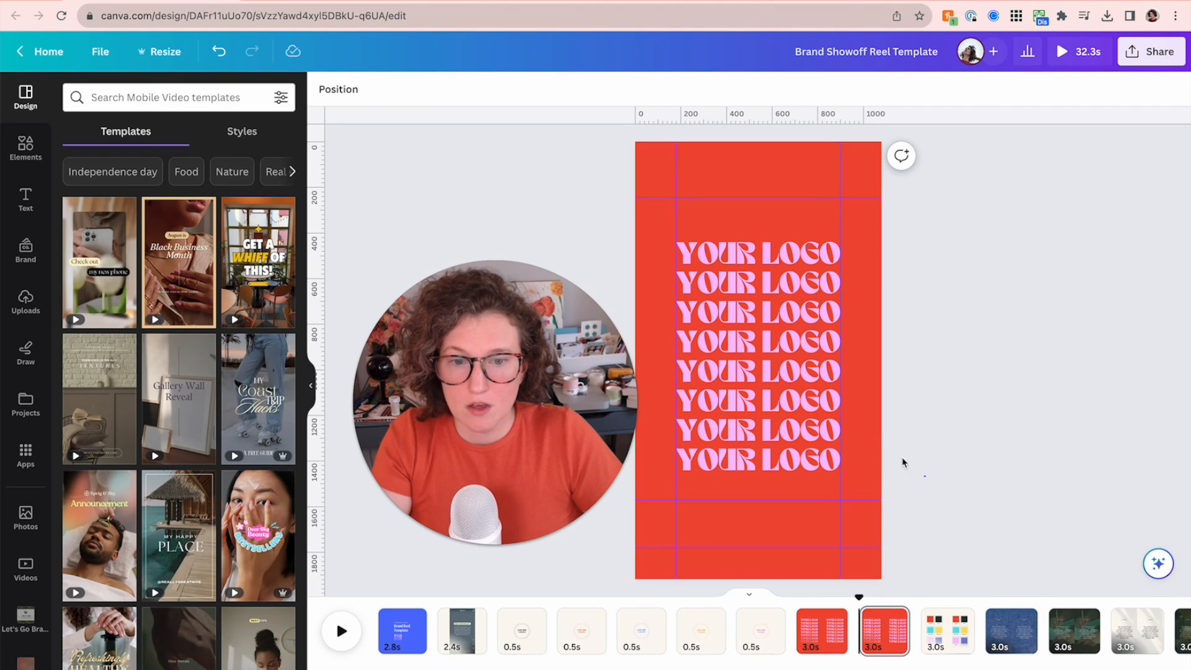
left_click_drag(927, 476, 880, 266)
key("Delete")
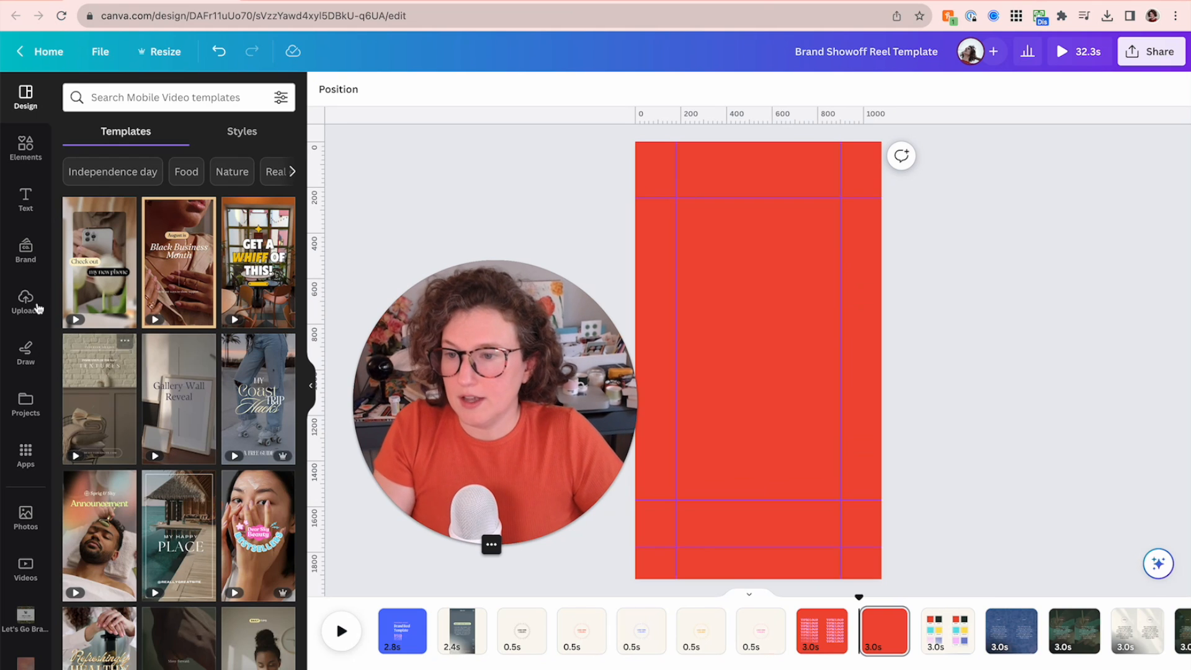
Add the Bold August logo from the Brand kit, enlarge it and crop it to the wordmark only
left_click(26, 252)
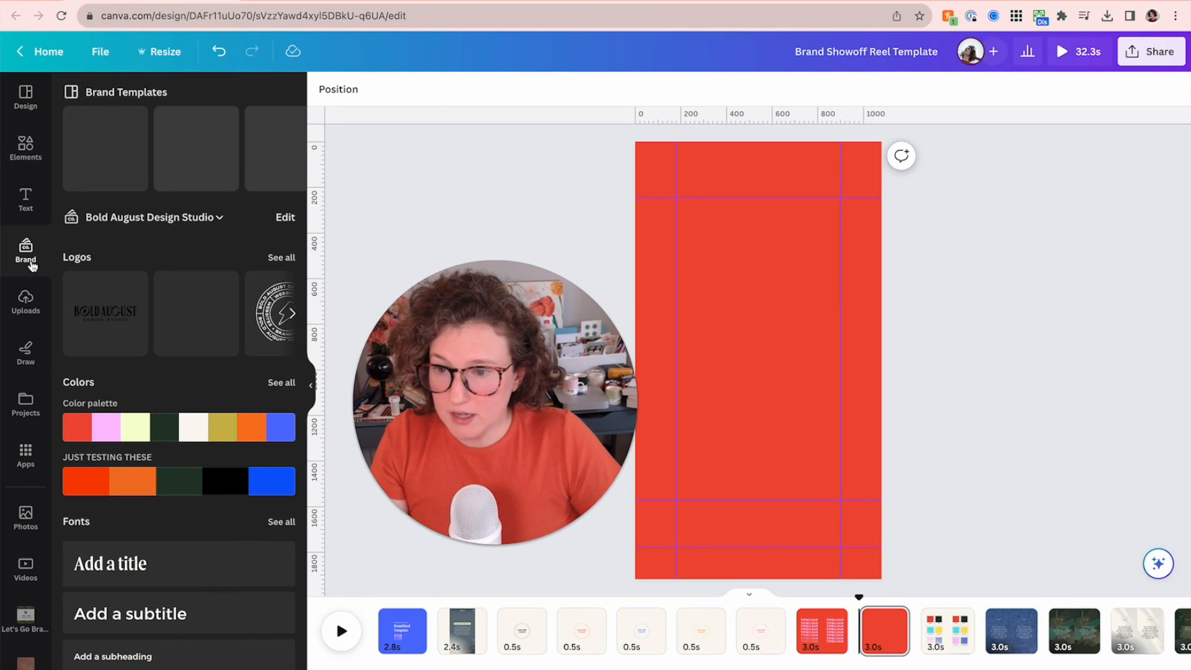
left_click(209, 349)
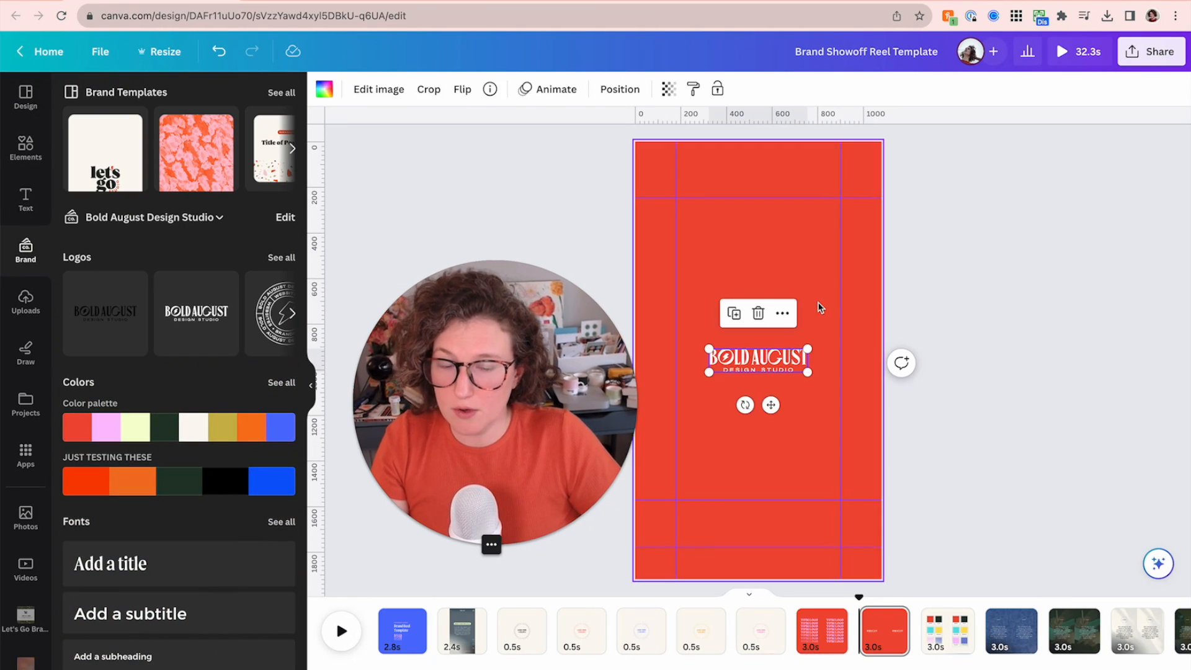
mouse_move(798, 367)
left_mouse_down()
mouse_move(761, 305)
mouse_move(732, 308)
left_mouse_up()
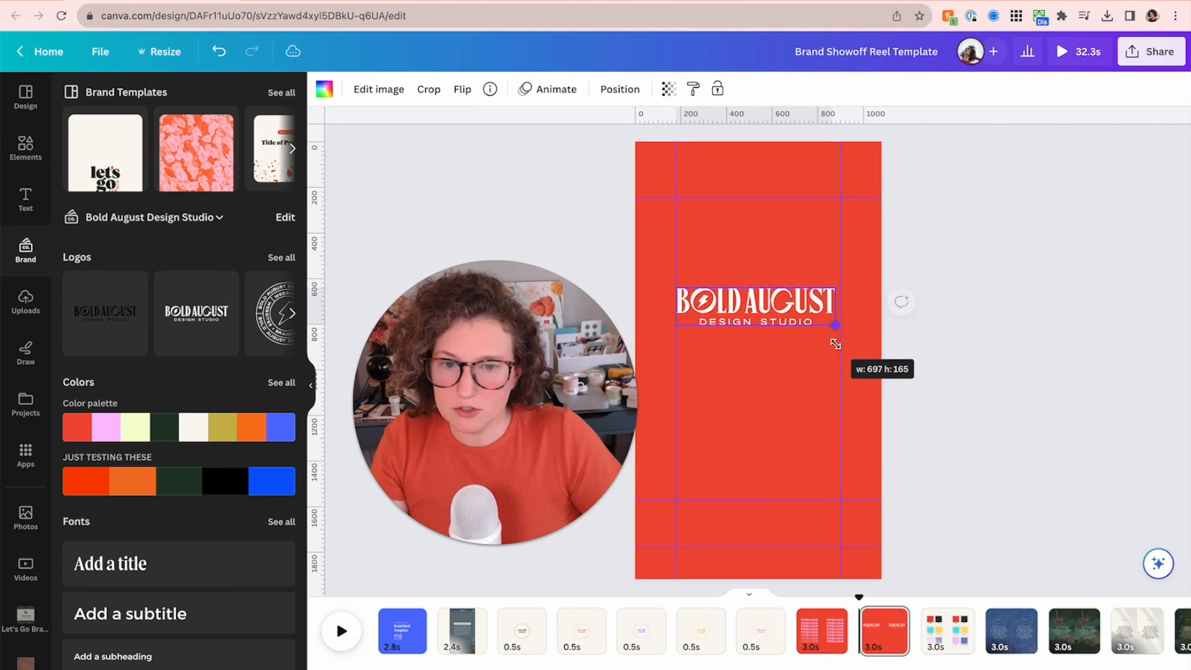
left_click_drag(774, 312, 840, 327)
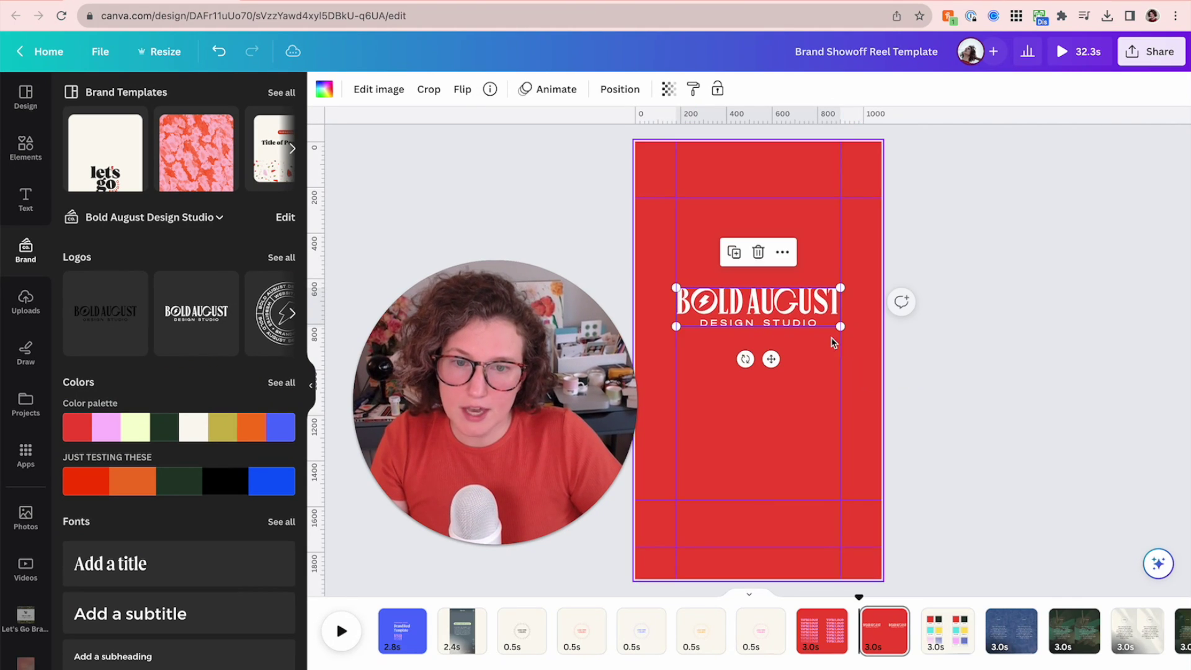
double_click(771, 317)
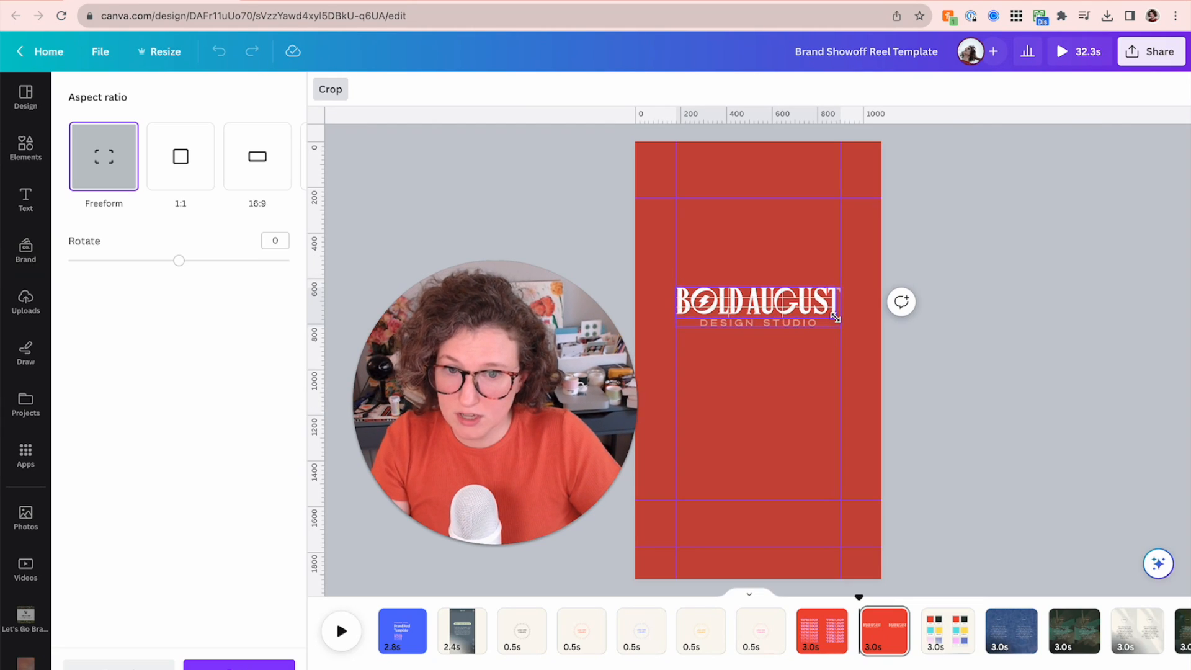
left_click(916, 399)
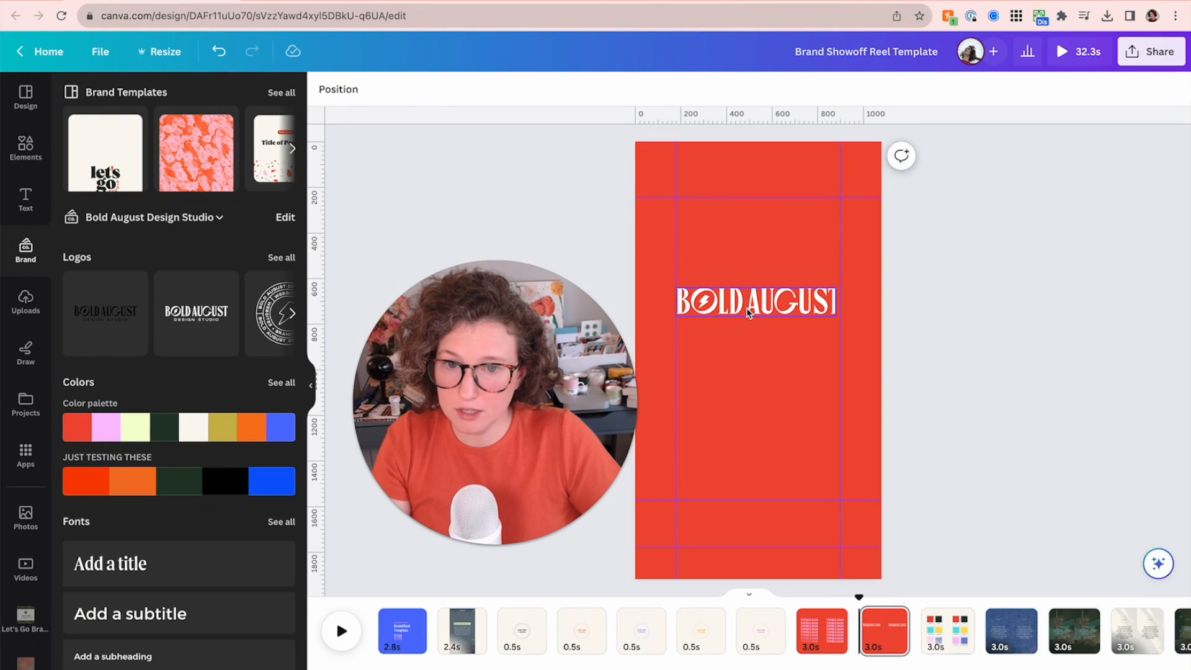
left_click_drag(748, 312, 747, 290)
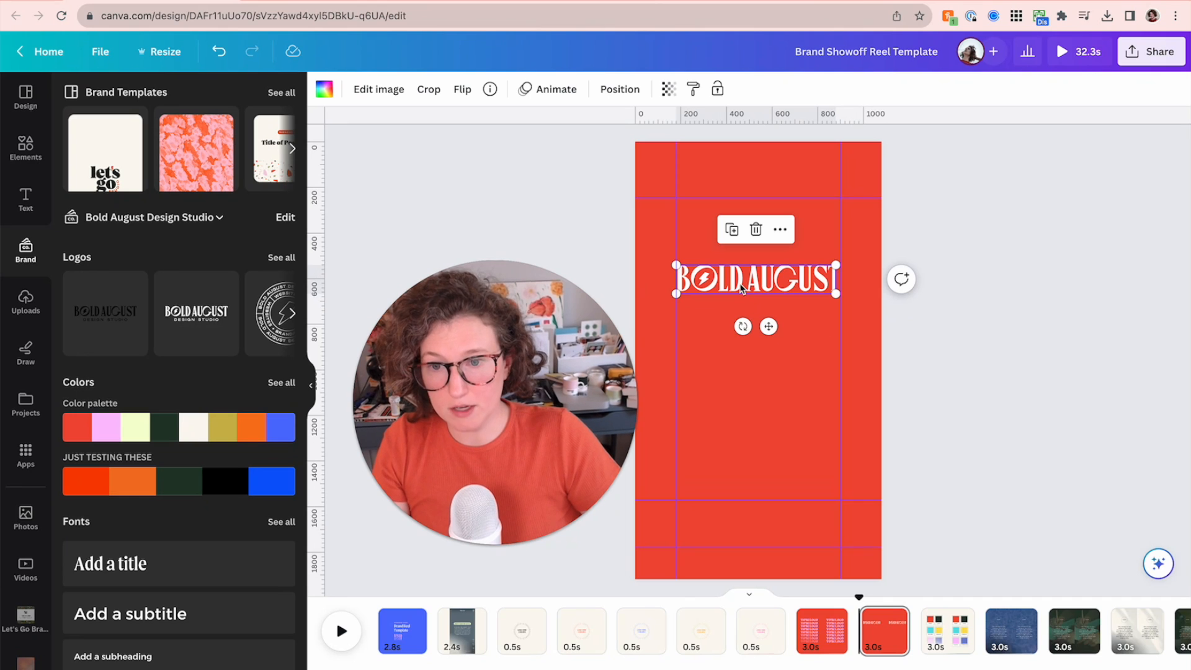
Copy the wordmark below and marquee-select all six stacked BOLD AUGUST logos together
left_click_drag(741, 292, 727, 463)
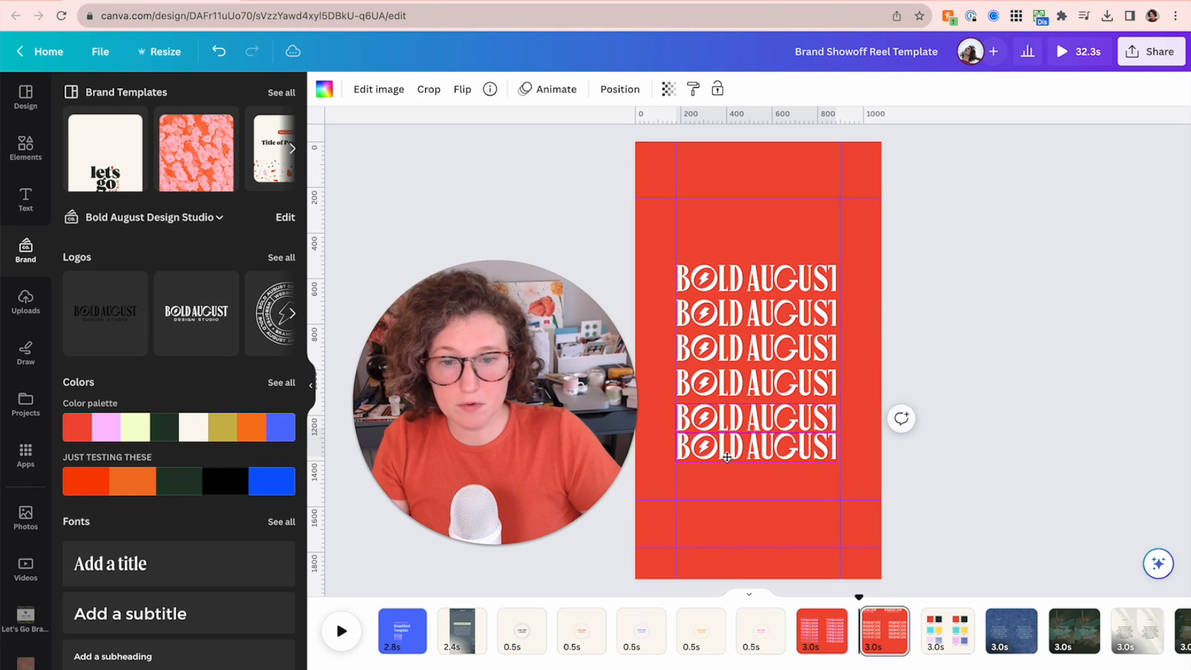
left_click(902, 453)
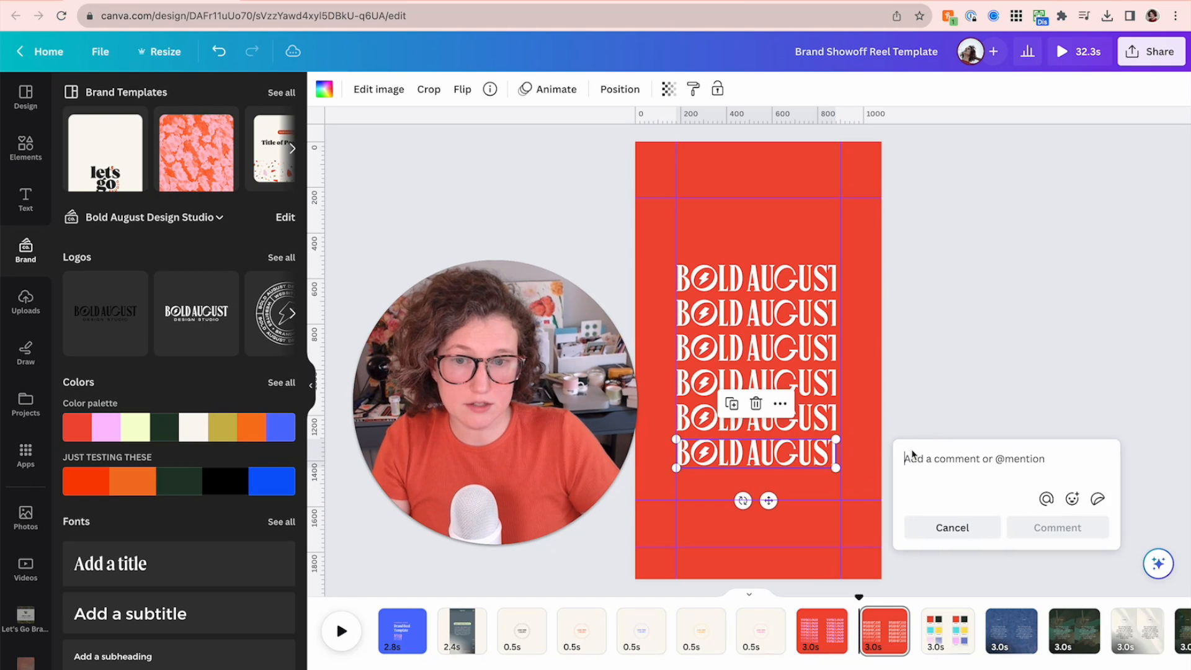
left_click(910, 423)
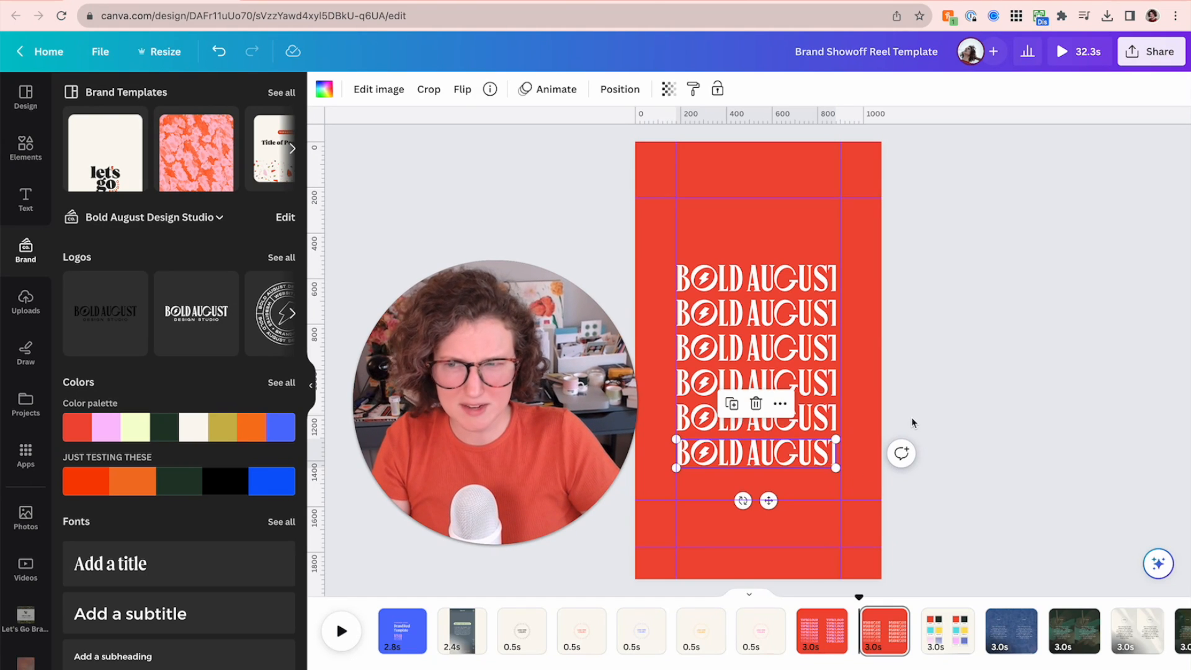
left_click(859, 448)
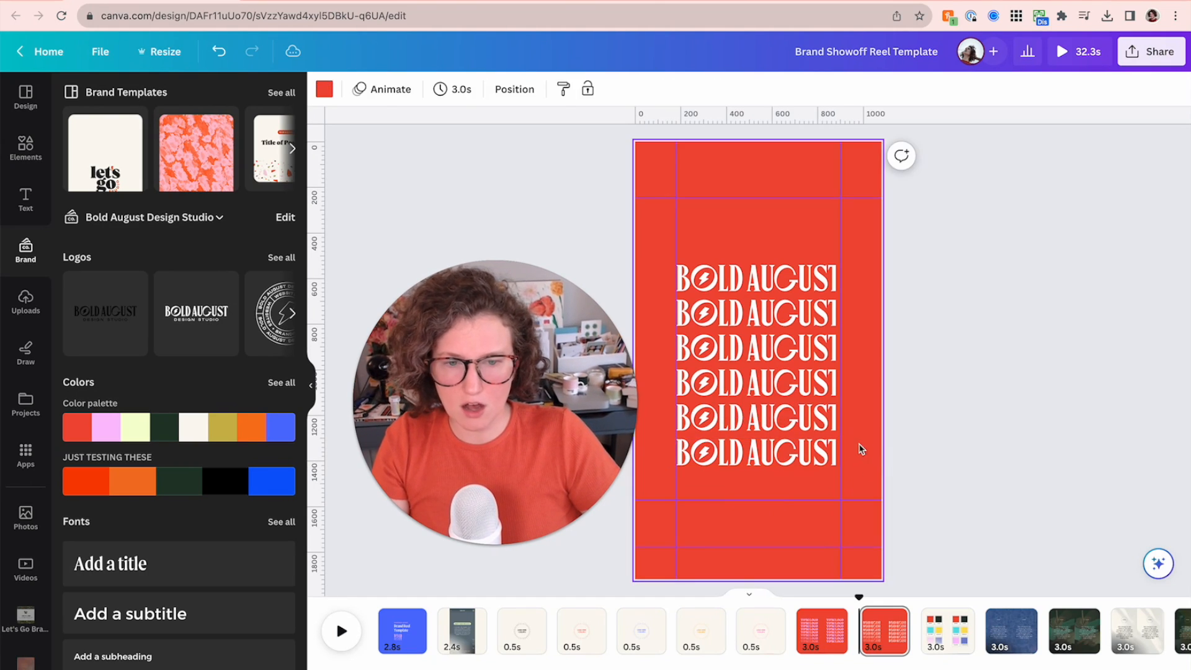
left_click_drag(787, 367, 745, 280)
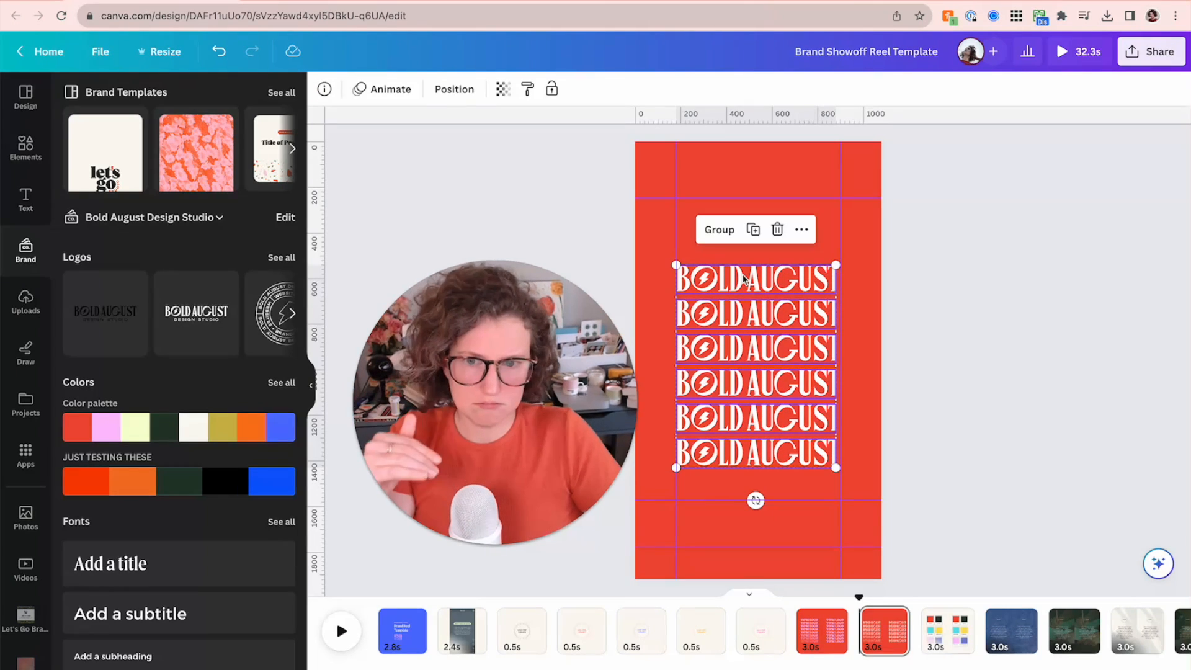
Apply the Tumble animation from the Exaggerate group to the stacked logos
left_click(402, 97)
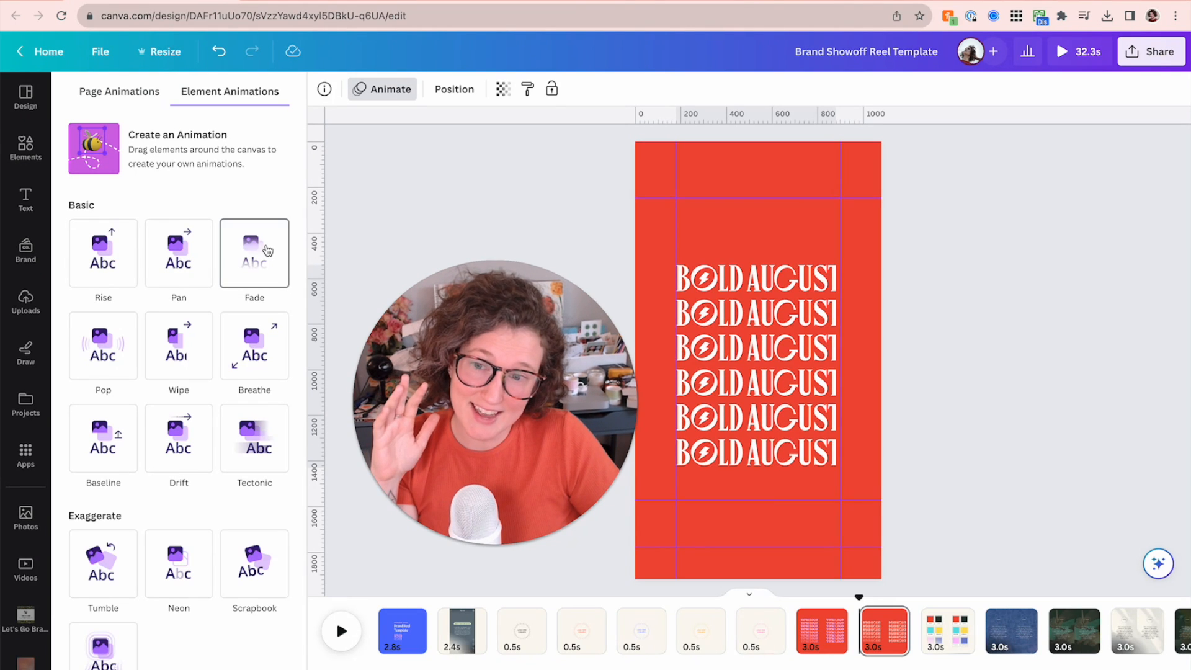
scroll(266, 249, "down", 1)
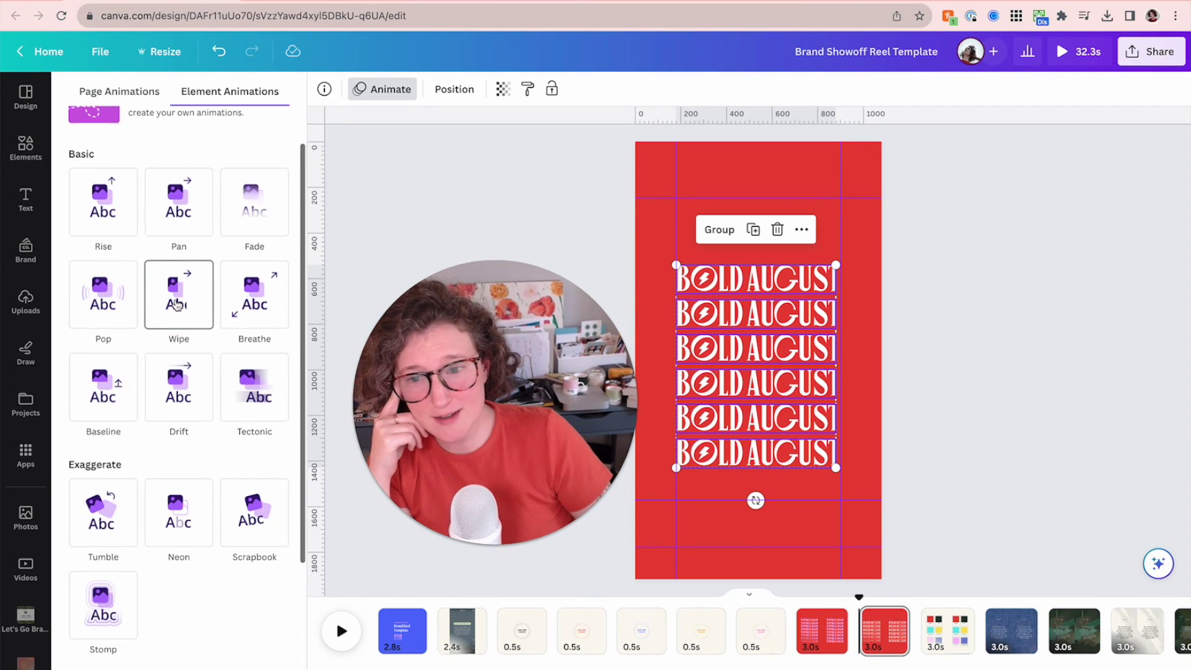
scroll(177, 302, "down", 2)
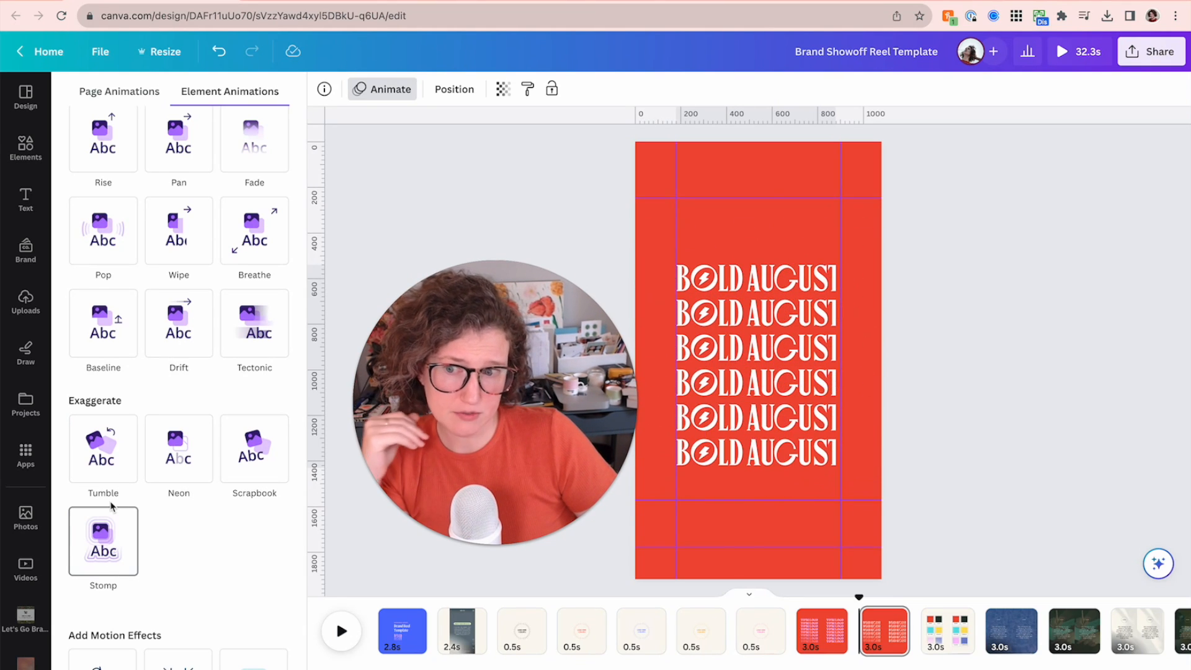
left_click(109, 465)
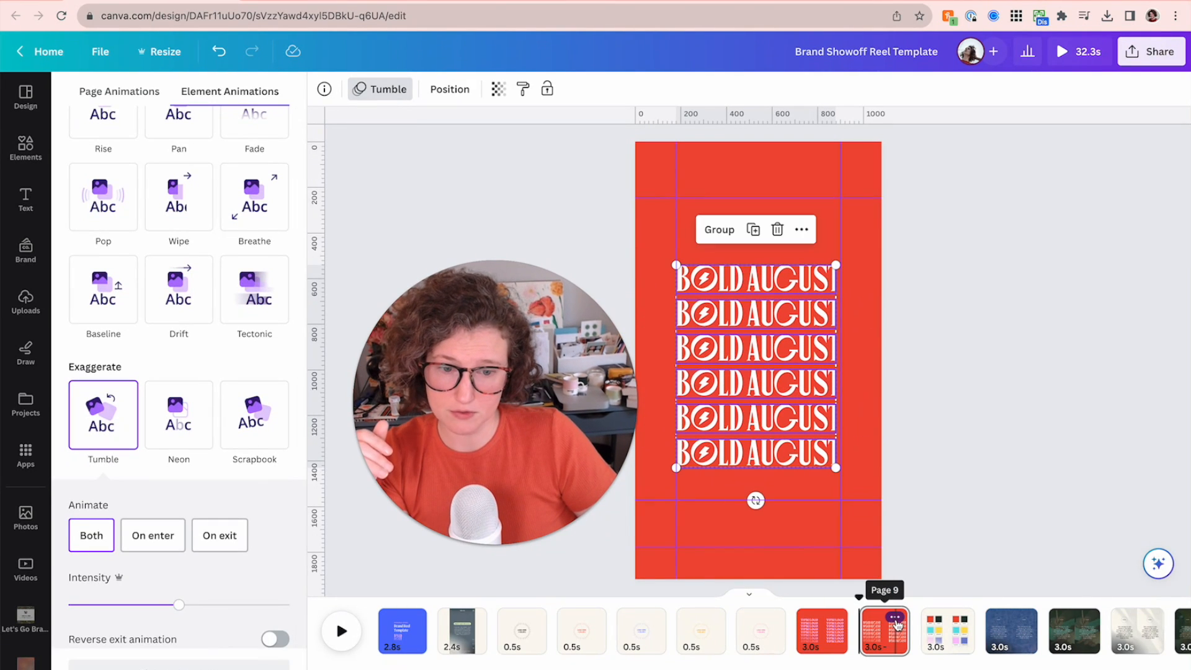
Delete page 9 with the BOLD AUGUST logos and go to the colour-palette page
left_click(894, 617)
left_click(949, 455)
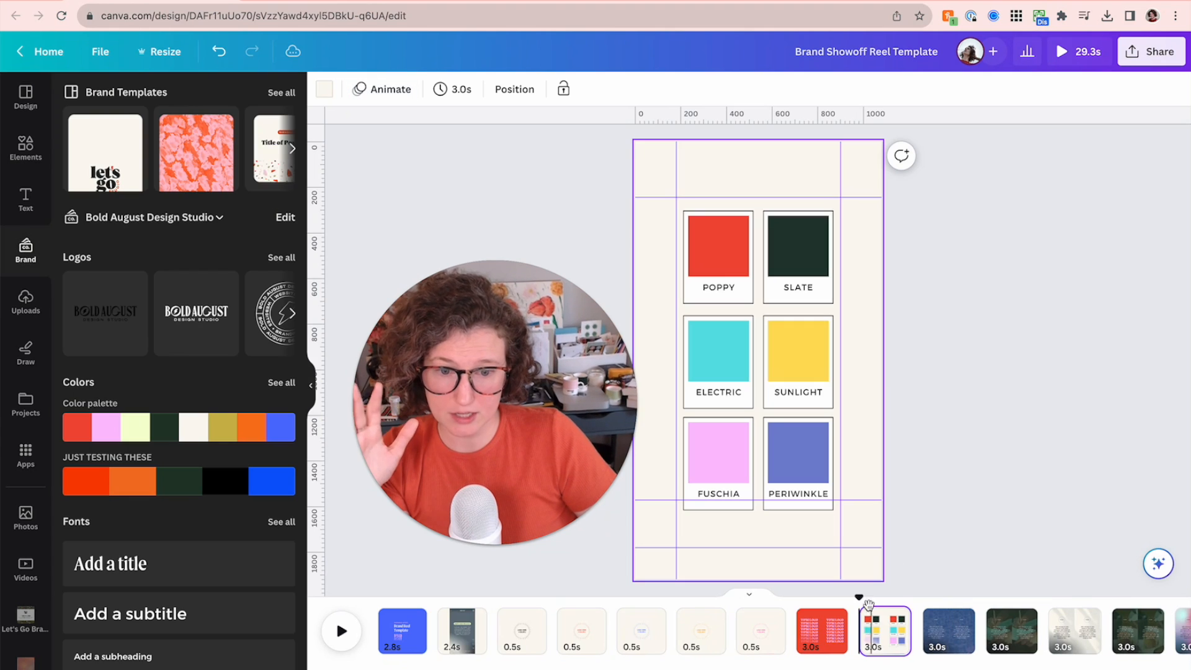
left_click(823, 638)
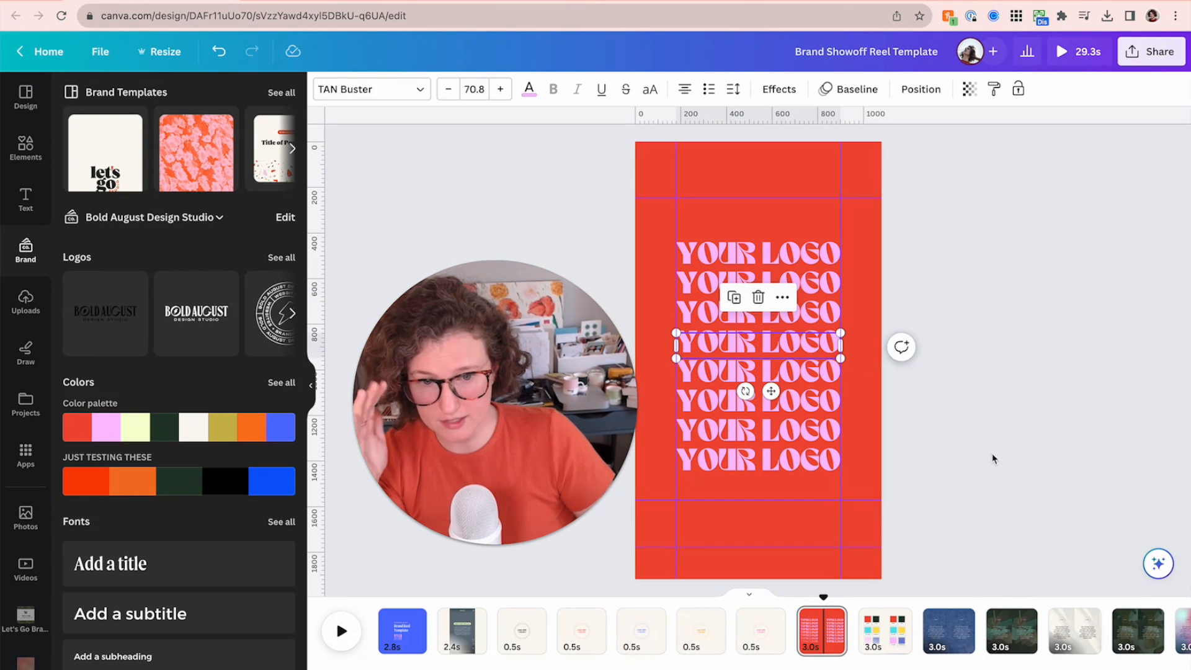
left_click(880, 635)
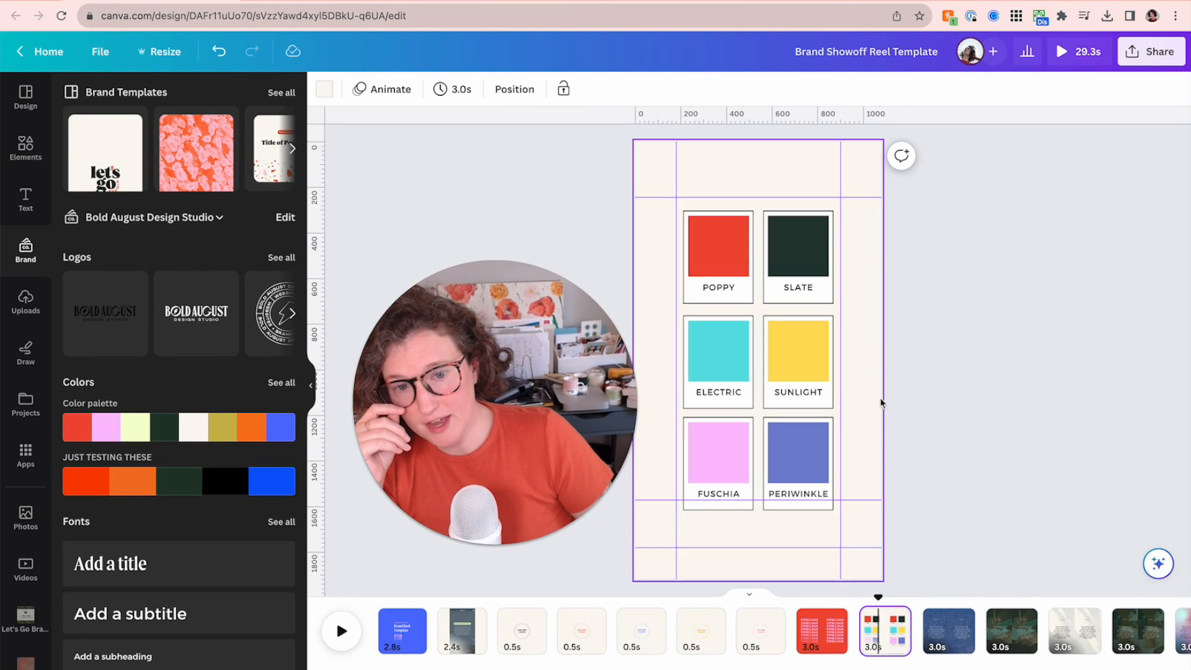
Marquee-select the six colour cards and shift them slightly higher on the page
left_click(802, 476)
left_click(920, 484)
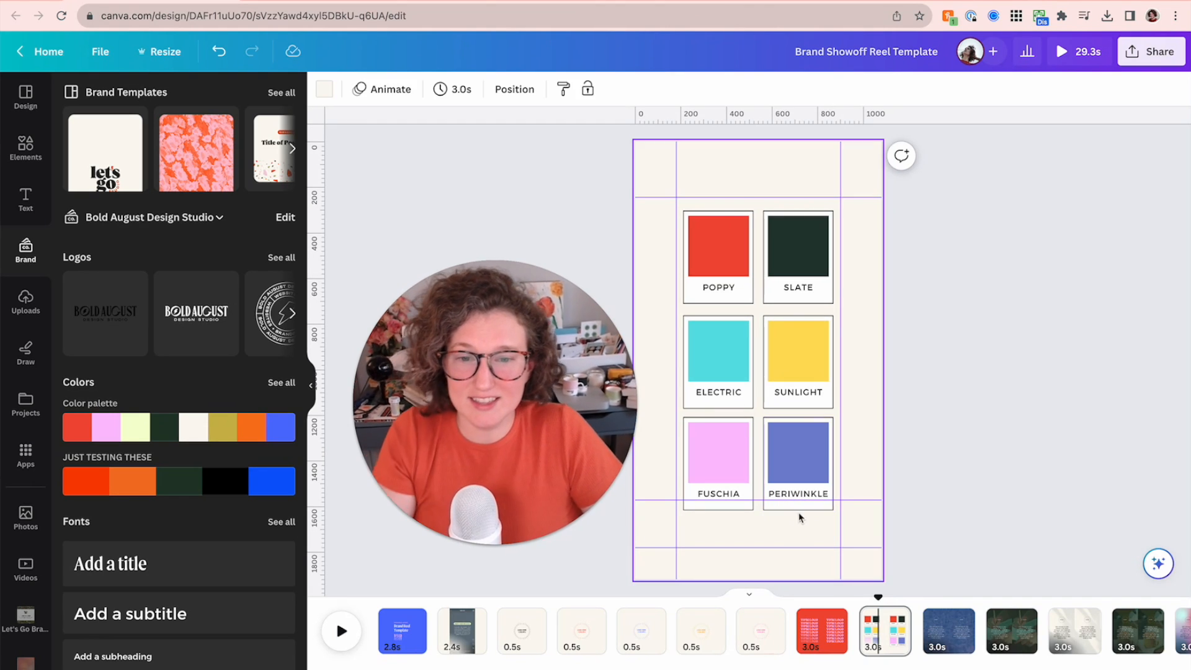
left_click_drag(795, 524, 715, 256)
key("Escape")
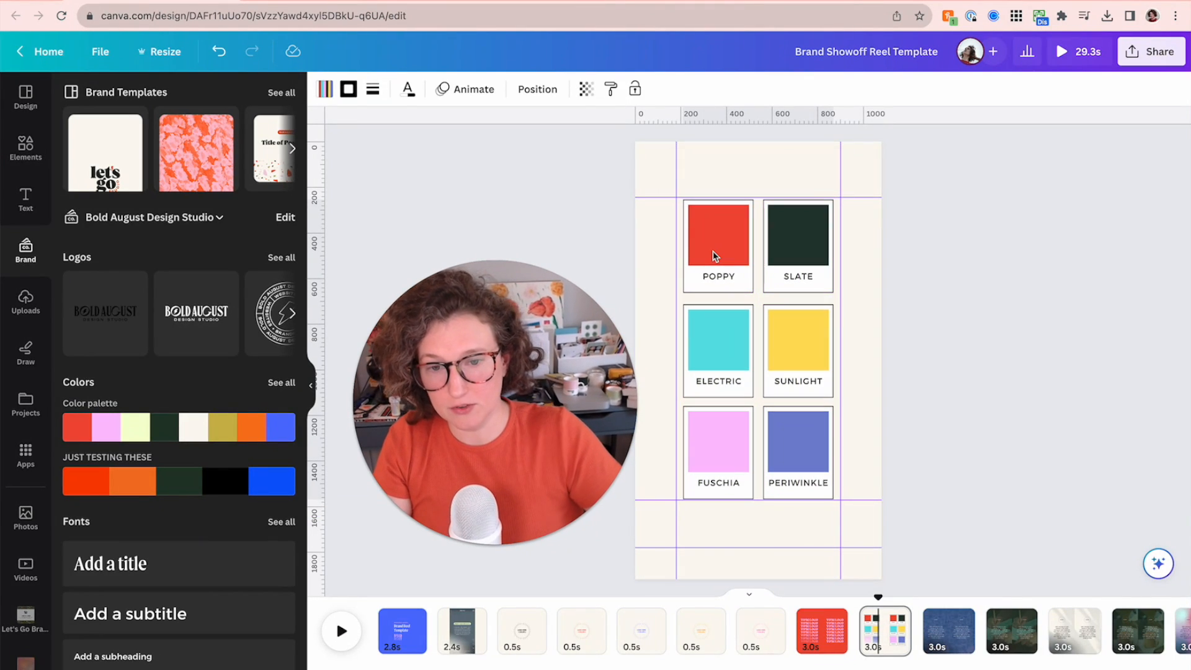
left_click(956, 405)
left_click_drag(889, 463, 713, 263)
left_click(458, 95)
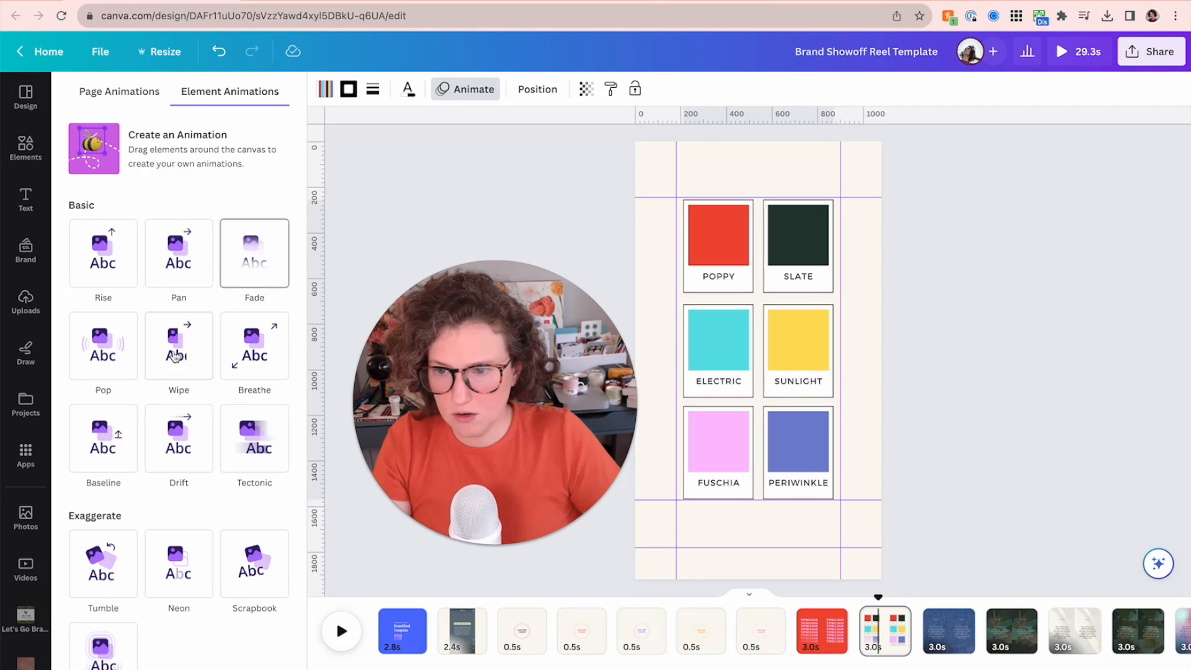
Give the Poppy colour card a Baseline element animation
left_click(537, 212)
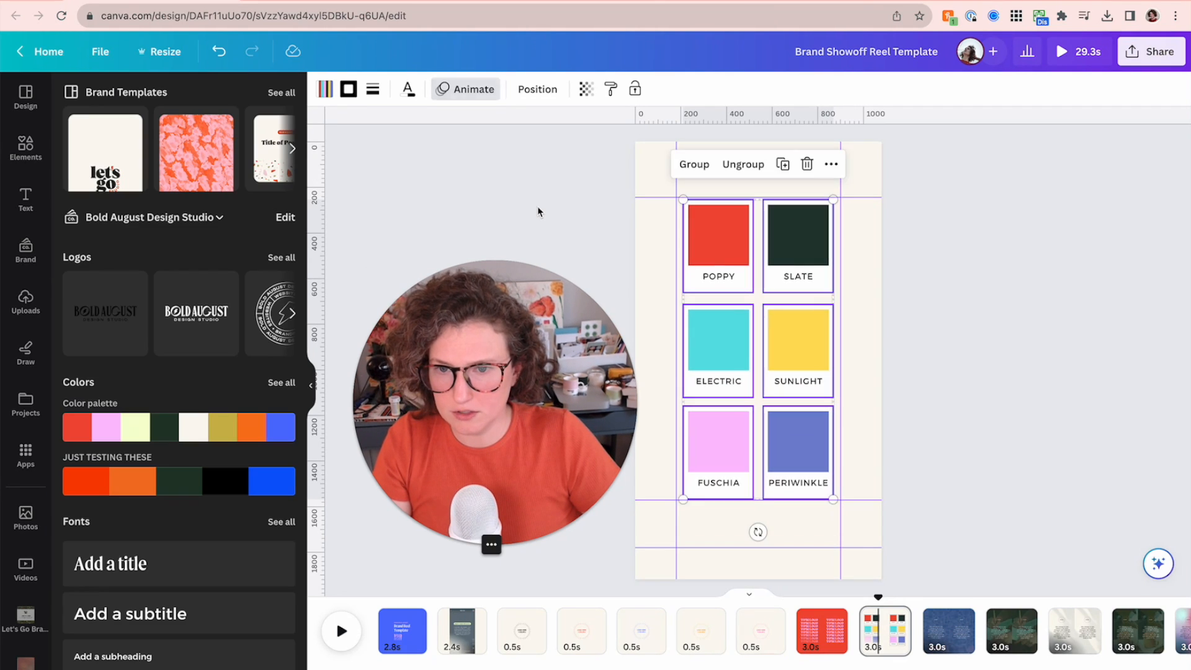
left_click(718, 238)
left_click(813, 174)
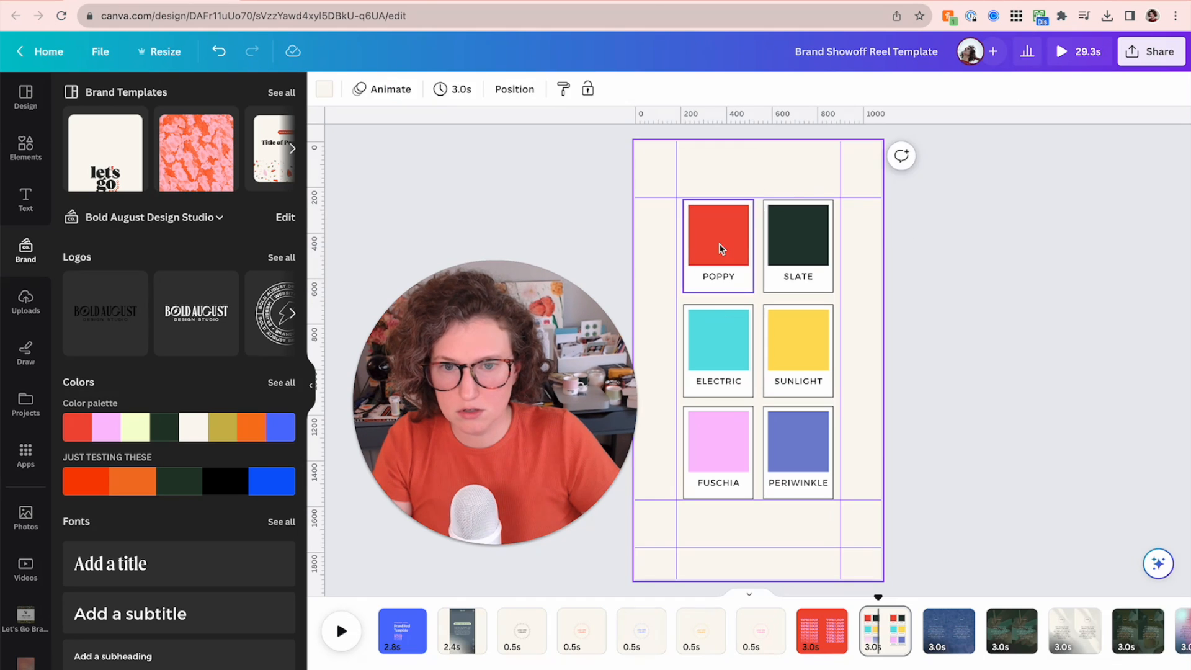
left_click(720, 243)
left_click(949, 88)
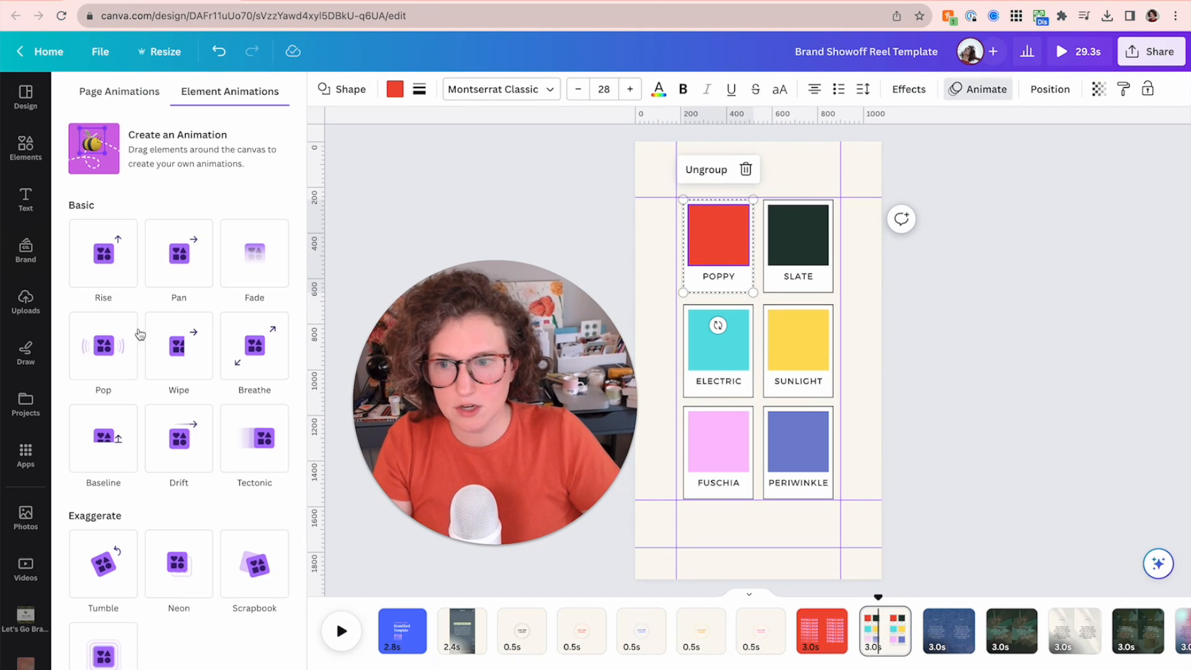
left_click(92, 453)
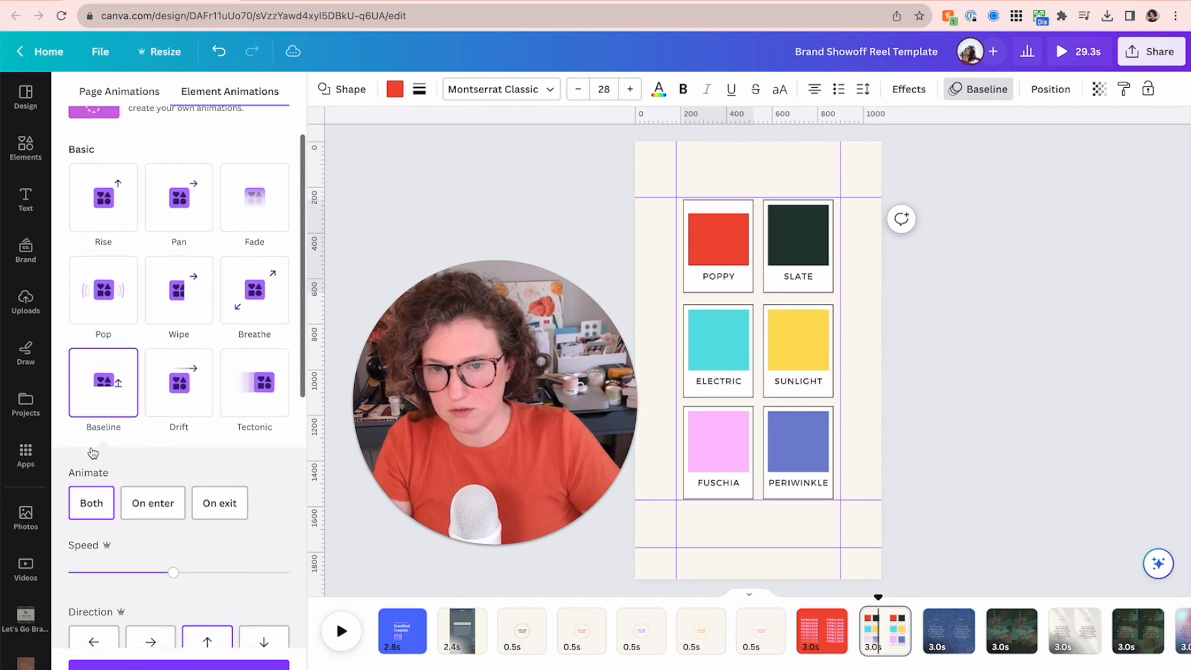
left_click(642, 231)
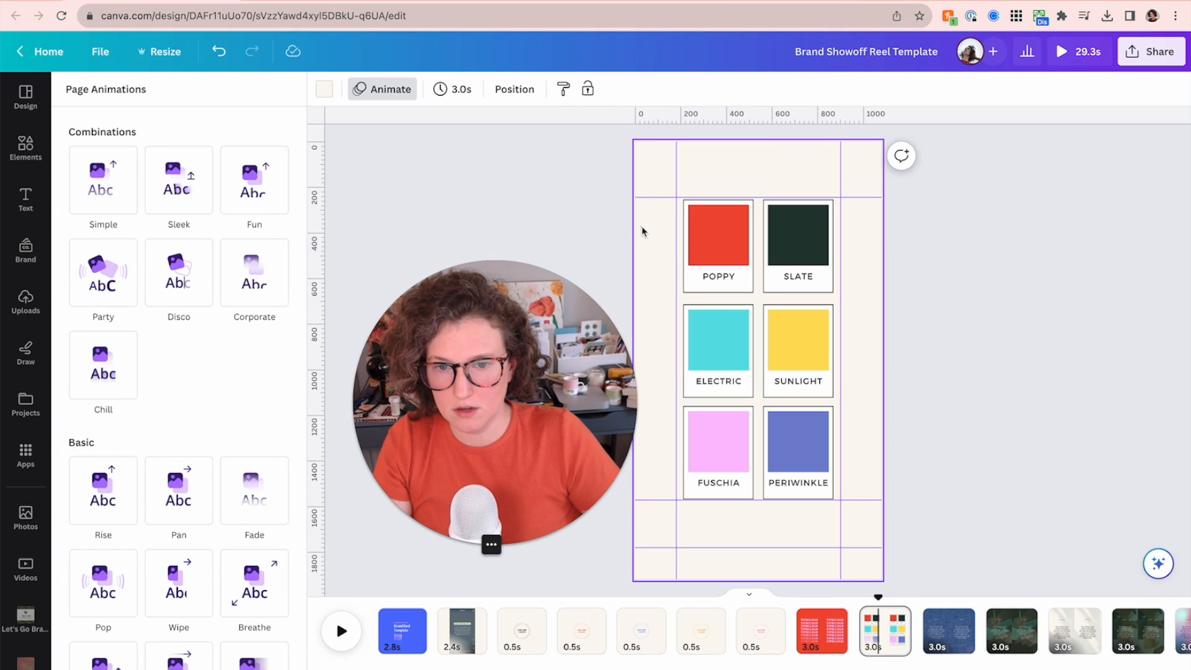
left_click_drag(860, 274, 648, 169)
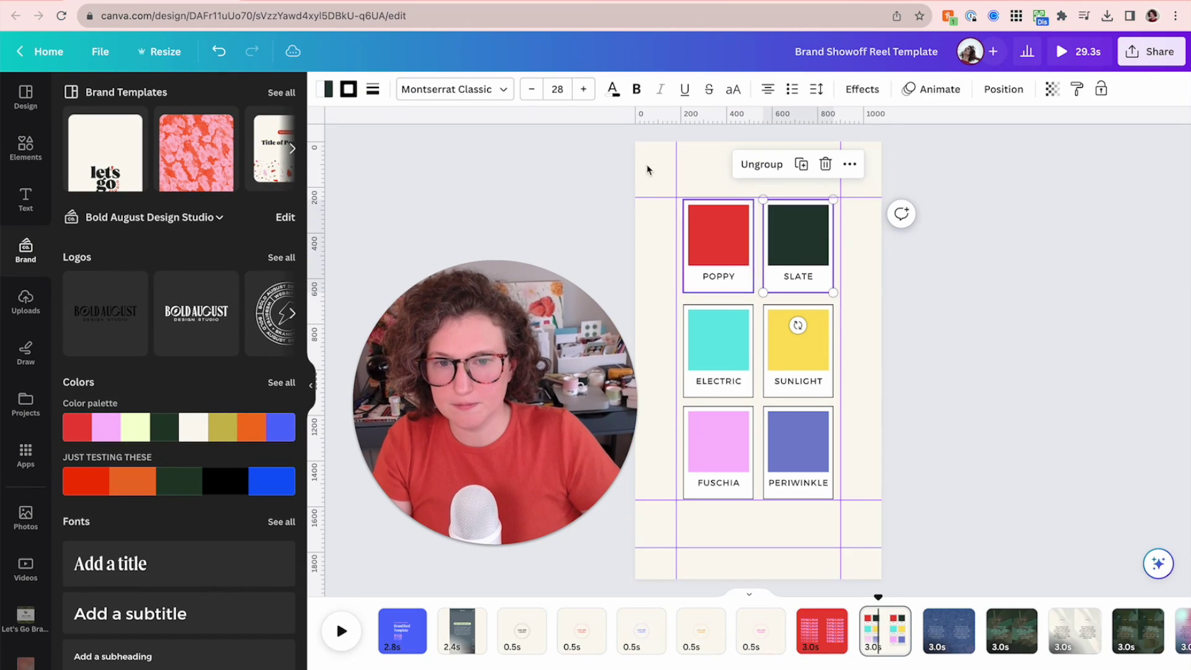
left_click(910, 86)
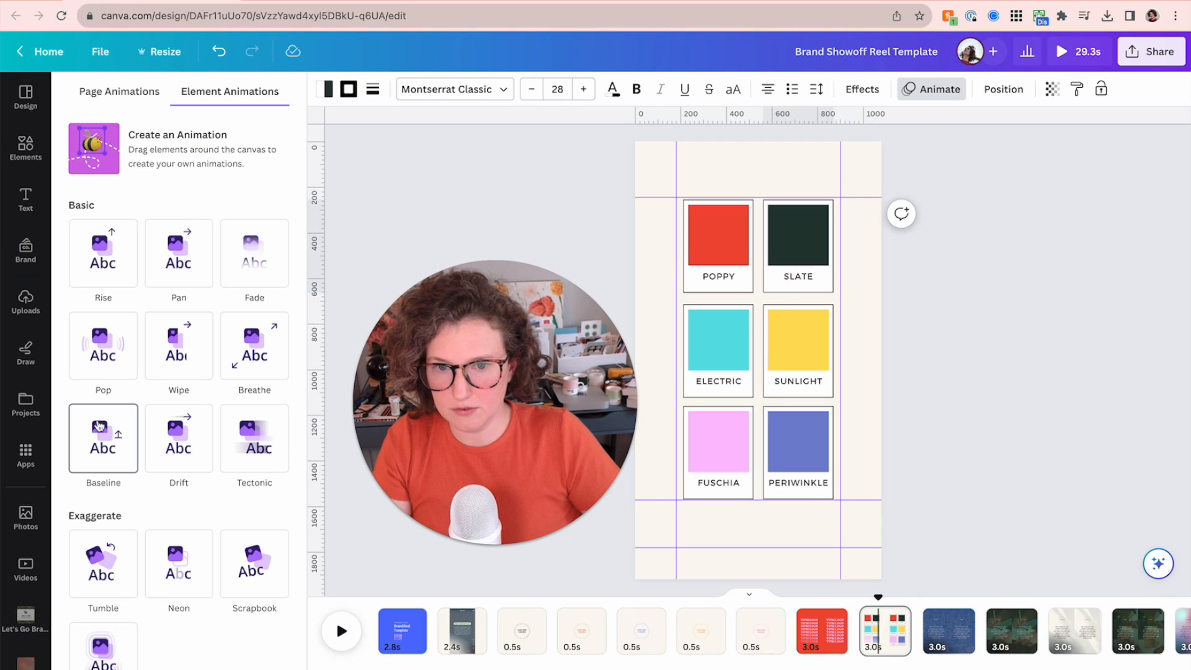
left_click(640, 231)
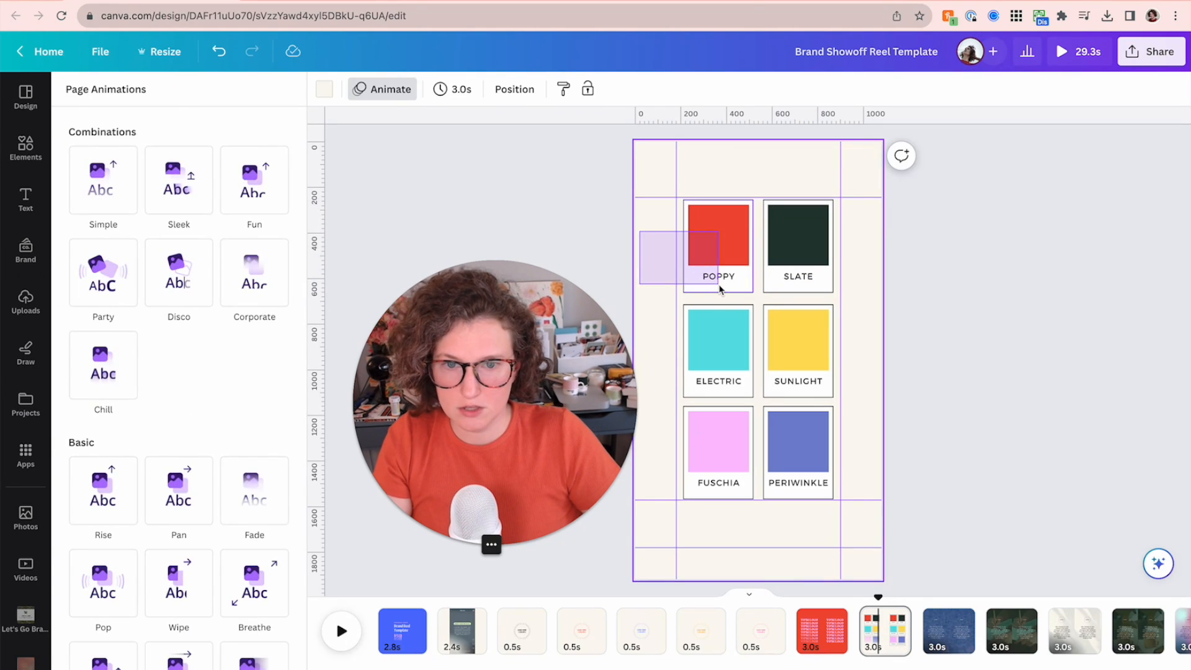
left_click_drag(639, 232, 731, 285)
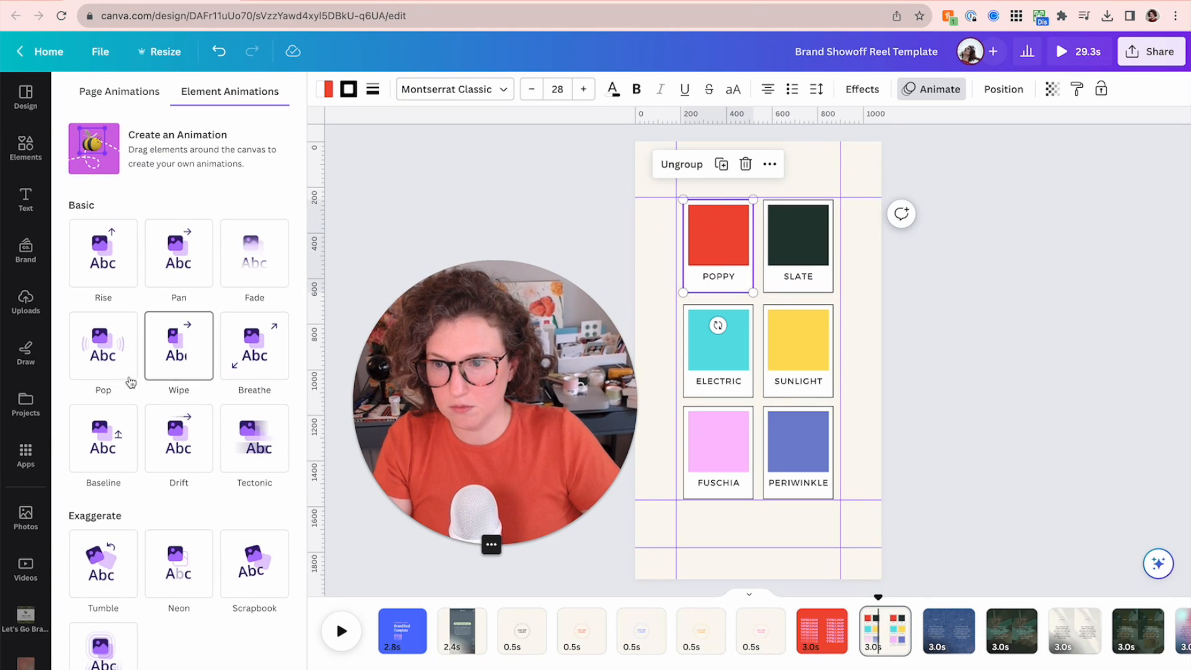
left_click(104, 444)
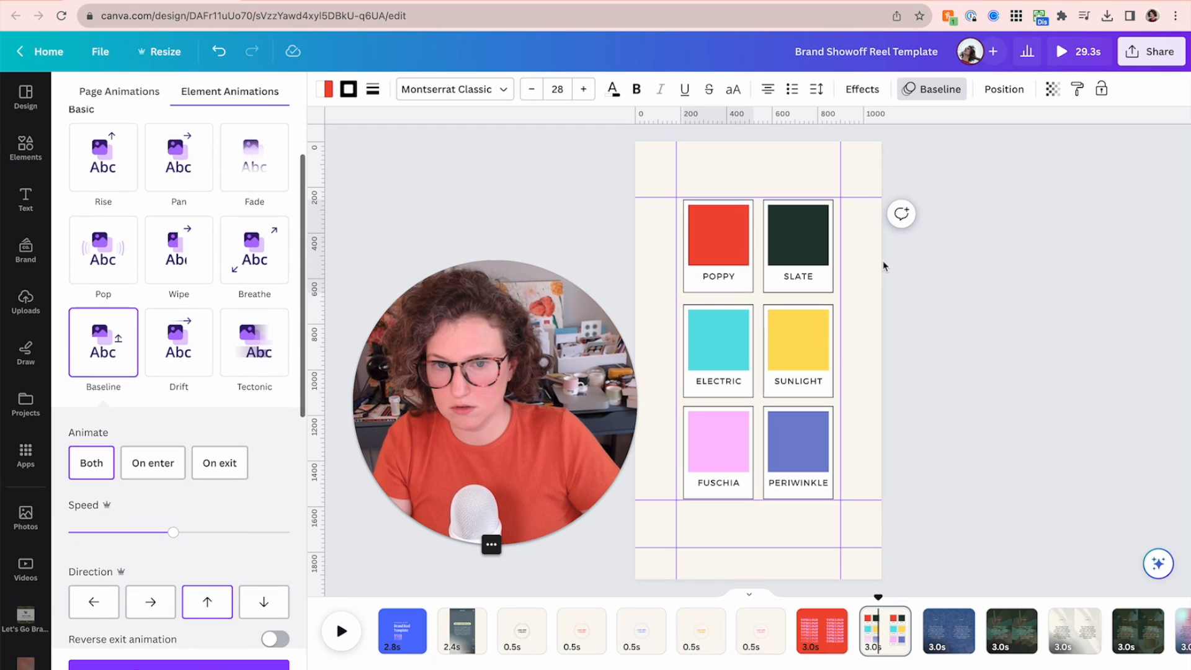
Give the Slate colour card a Baseline animation as well
left_click(864, 281)
left_click(787, 237)
left_click(926, 86)
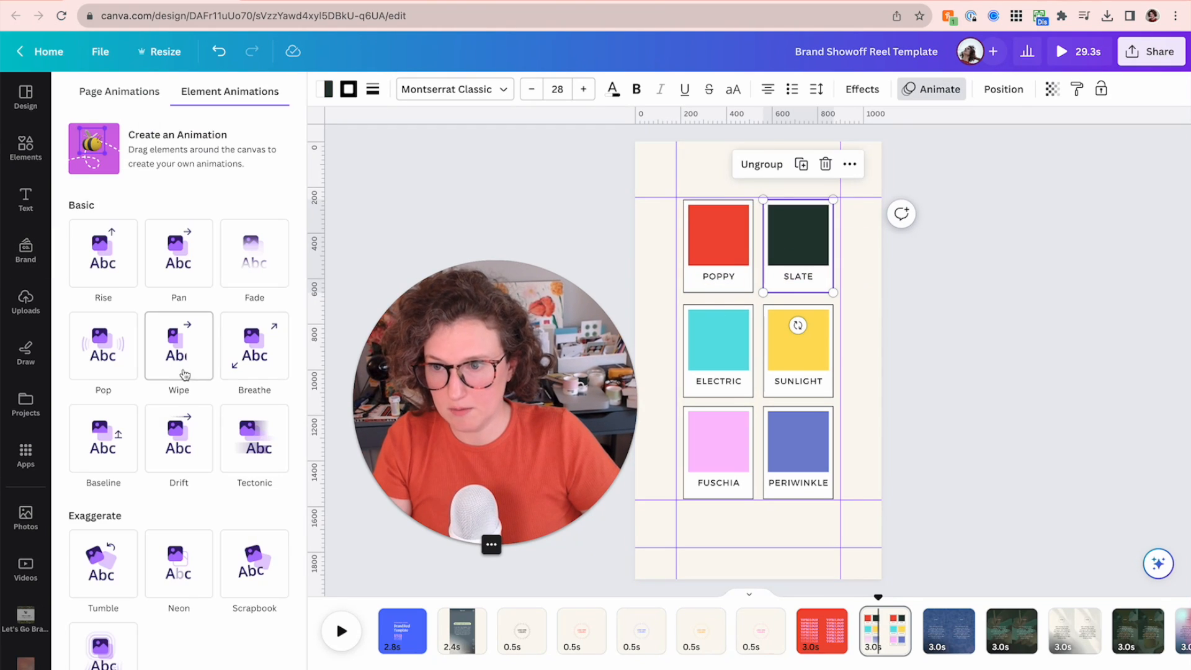
left_click(90, 436)
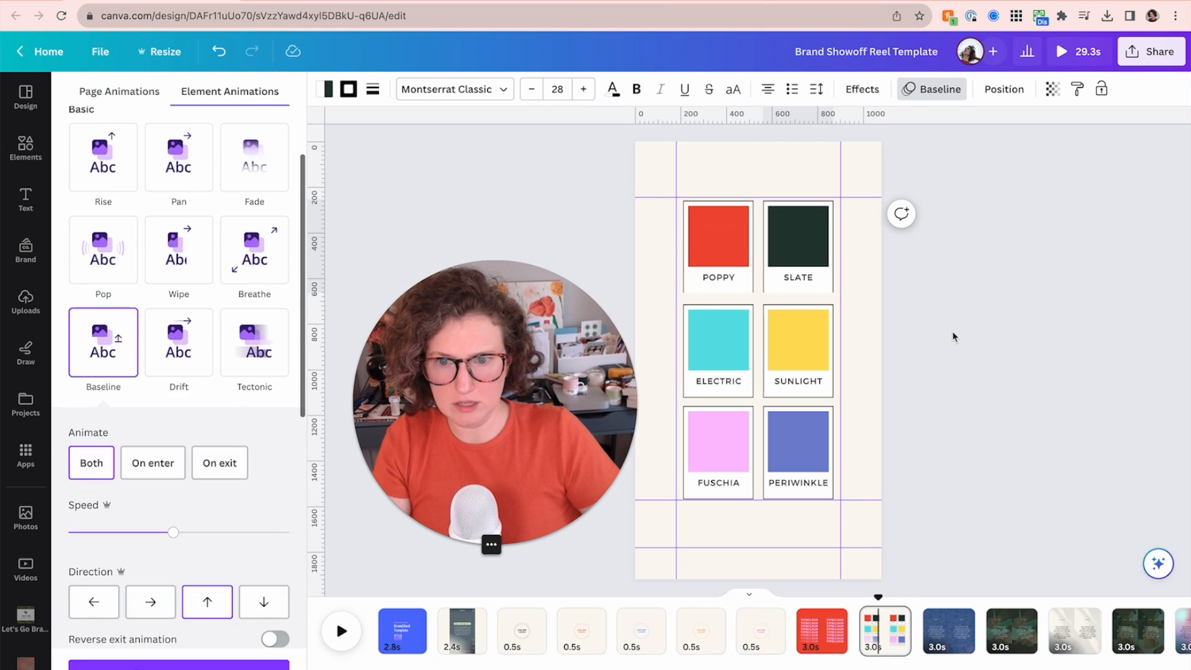
left_click(952, 330)
Animate all six colour cards with Scrapbook after trying Tumble and Neon, then show the LOGO HERE page
left_click_drag(853, 490, 698, 274)
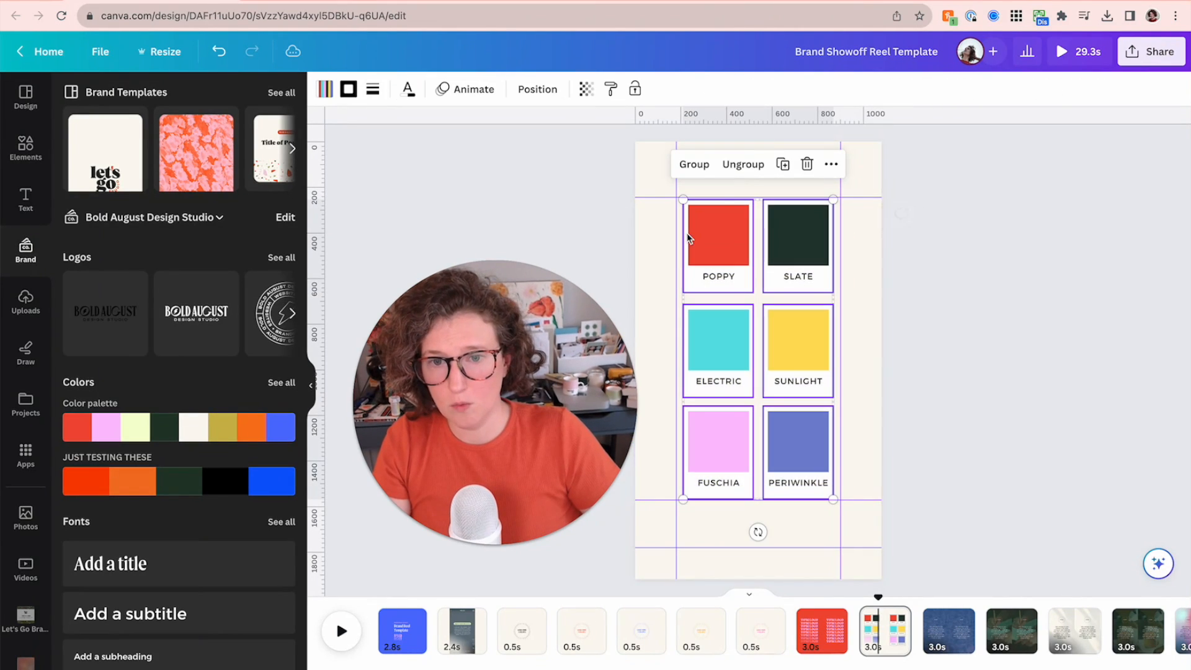
left_click(444, 90)
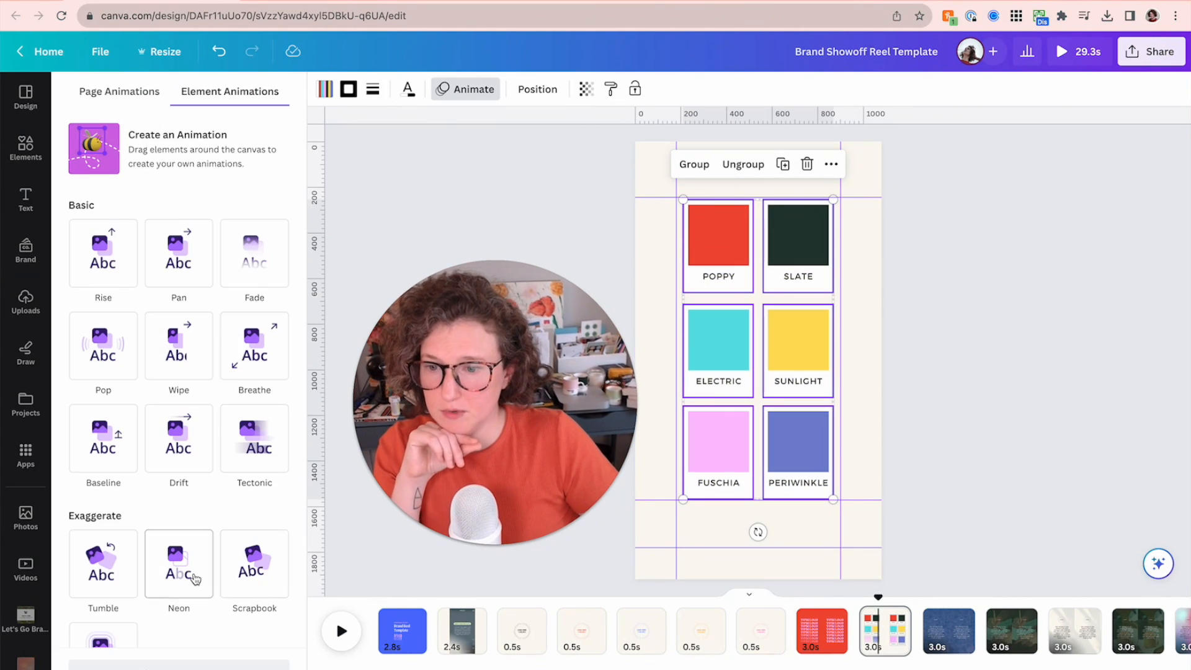
left_click(110, 572)
left_click(163, 586)
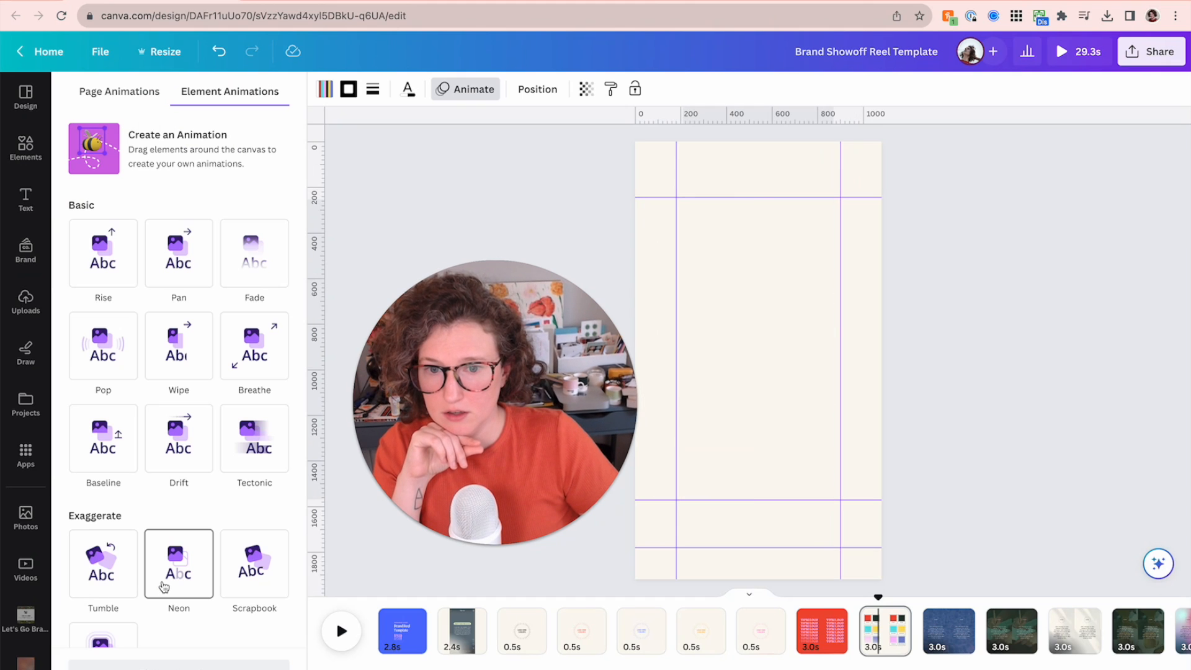
left_click(236, 582)
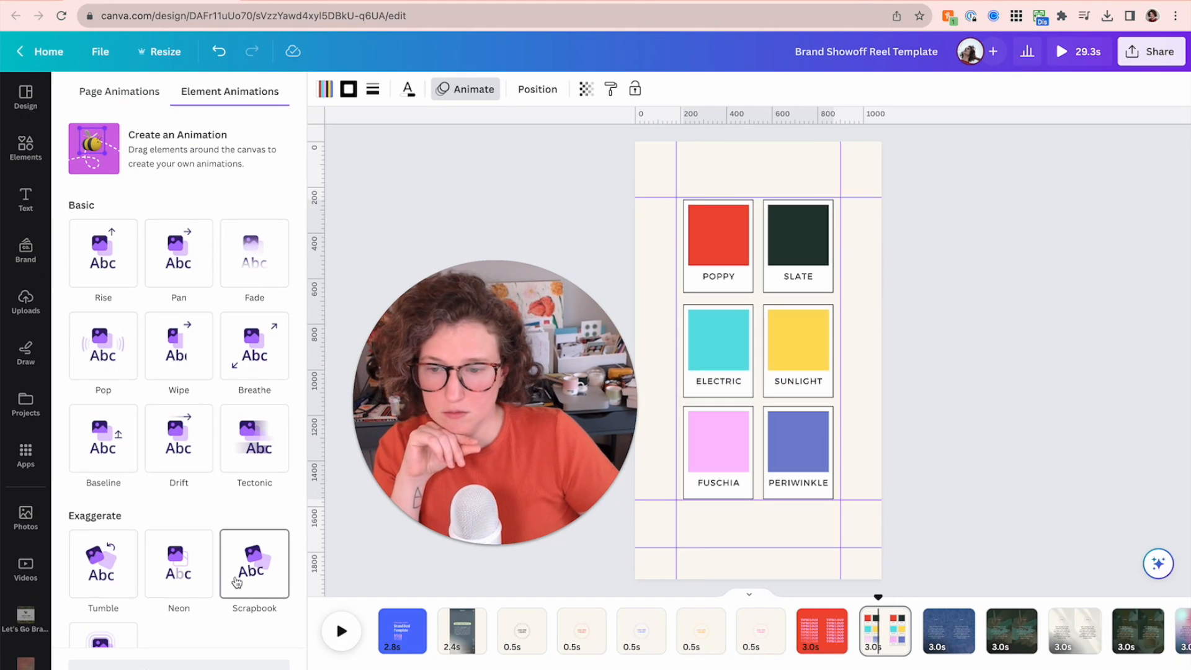
left_click(236, 579)
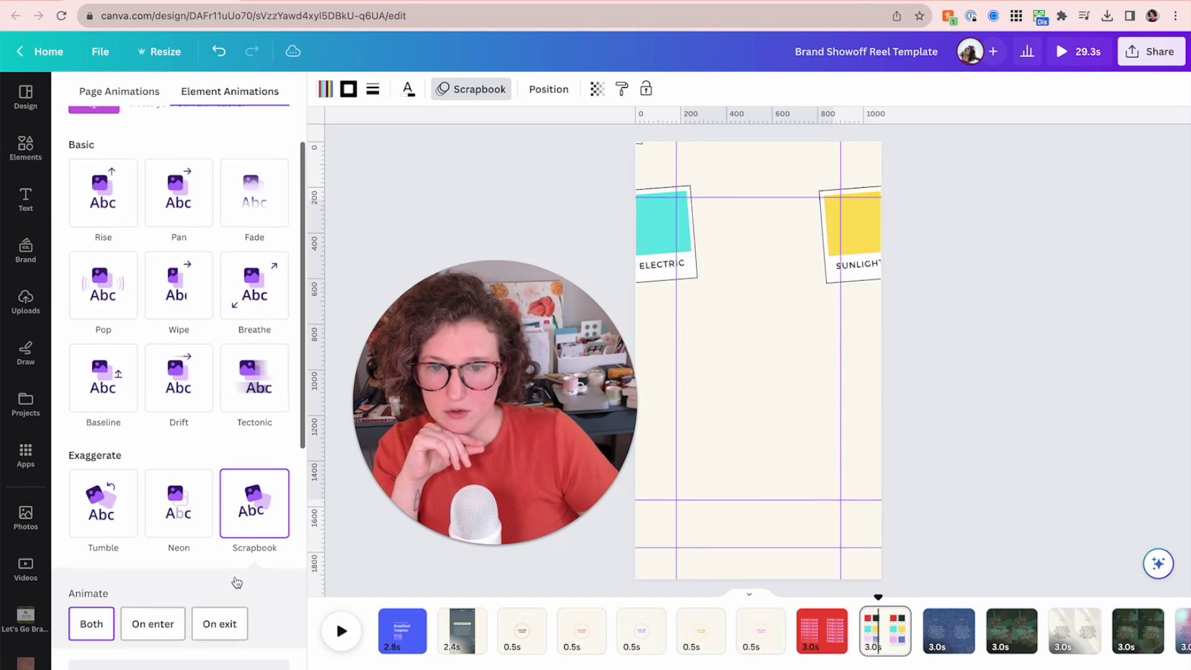
left_click(937, 397)
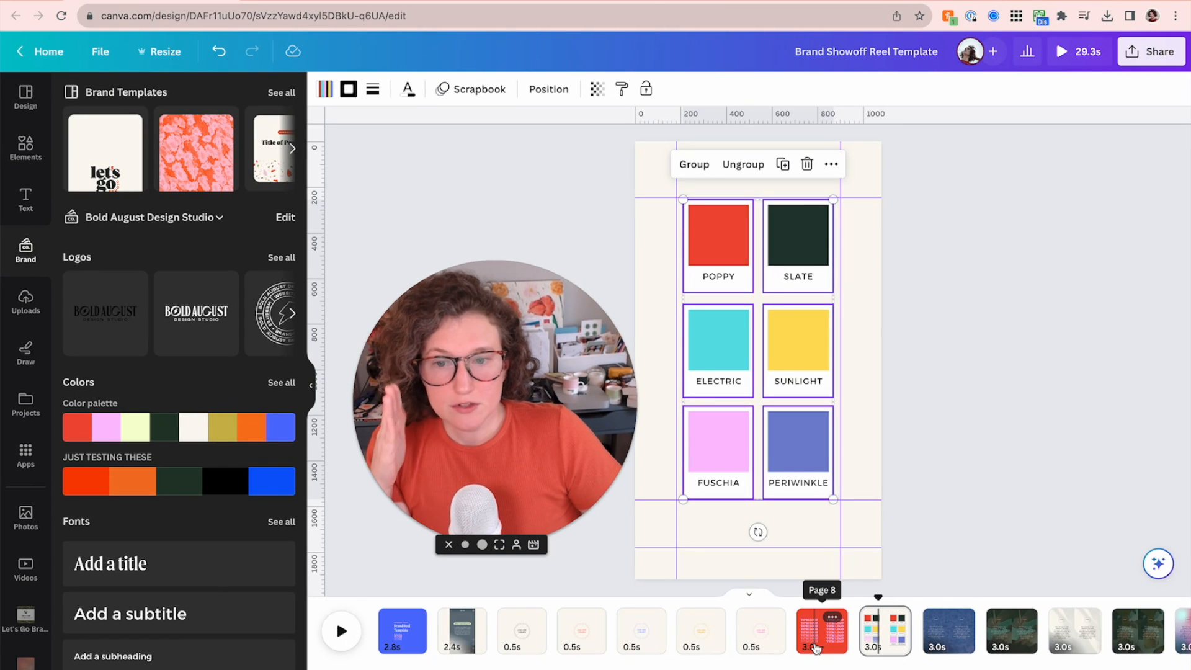
left_click(537, 637)
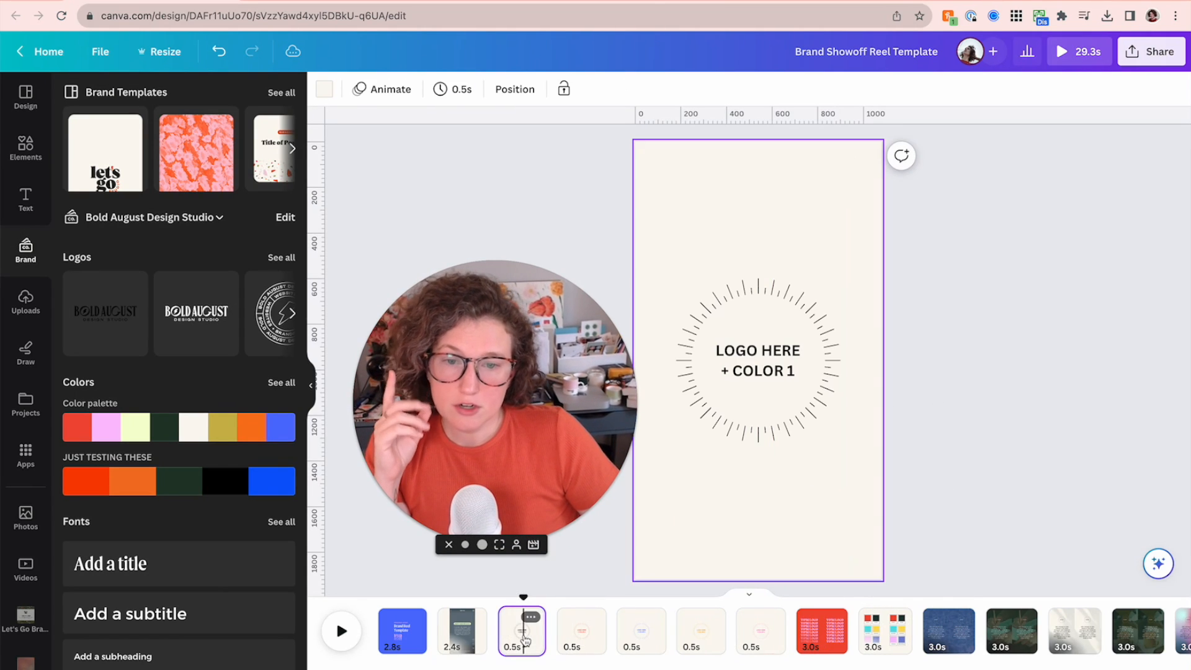
Return to page 1, the blue Brand Reel Template title page, with its 2.8-second timing shown
left_click(751, 361)
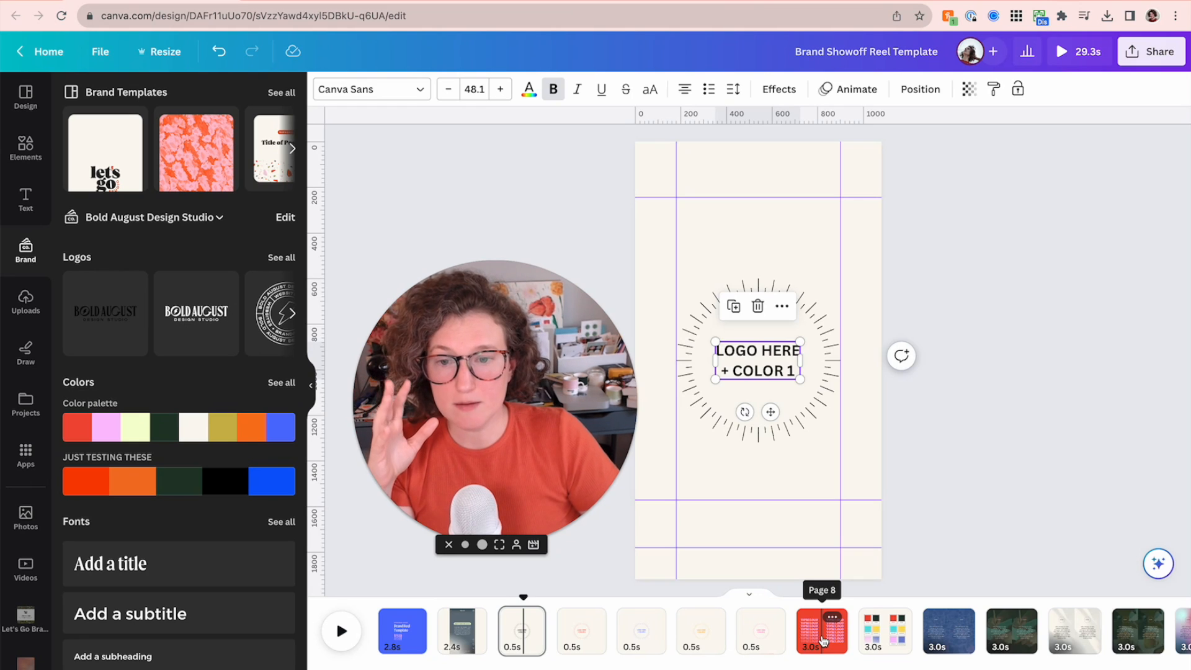
left_click(823, 640)
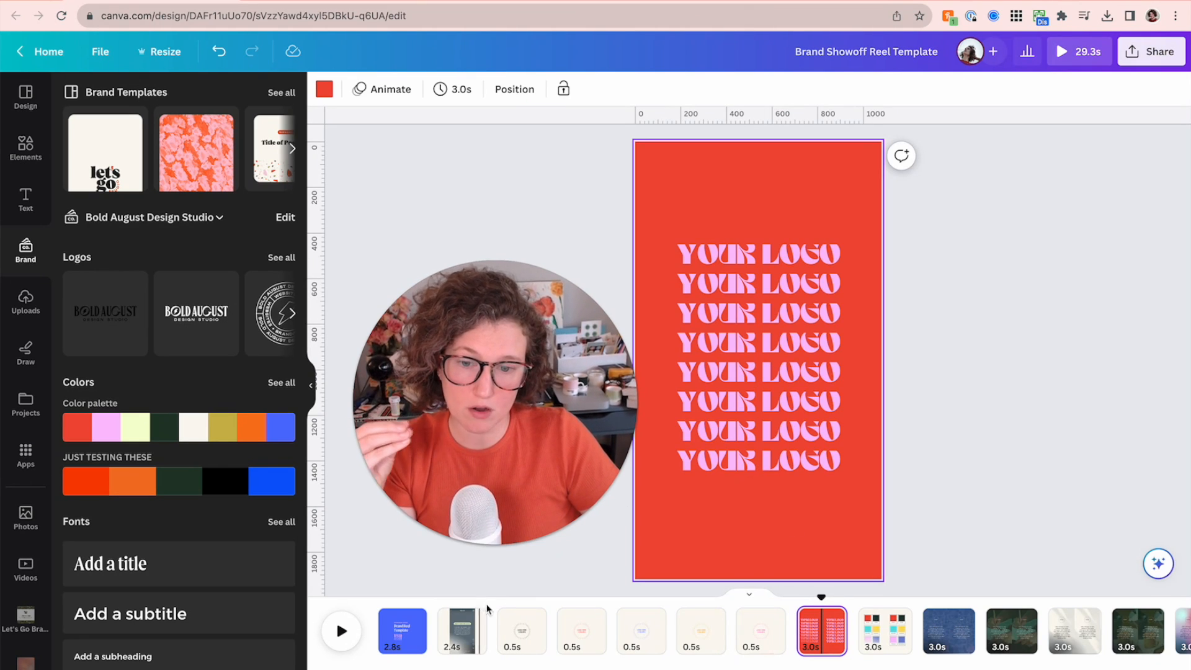
scroll(559, 633, "right", 2)
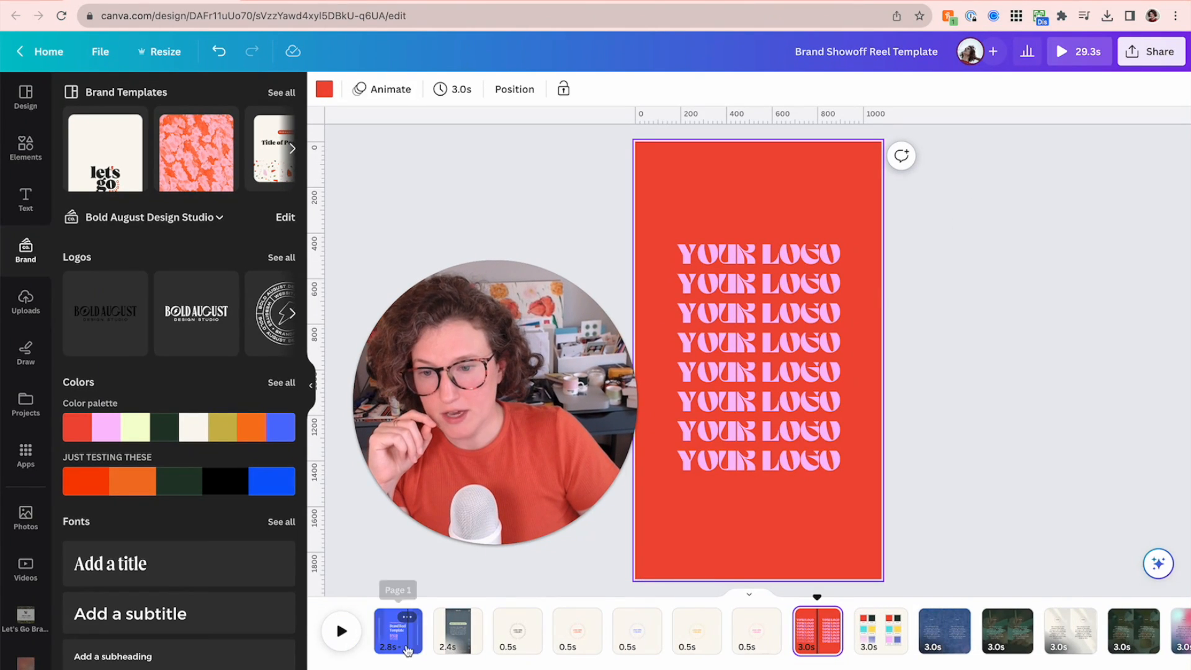
left_click(407, 649)
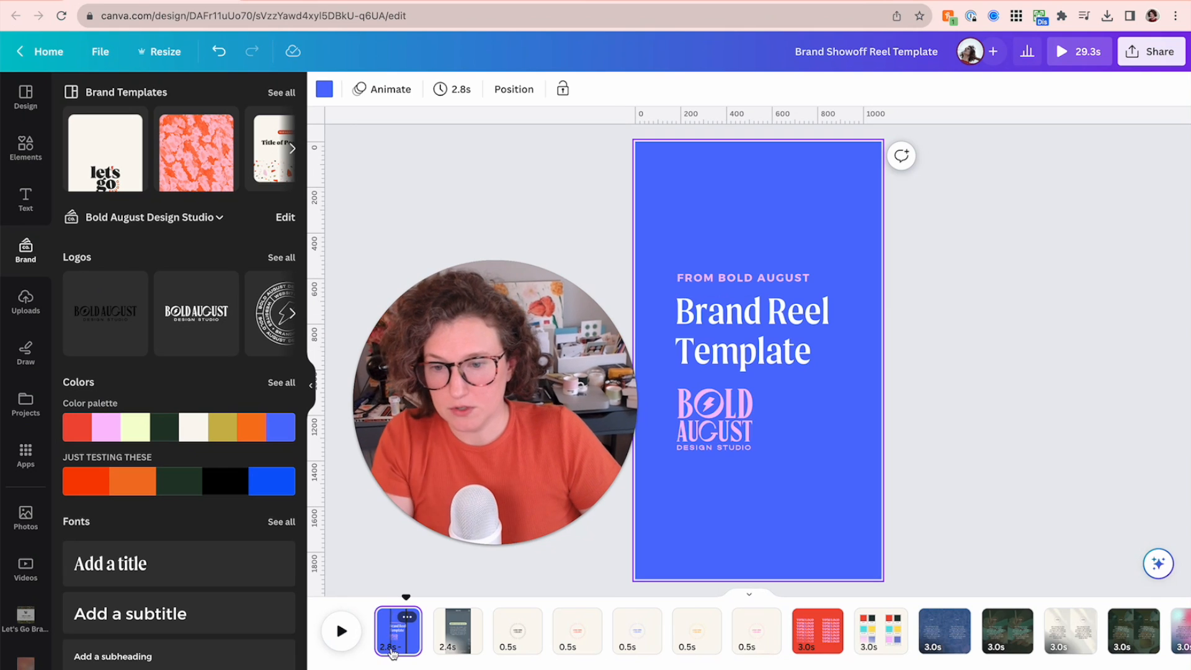
left_click(391, 645)
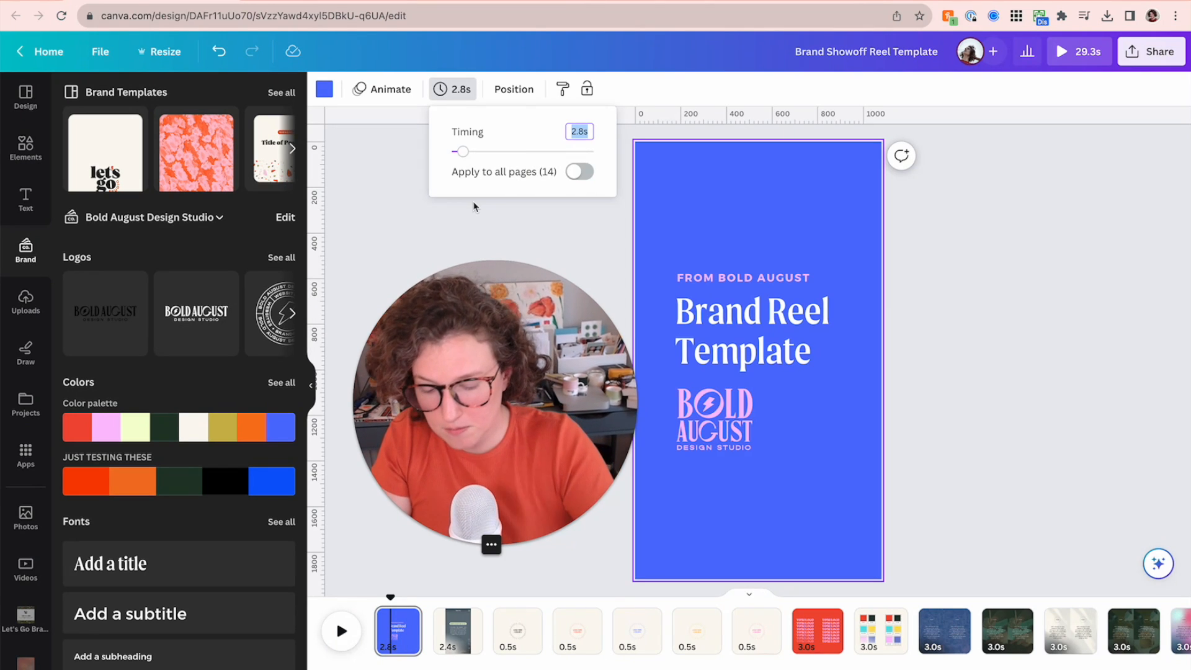
type("0.5")
Set pages 1 and 2 of the reel to 0.5 seconds each
key("Return")
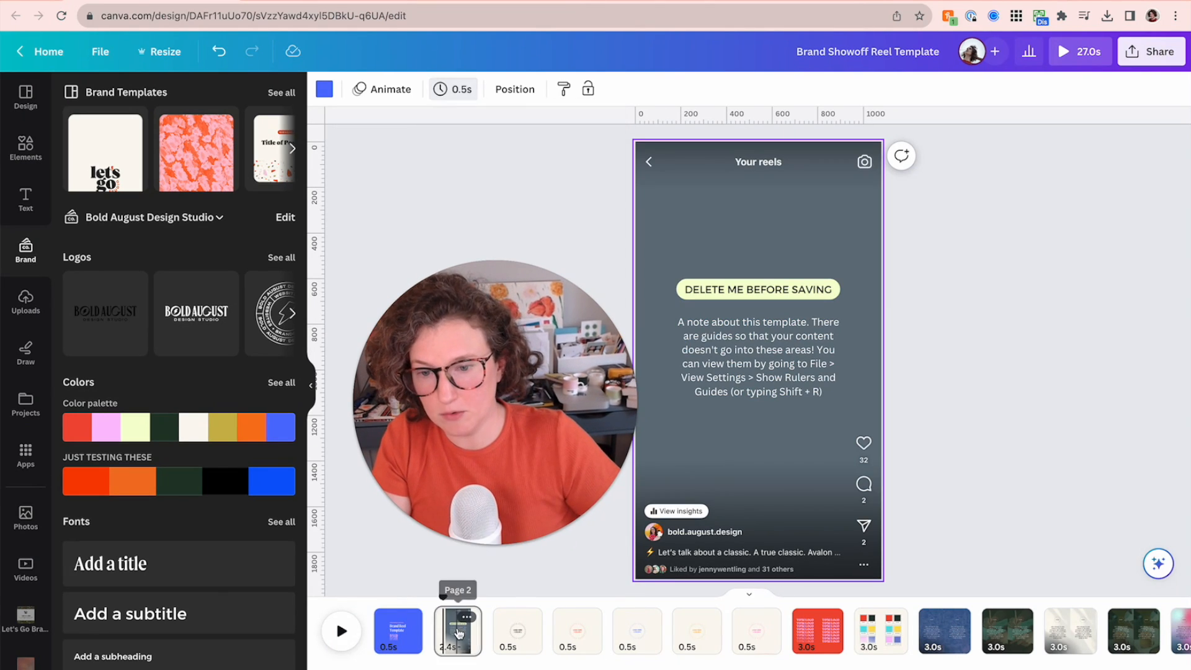
left_click(456, 631)
left_click(458, 90)
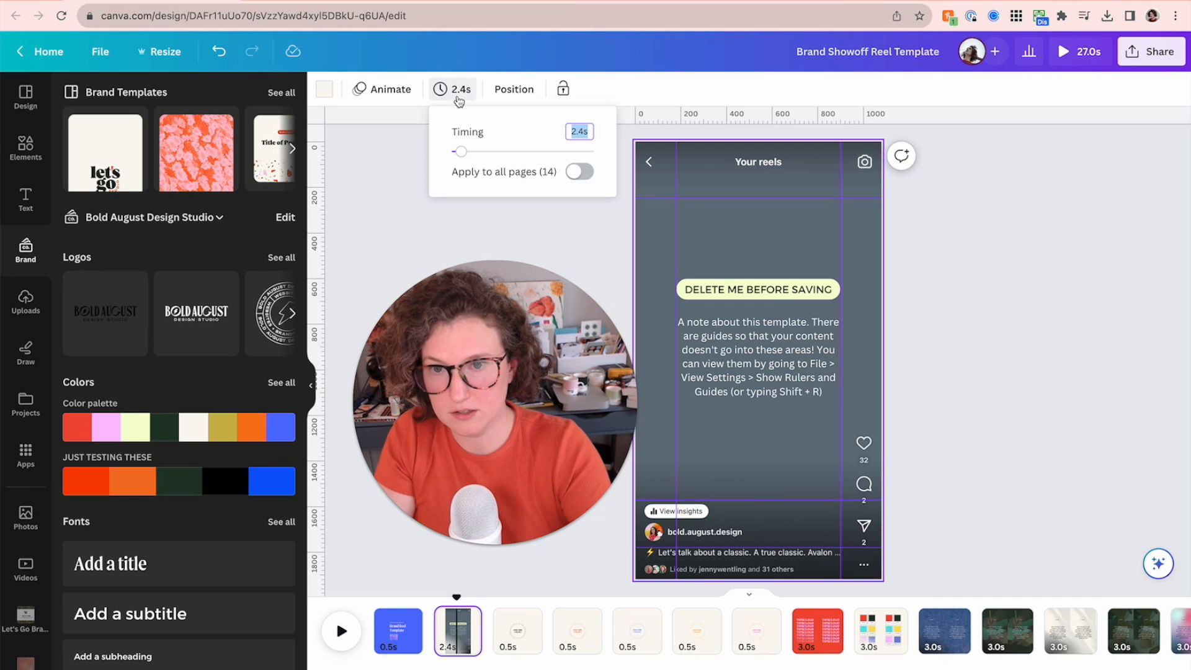
type("0.5")
key("Return")
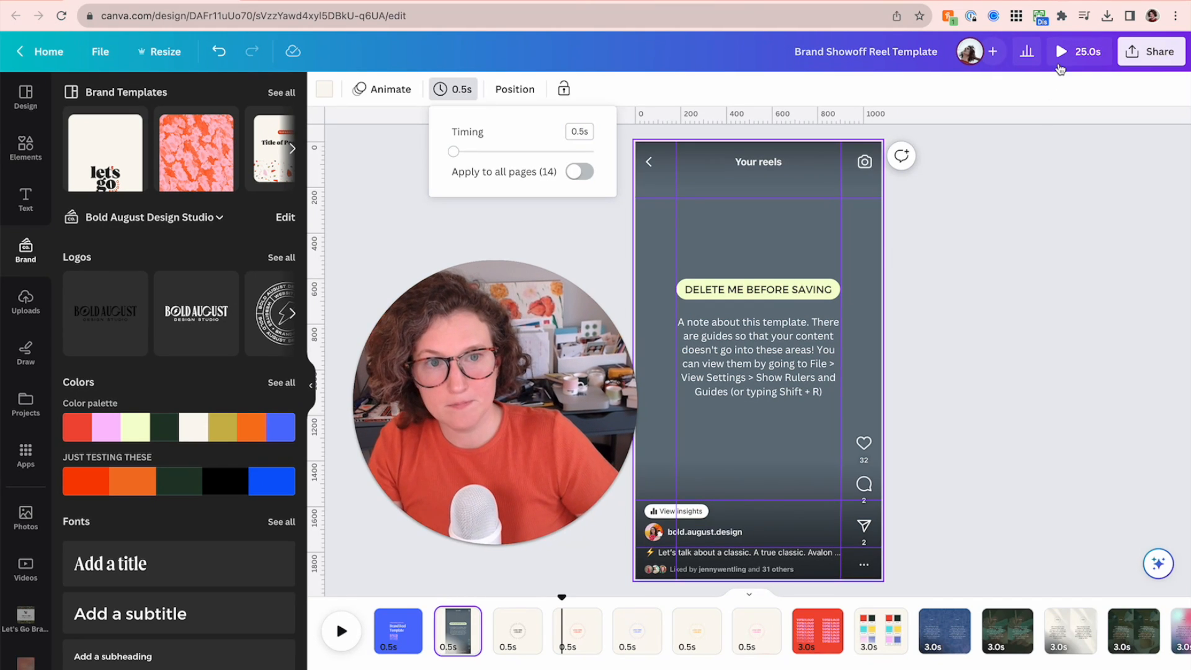
Play the reel in full-screen preview, then exit back to the editor
left_click(1061, 54)
left_click_drag(539, 407, 332, 366)
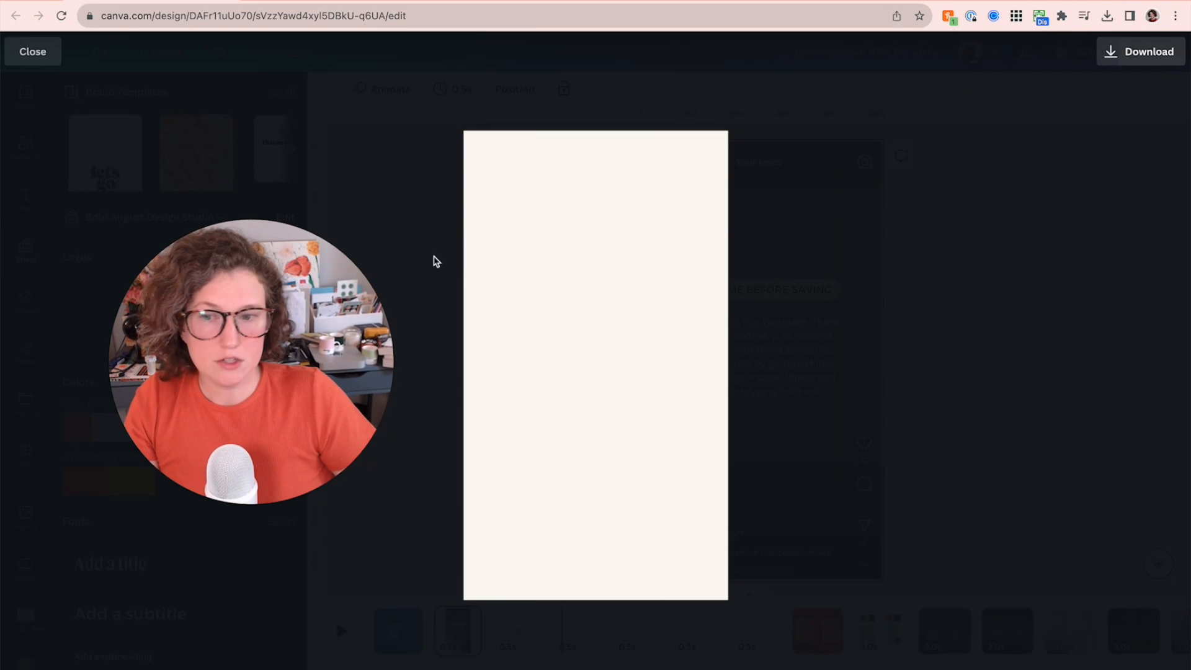
key("Escape")
Go to the red YOUR LOGO page and inspect the logo text block, leaving it unchanged
left_click(824, 645)
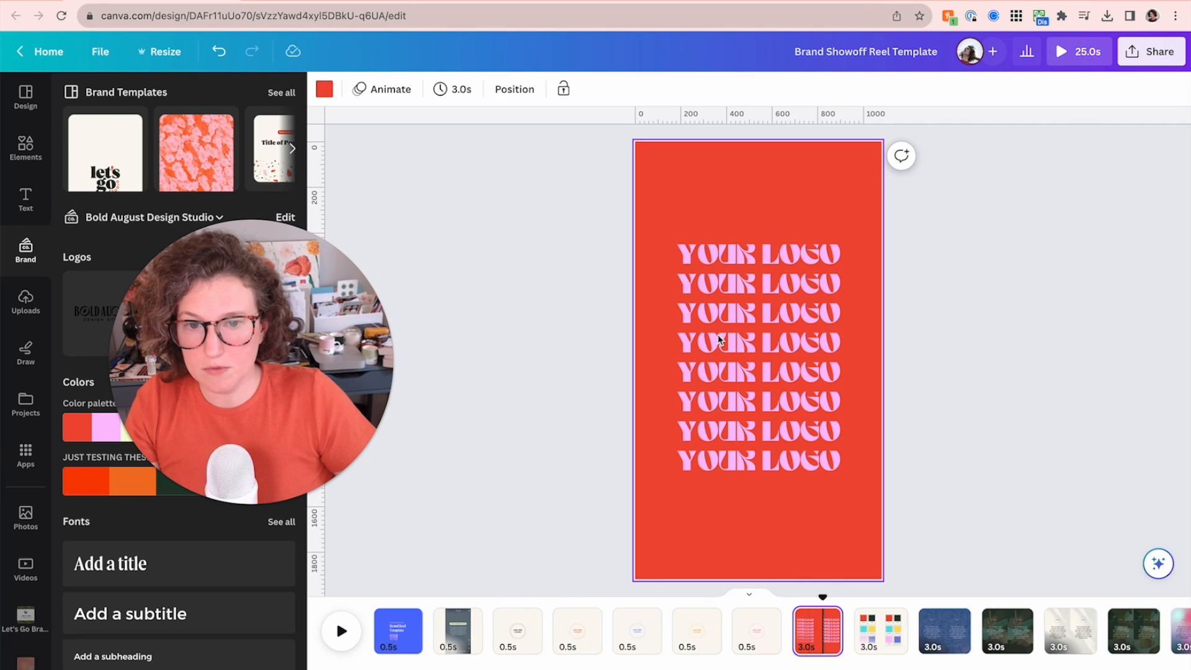
left_click(703, 261)
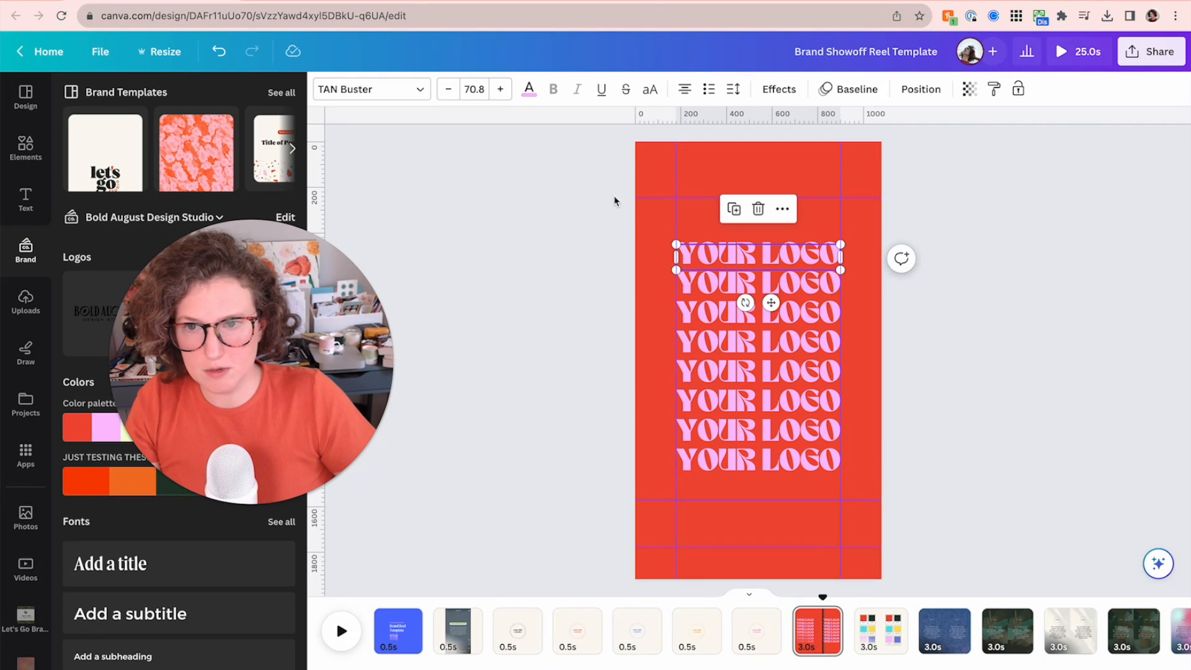
left_click(598, 221)
left_click_drag(597, 221, 745, 476)
left_click(564, 478)
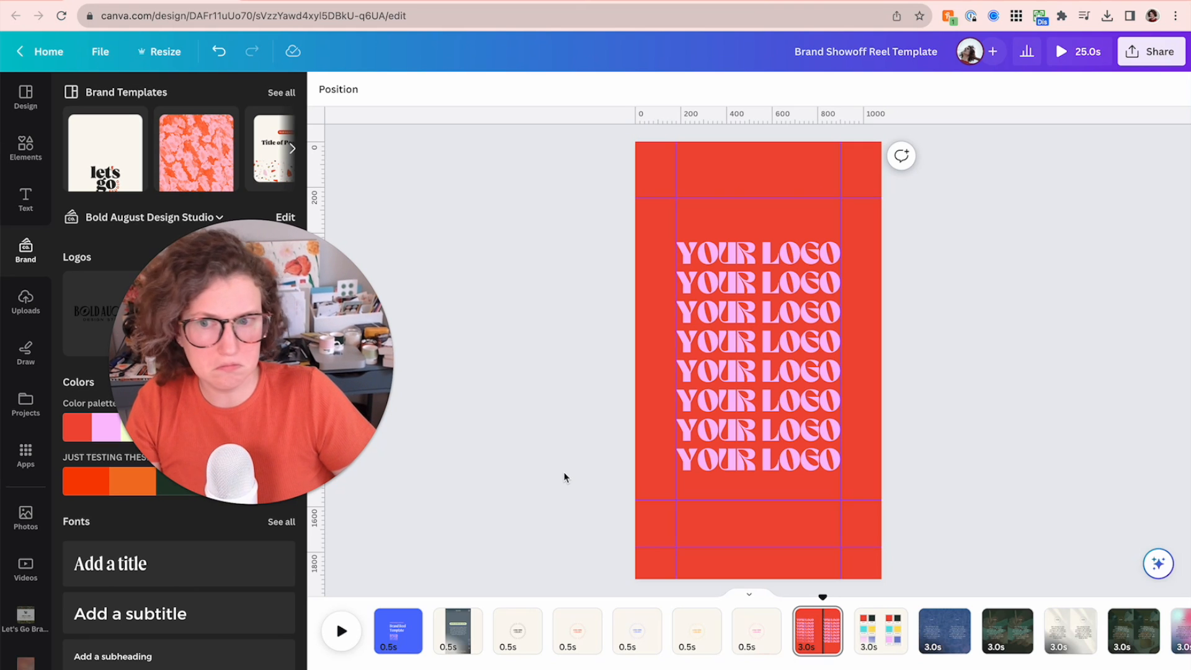
scroll(824, 647, "right", 2)
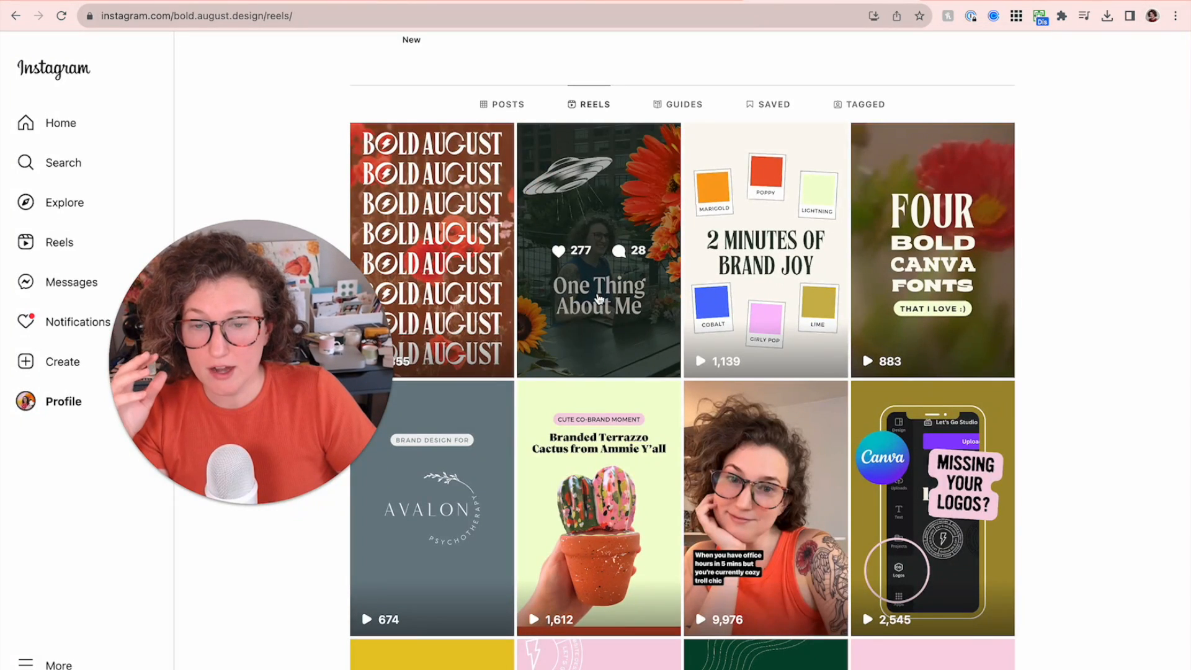
View the One Thing About Me Instagram reel, close it and switch back to Canva
left_click(598, 296)
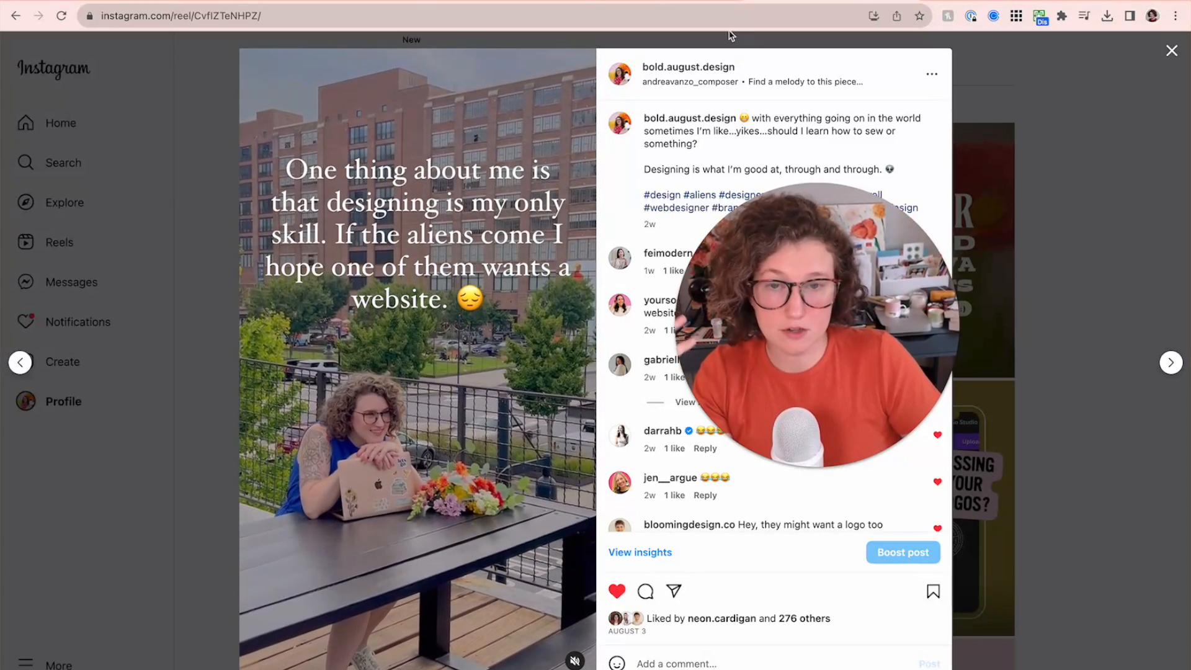
key("Escape")
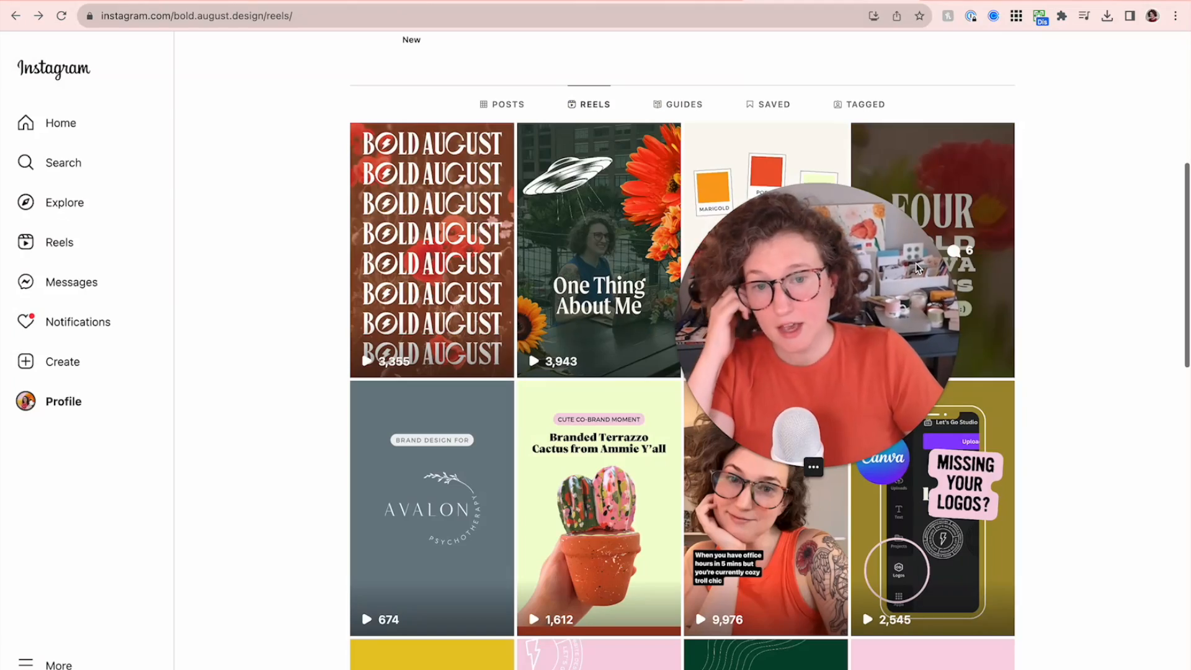
left_click(544, 2)
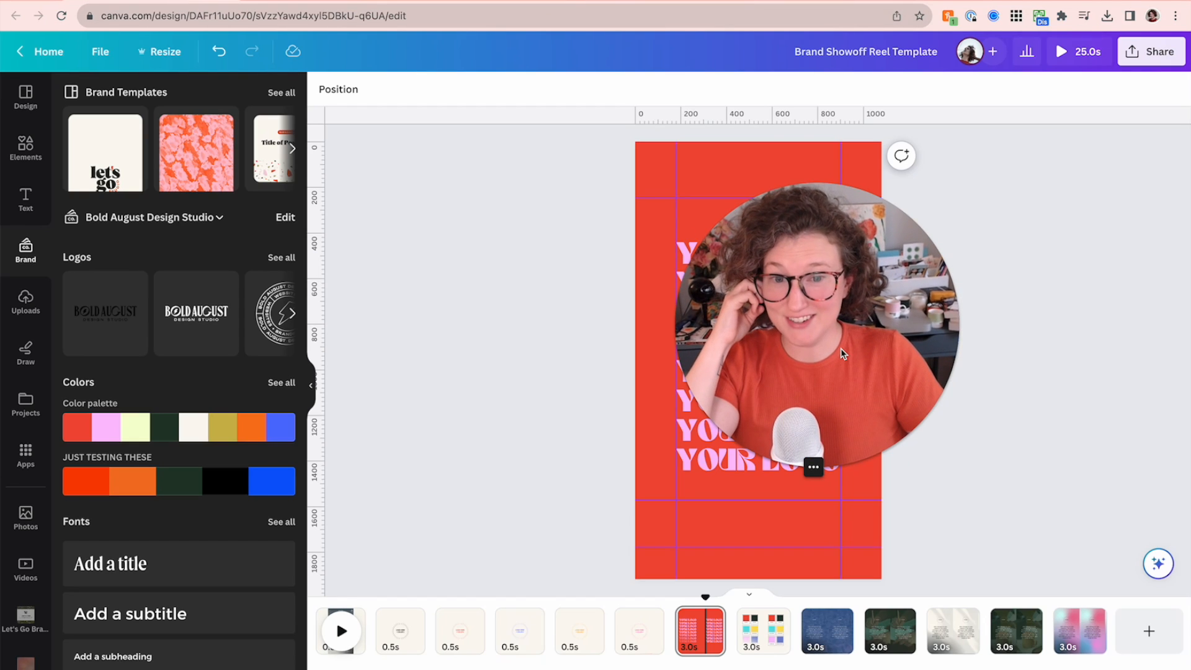
Lower the water background video on the Add a message page to about 34 transparency
left_click_drag(841, 354, 517, 354)
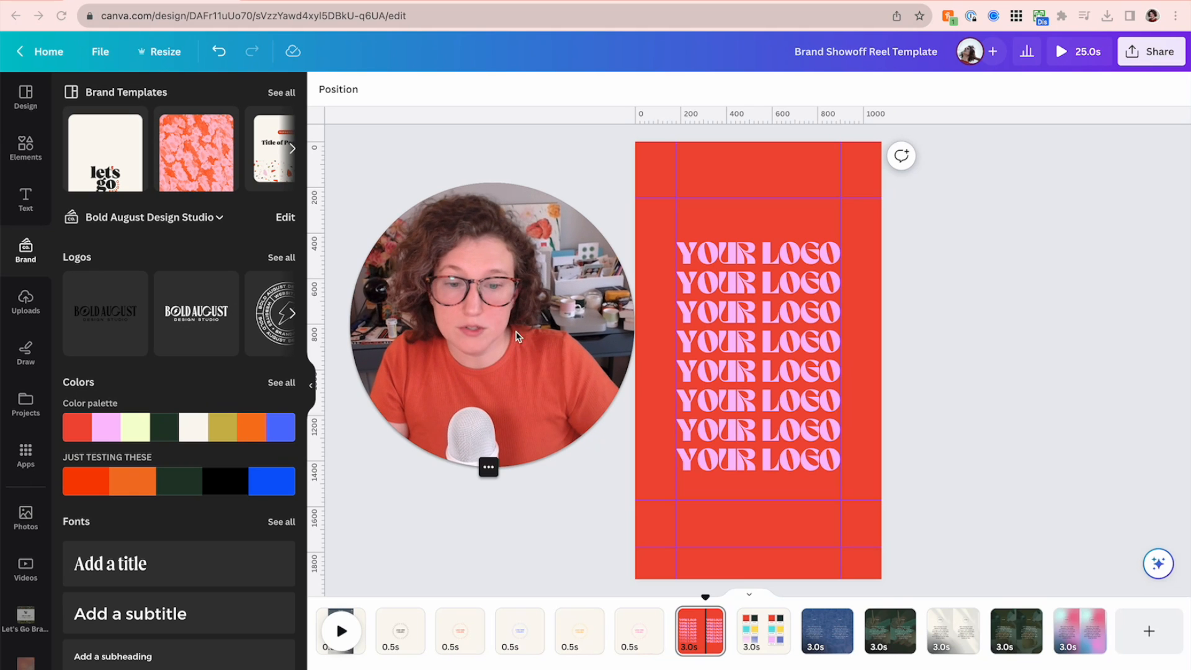
left_click(833, 631)
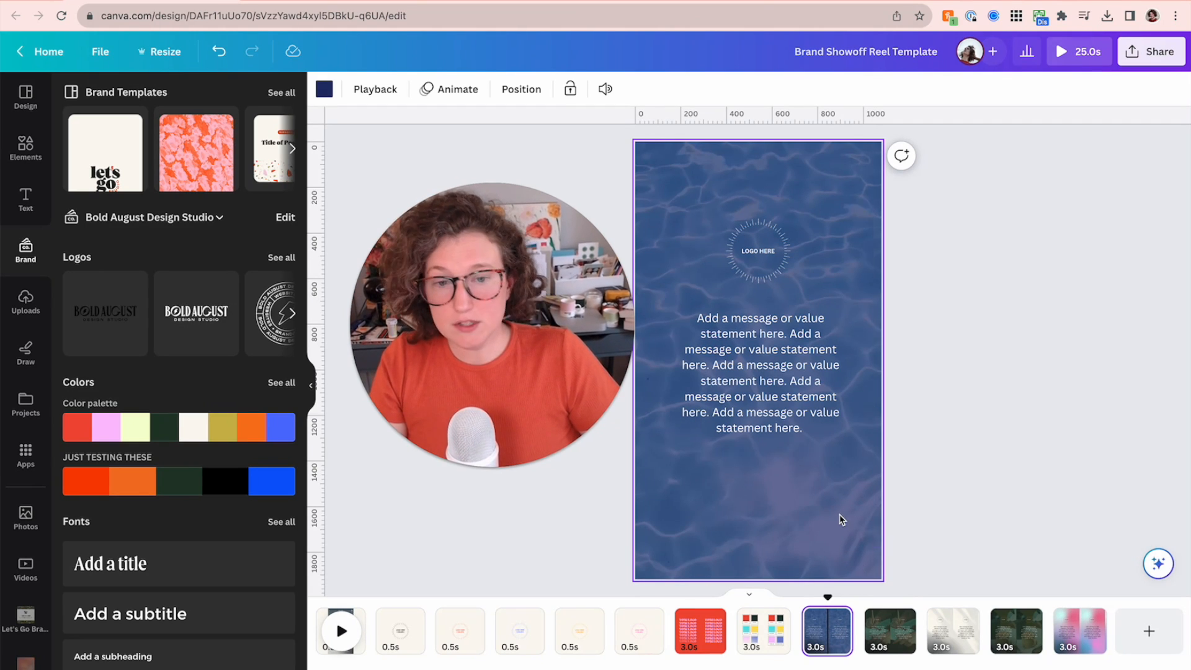
left_click(695, 152)
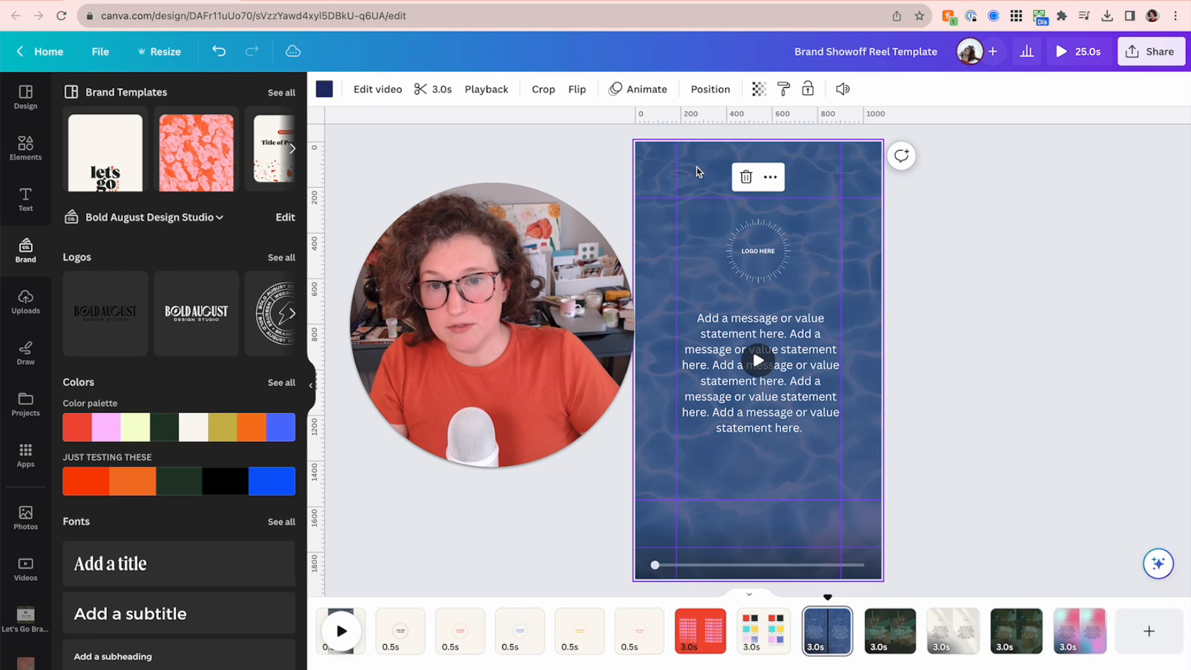
left_click(759, 89)
left_click_drag(646, 146, 758, 147)
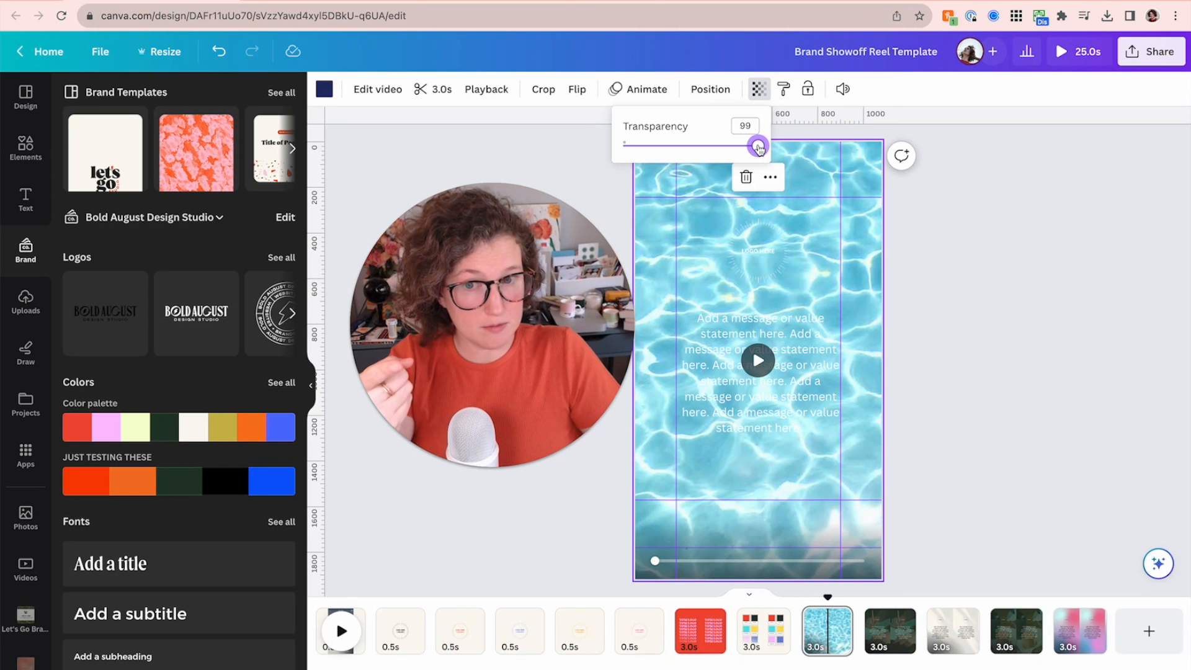
left_click_drag(759, 147, 670, 154)
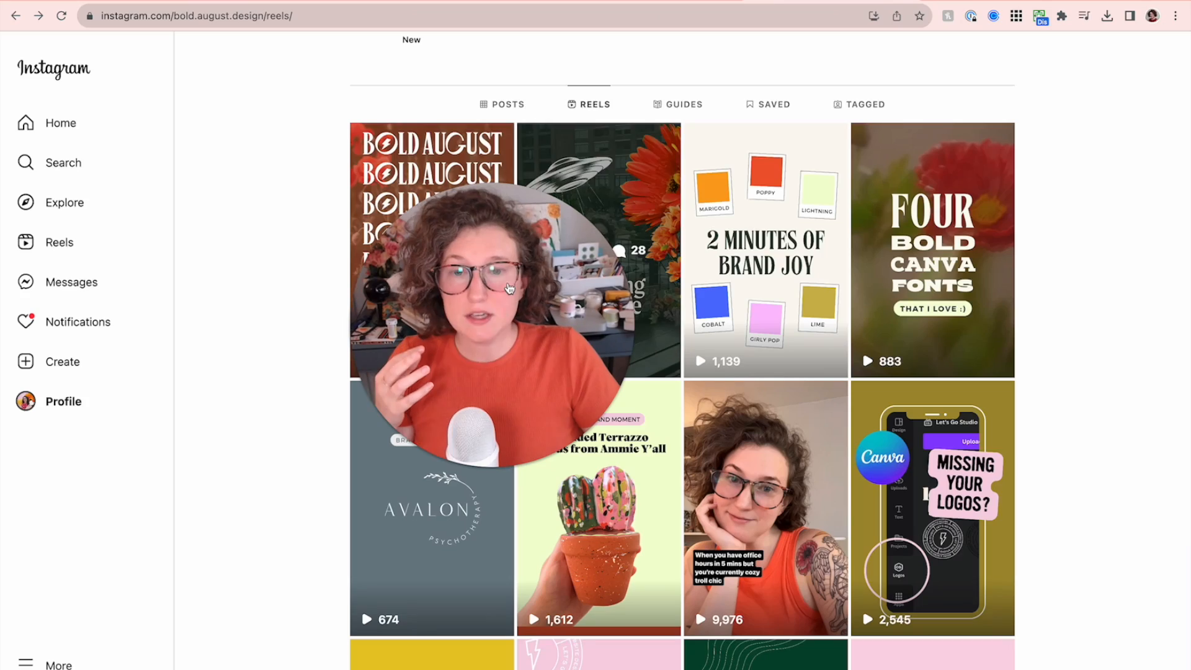
Open the One Thing About Me reel again from the Instagram Reels grid
left_click(512, 288)
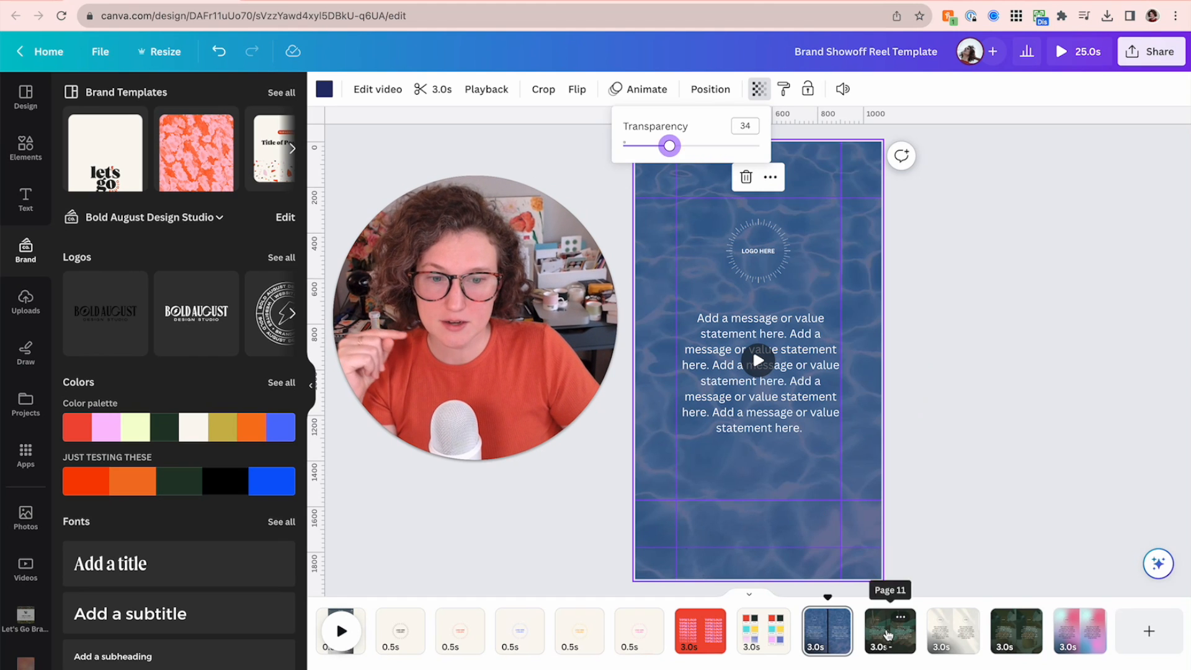
Search Canva's stock video library for water videos from the blue page
left_click(886, 635)
left_click(826, 642)
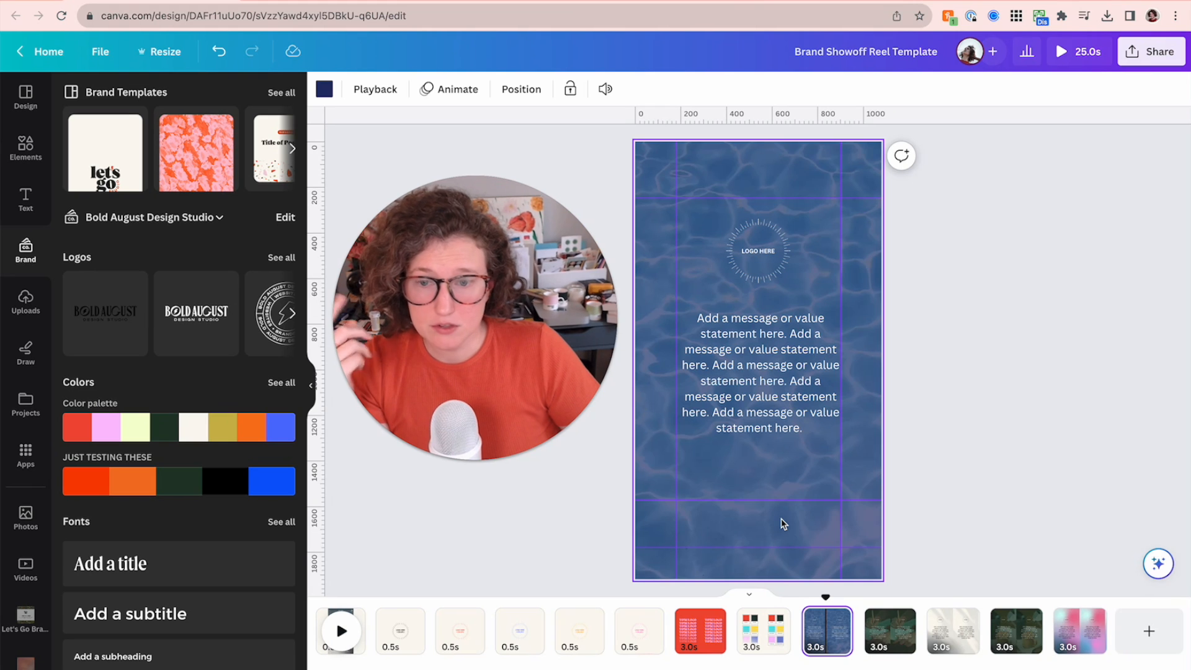
left_click(26, 569)
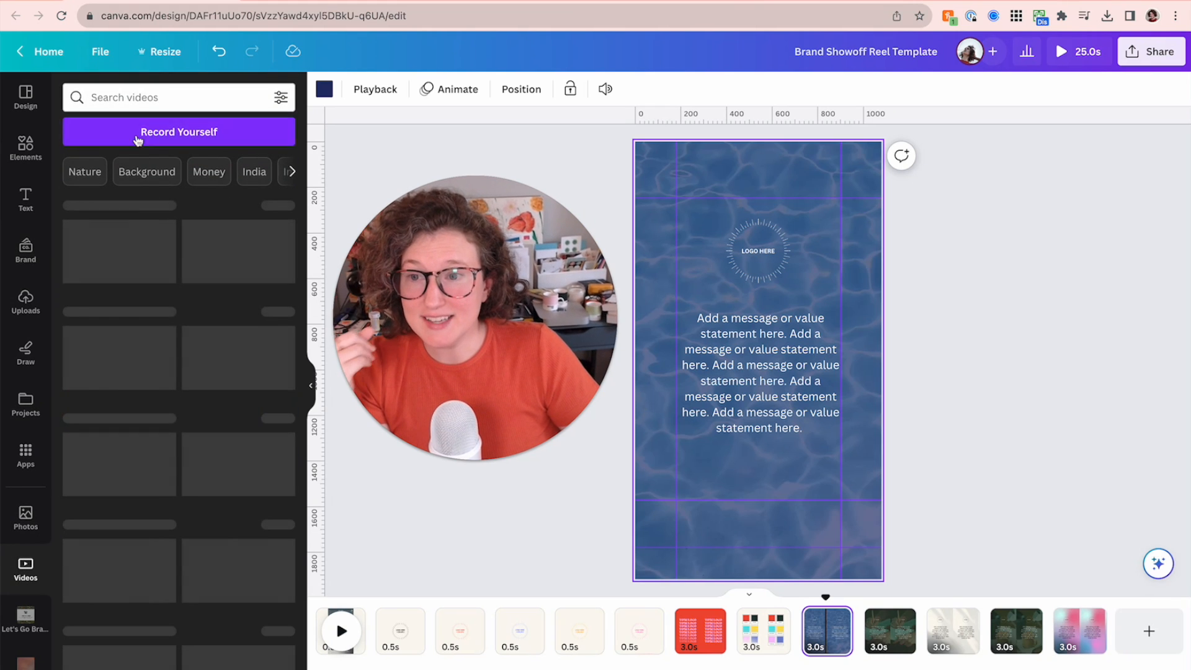
left_click(126, 98)
type("water")
key("Return")
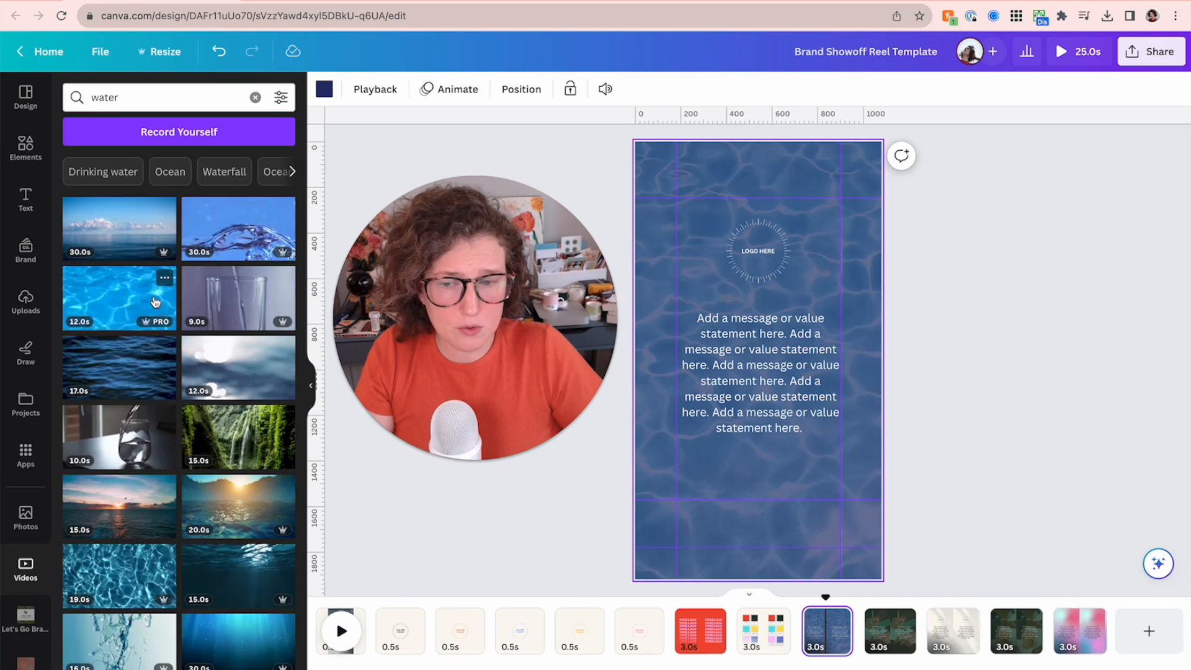
scroll(155, 302, "down", 2)
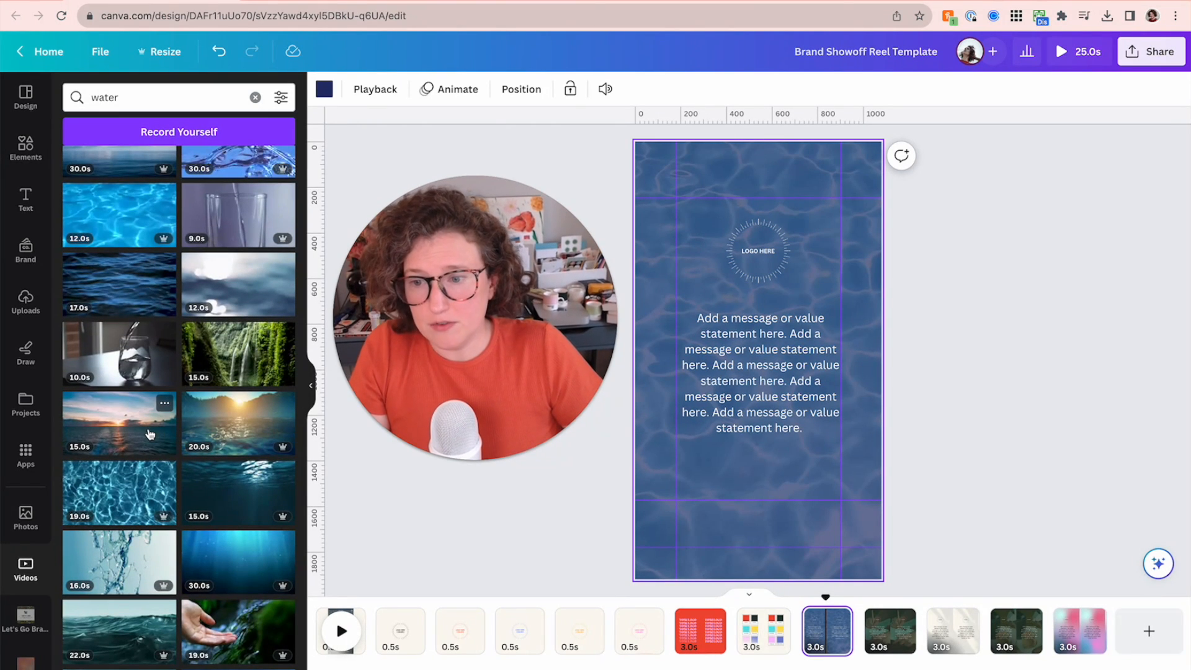
scroll(159, 433, "down", 3)
scroll(186, 434, "down", 2)
scroll(203, 435, "down", 1)
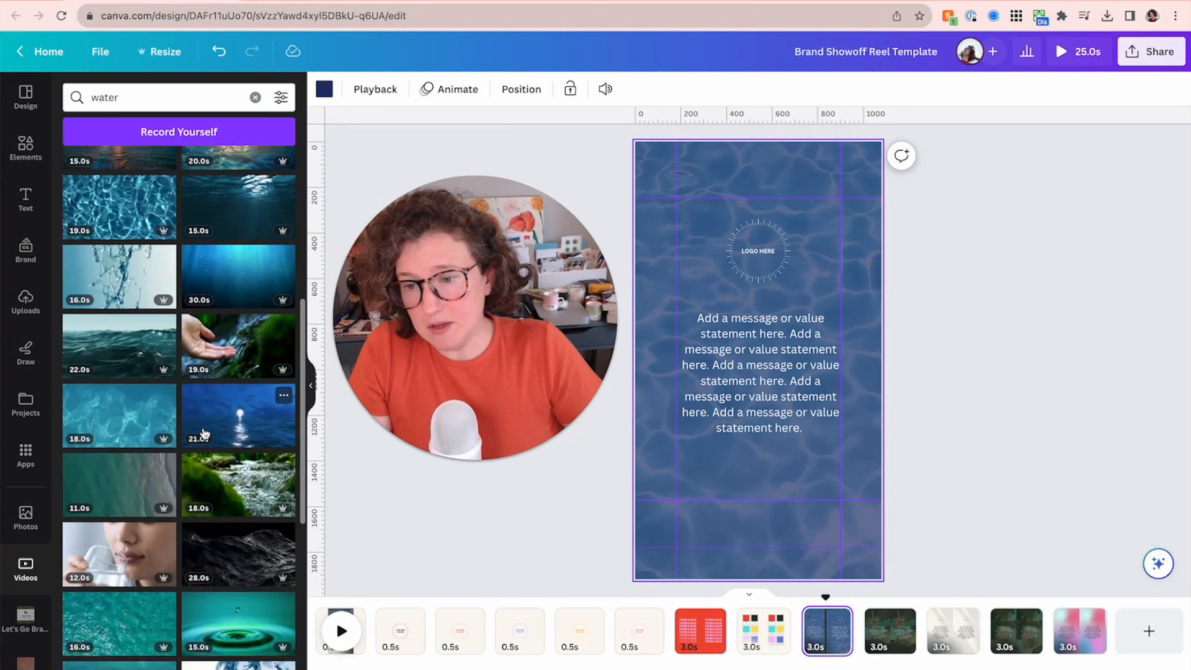
scroll(203, 433, "down", 2)
scroll(203, 434, "down", 1)
scroll(203, 434, "down", 2)
scroll(203, 434, "down", 2)
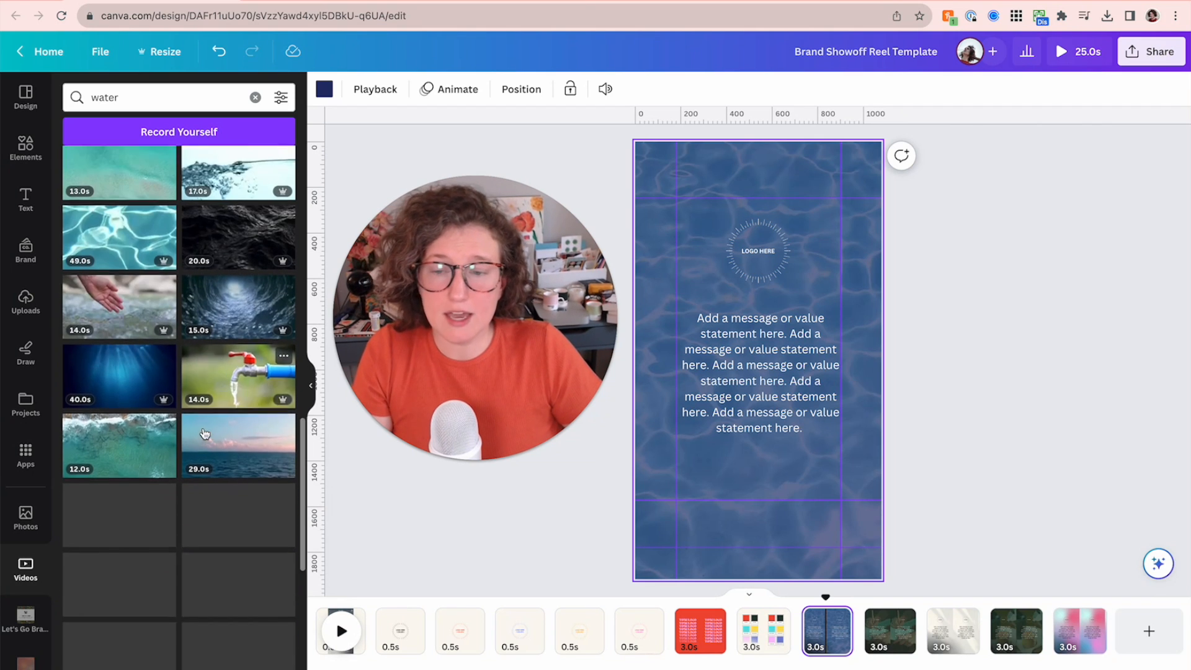
scroll(203, 434, "down", 1)
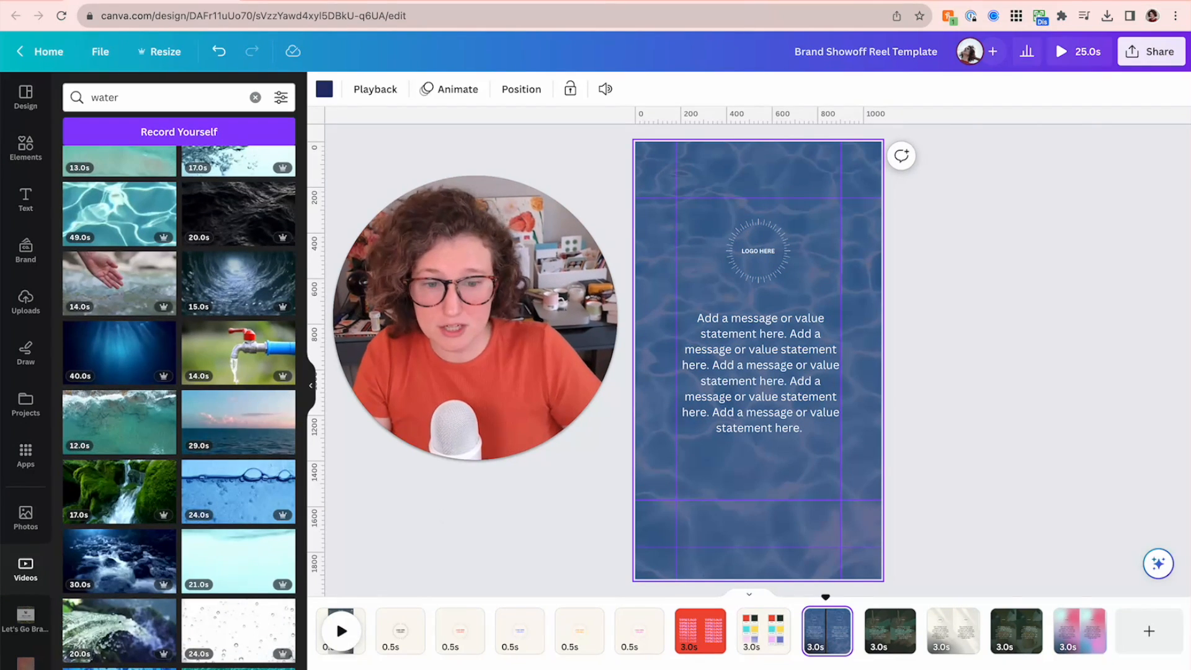
Switch to green page 11 and play its hands-writing background video
left_click(887, 638)
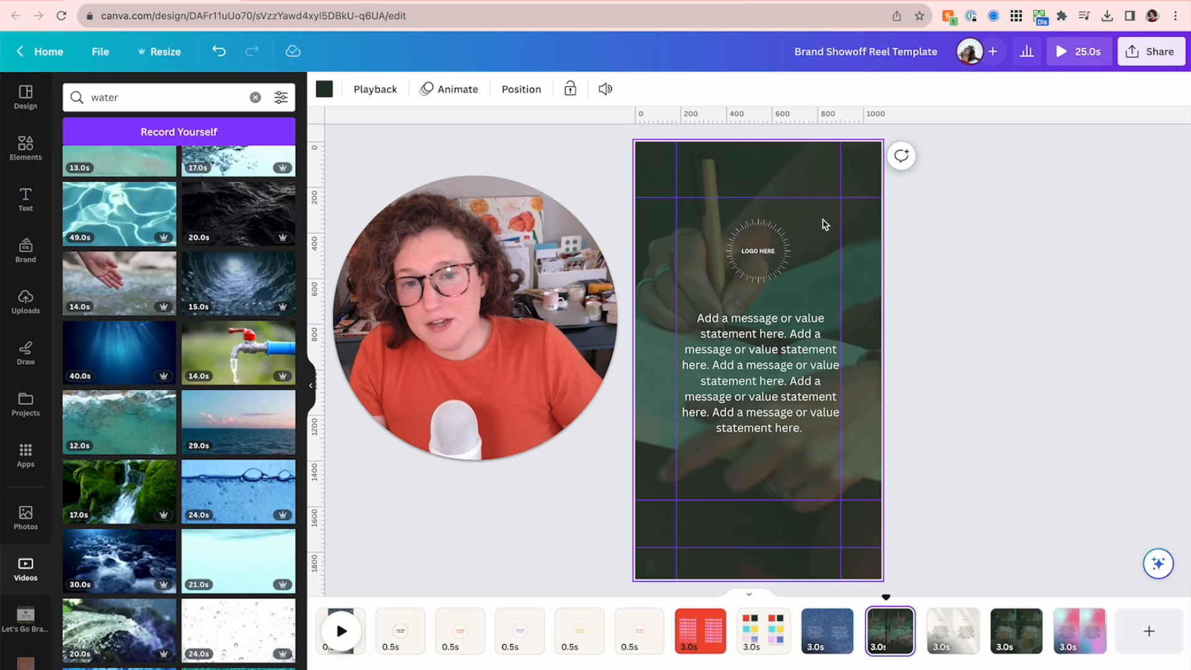
left_click(695, 296)
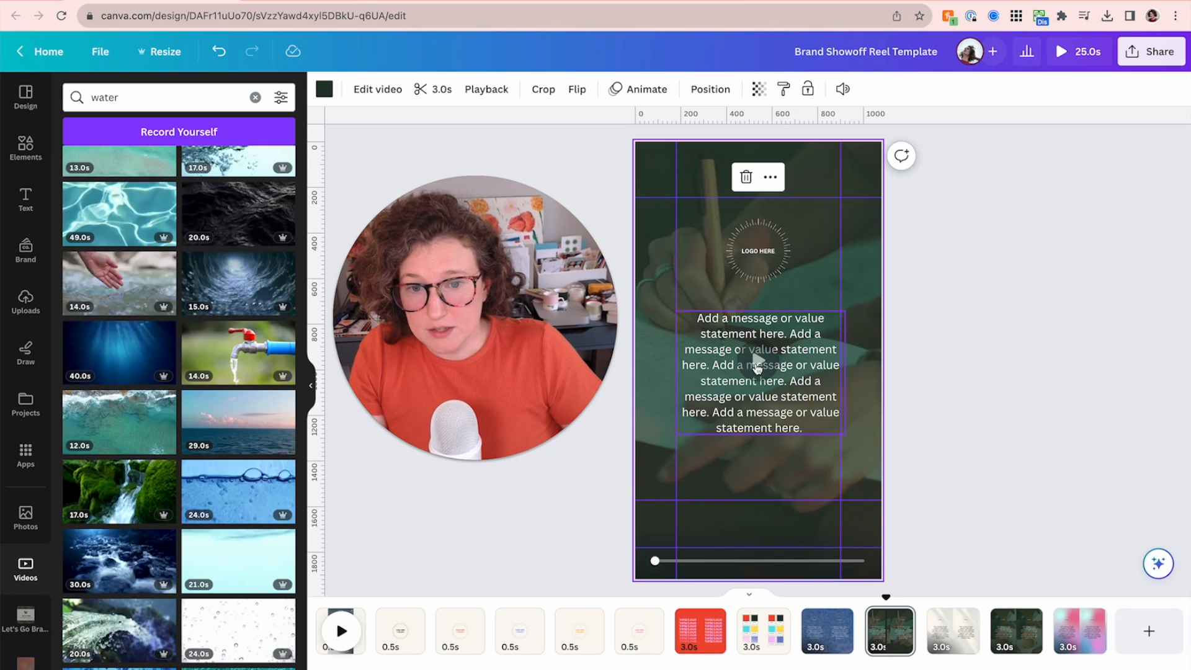
left_click(758, 364)
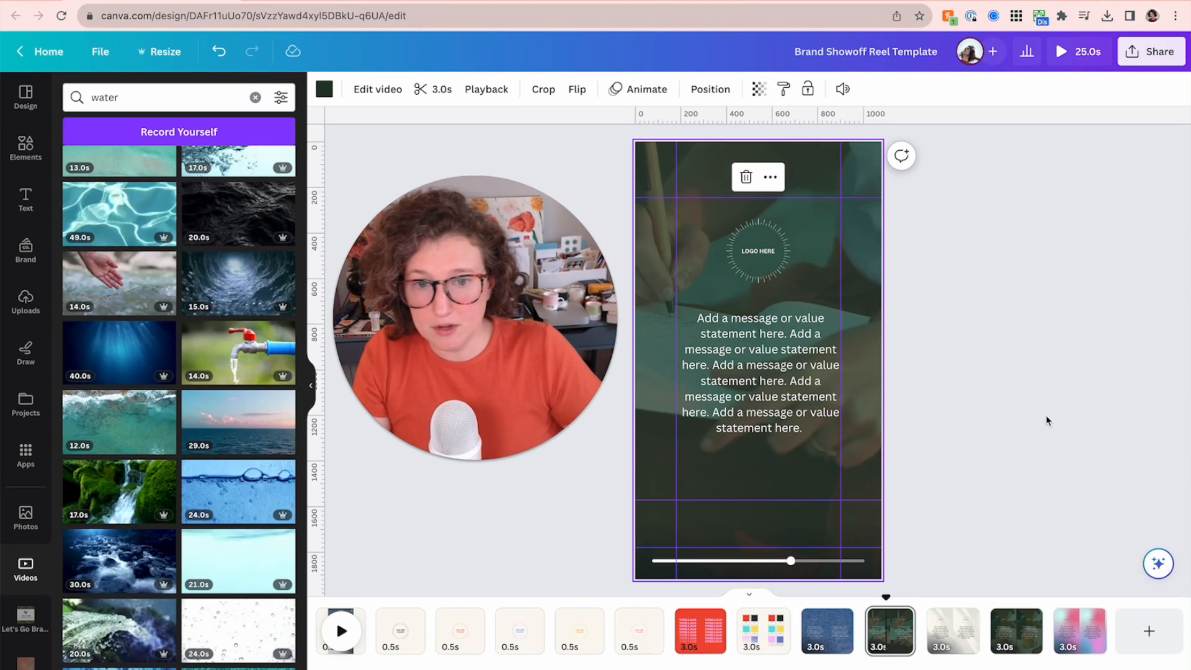
Search Videos for 'shadows' and set a leaf-shadow clip as page 12's background
left_click(950, 637)
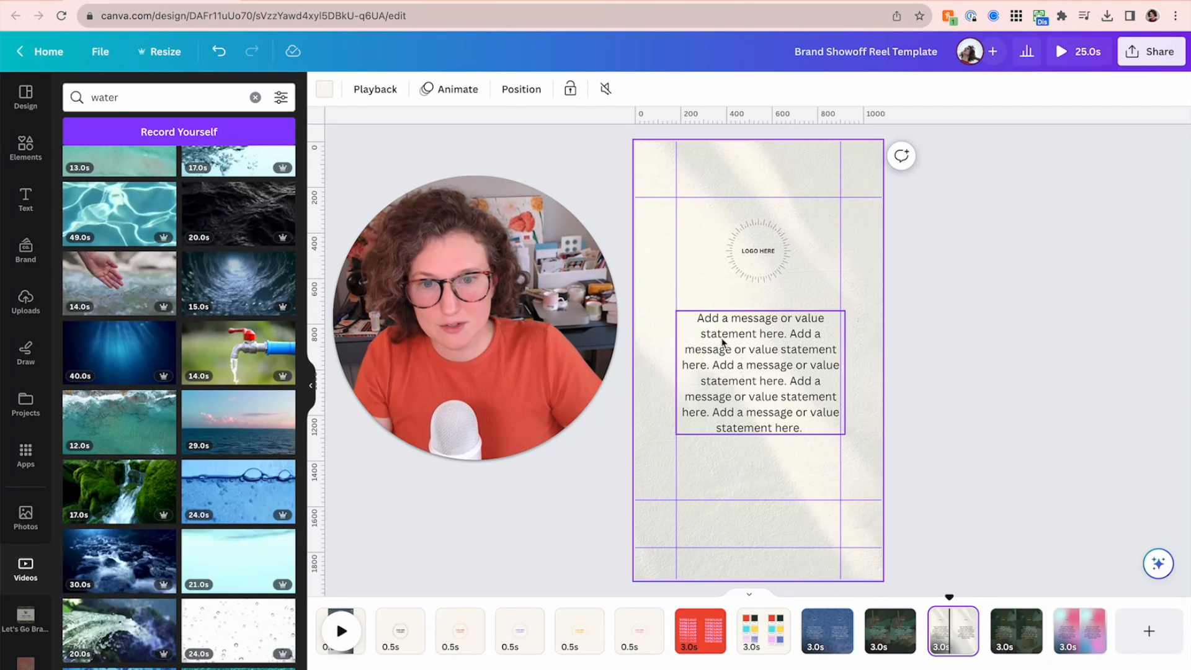
left_click(686, 296)
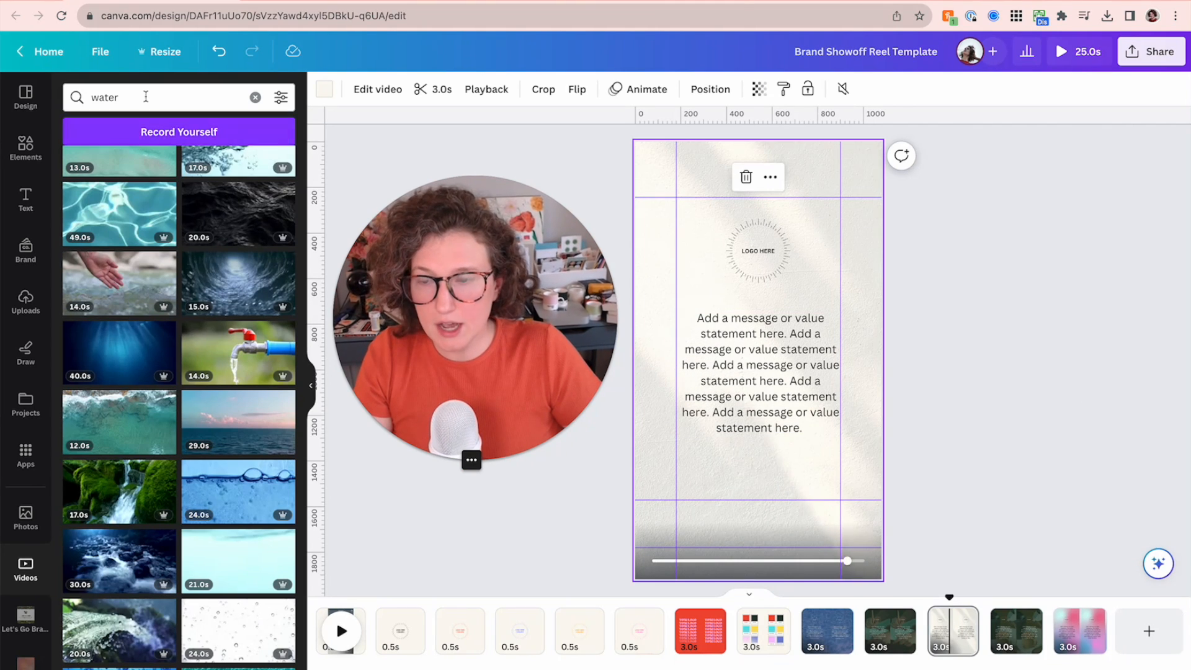
double_click(104, 96)
type("shadow")
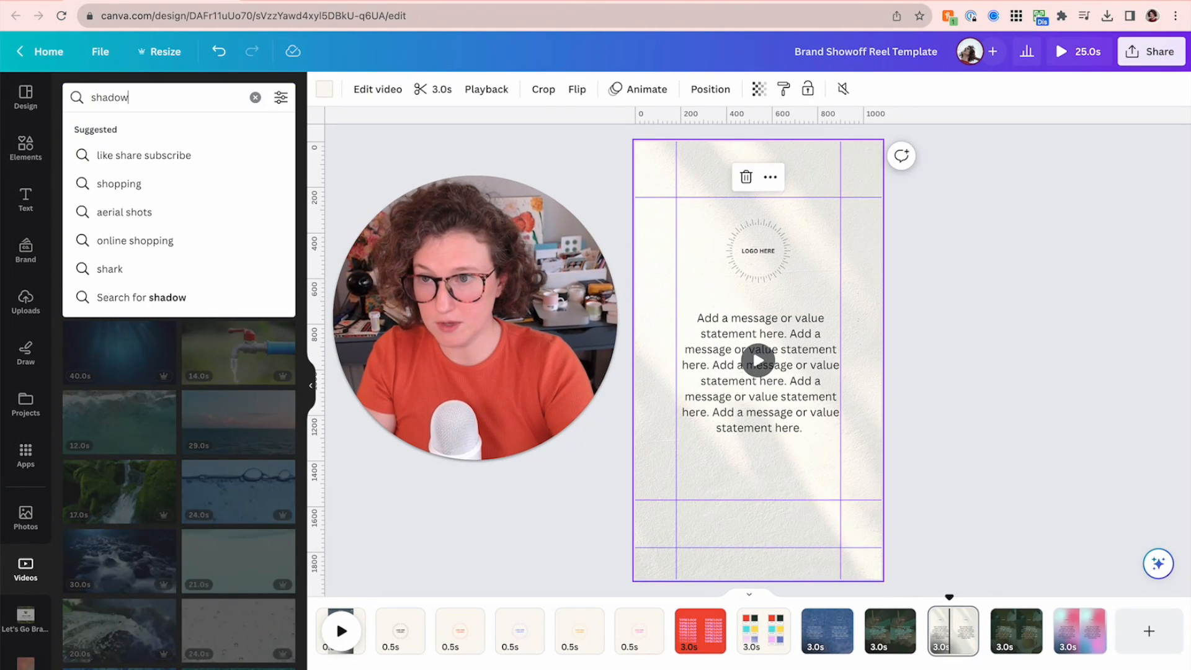
type("s")
key("Return")
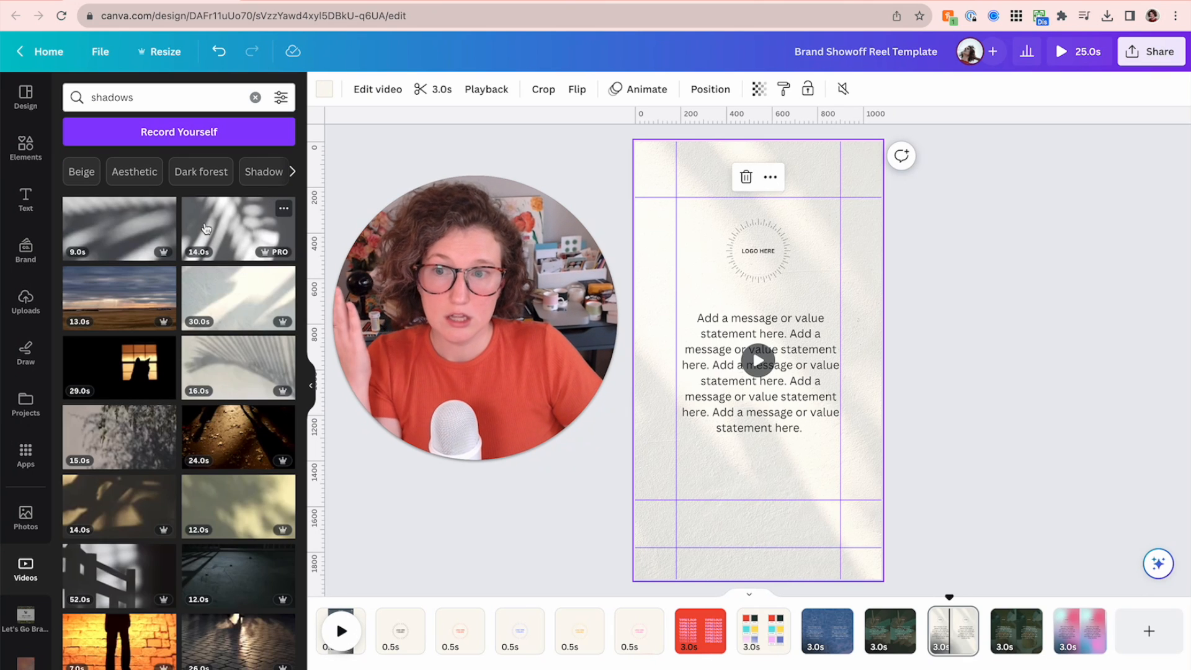
mouse_move(238, 228)
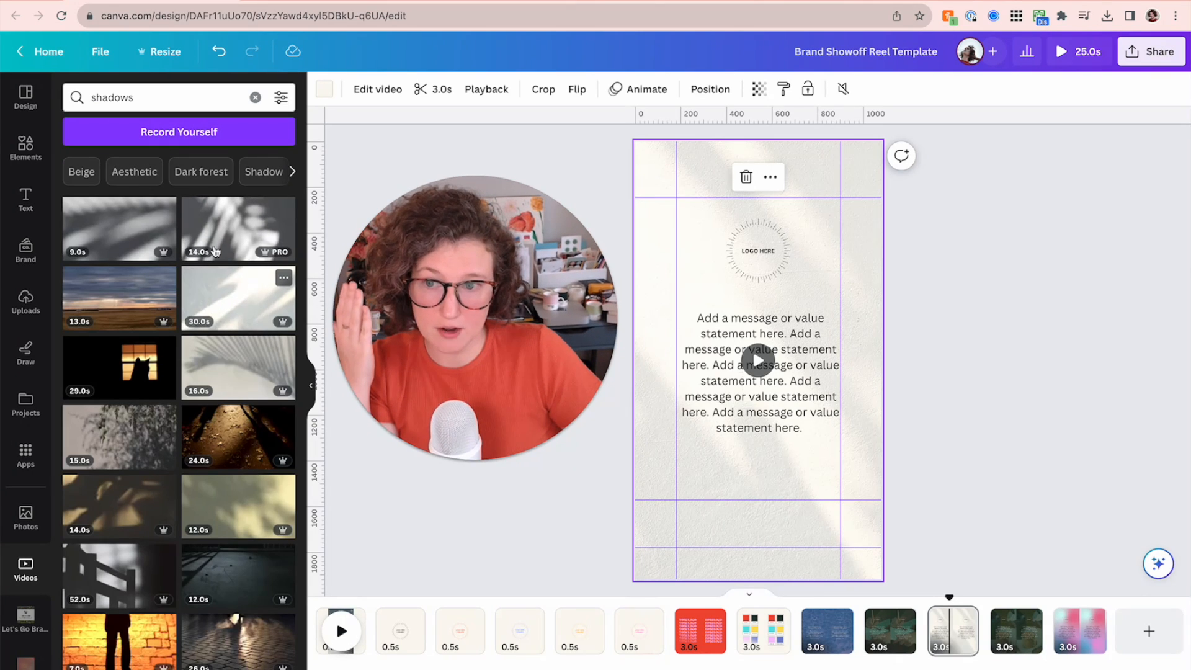
left_click(213, 251)
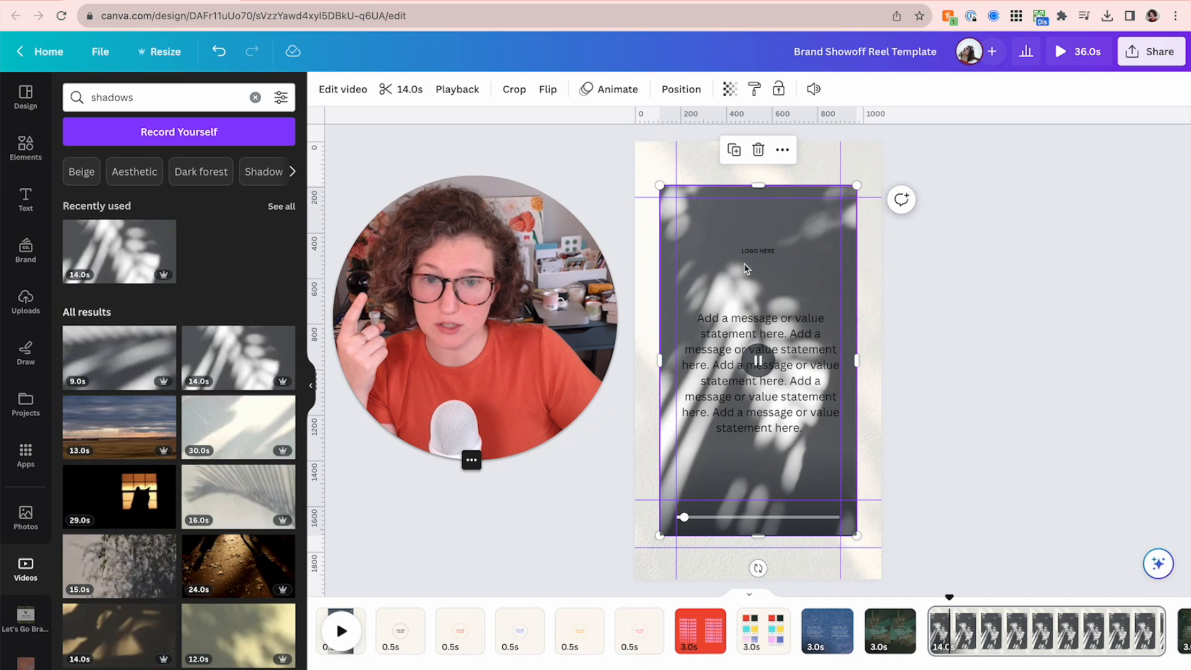
right_click(716, 287)
left_click(775, 647)
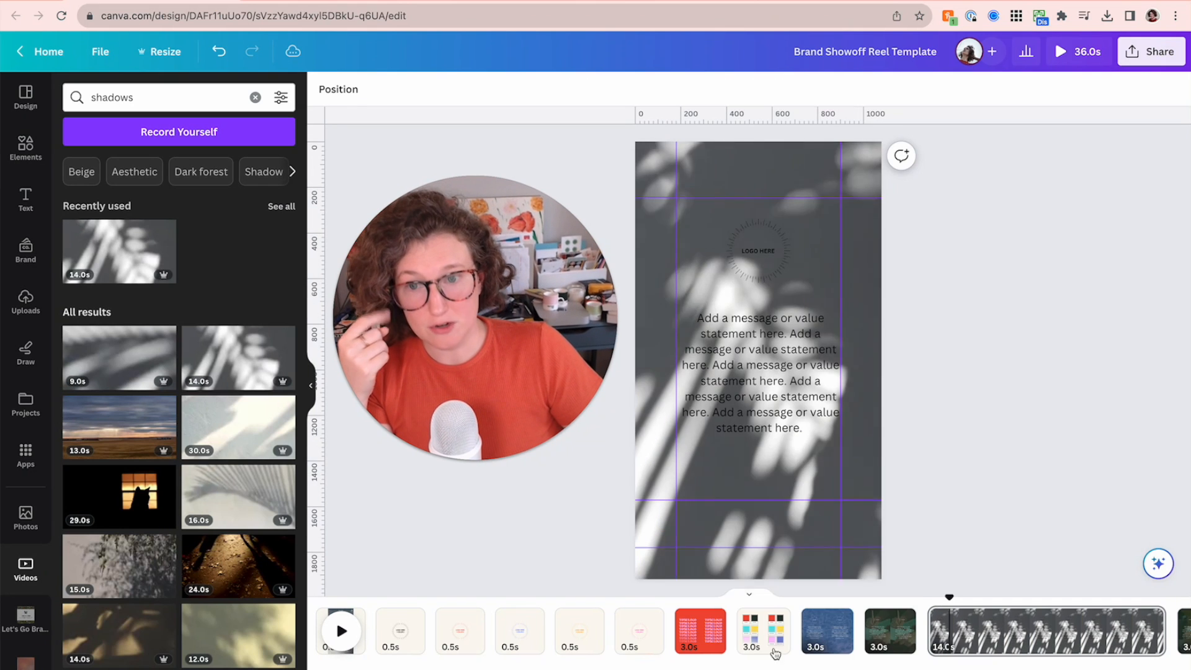
Fade the shadow background video to about 20 transparency and deselect it
left_click(693, 180)
left_click(761, 89)
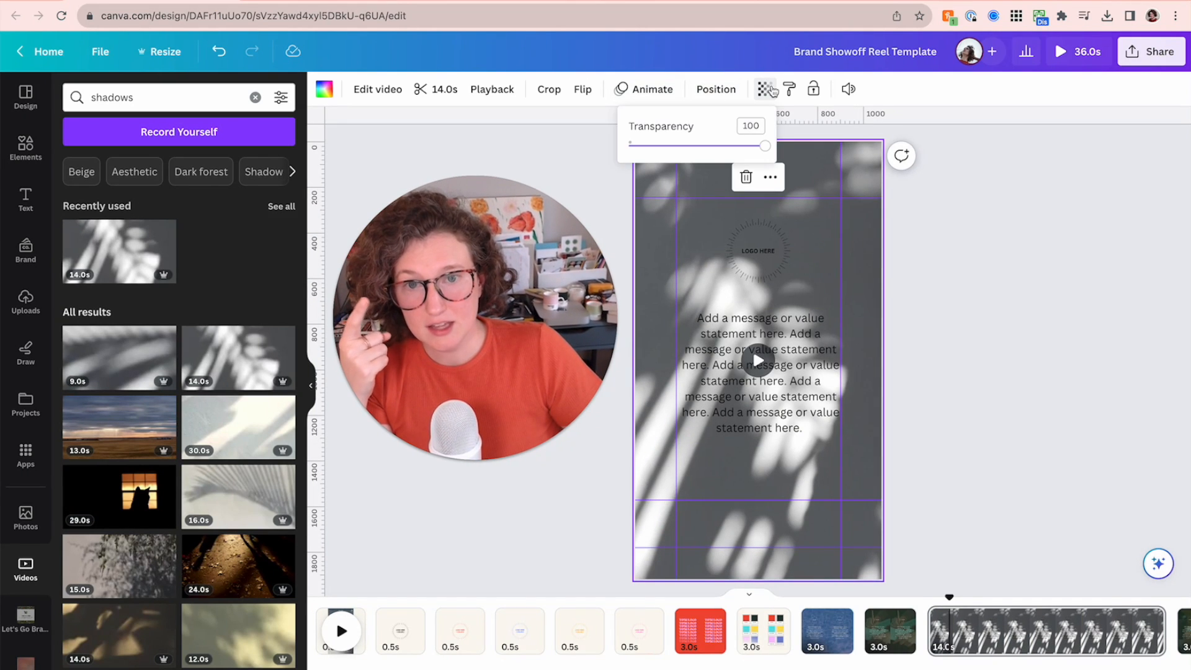
left_click_drag(768, 147, 657, 147)
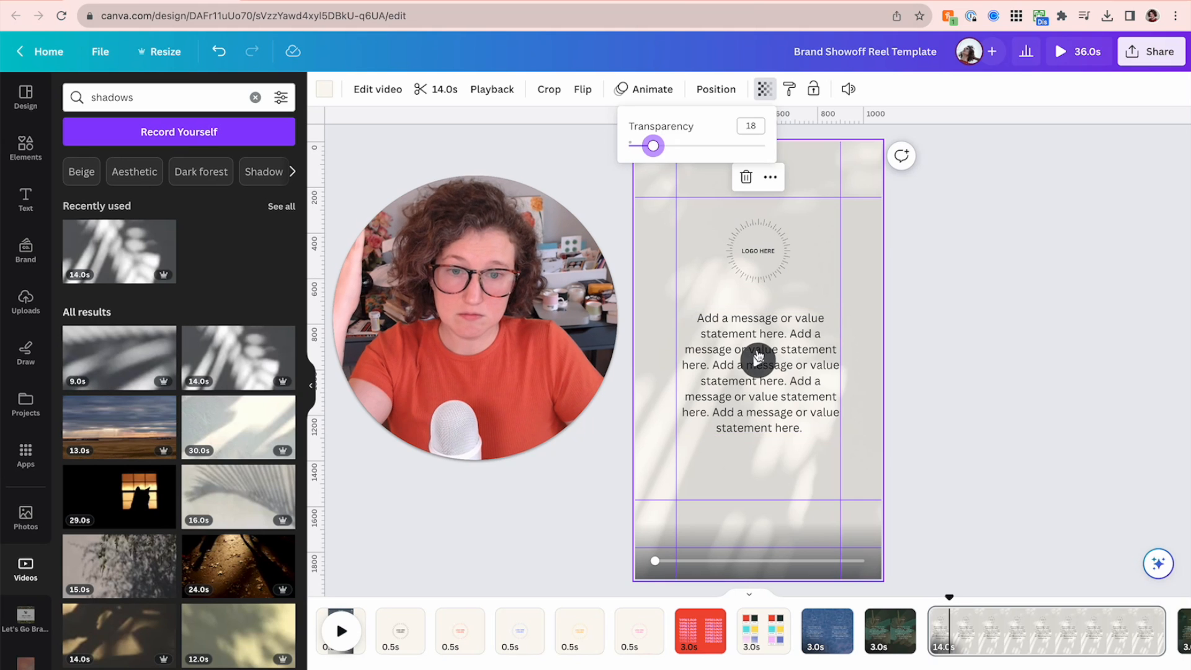
left_click(954, 355)
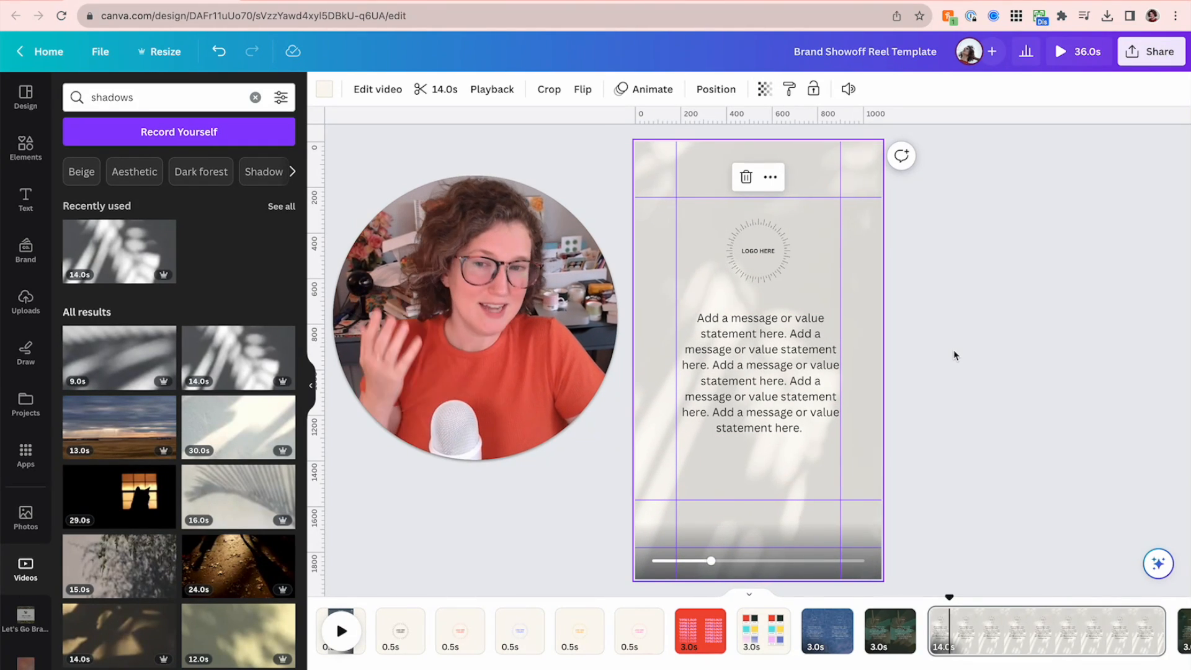
left_click(954, 355)
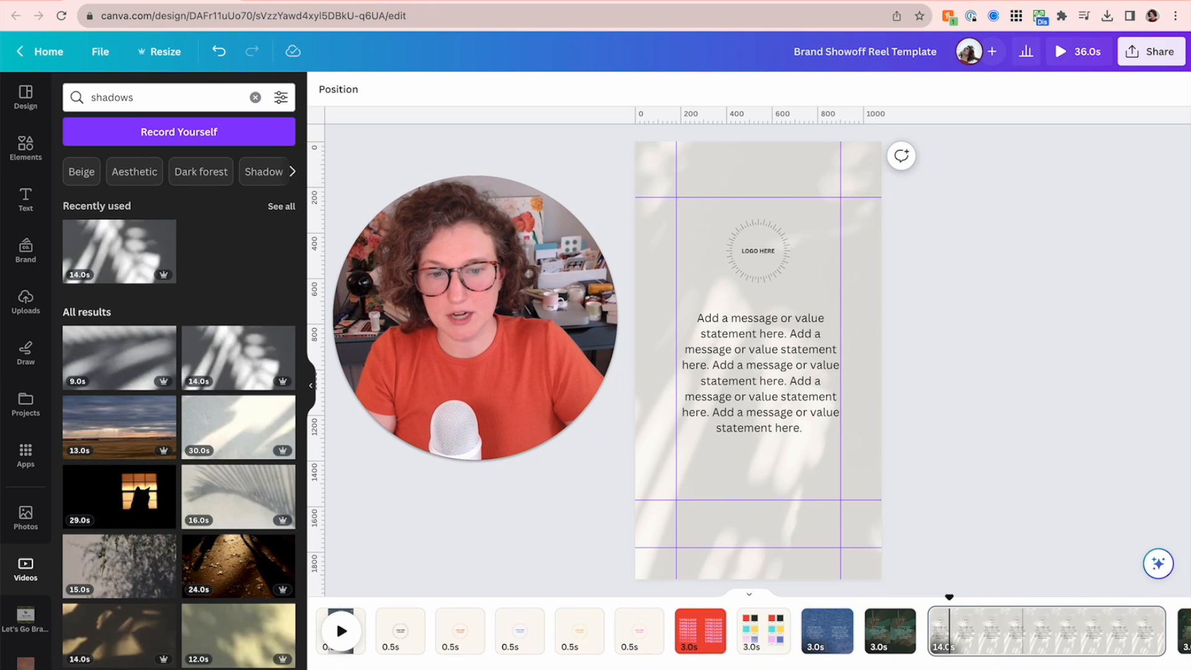
scroll(1023, 628, "right", 2)
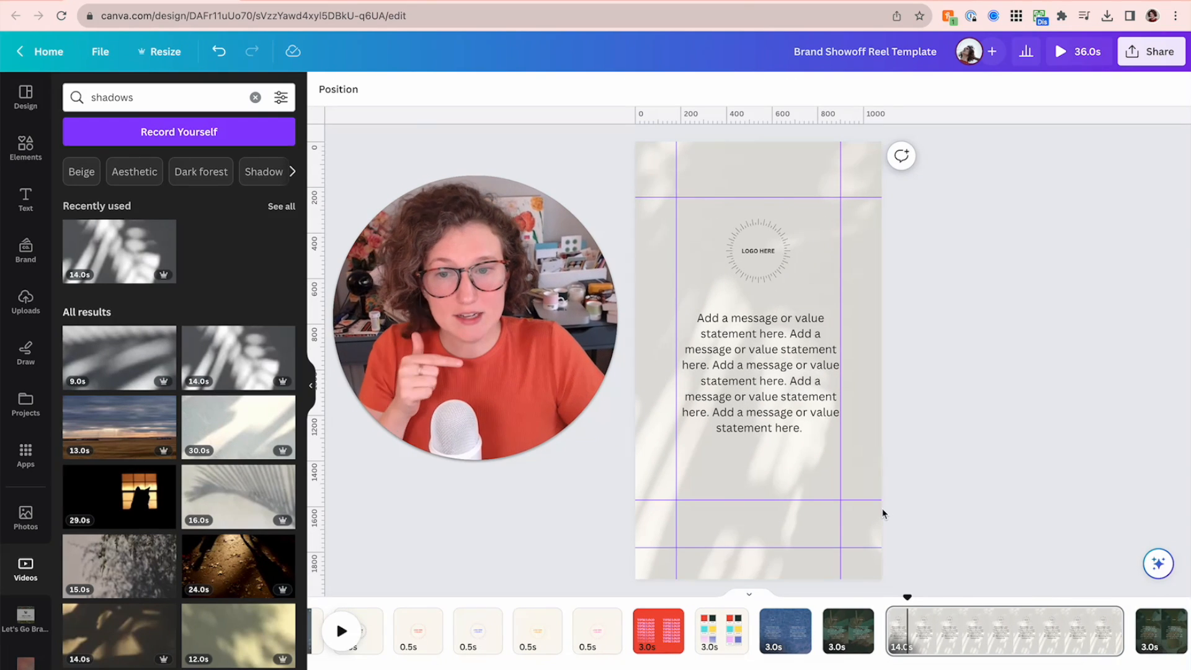
mouse_move(1047, 632)
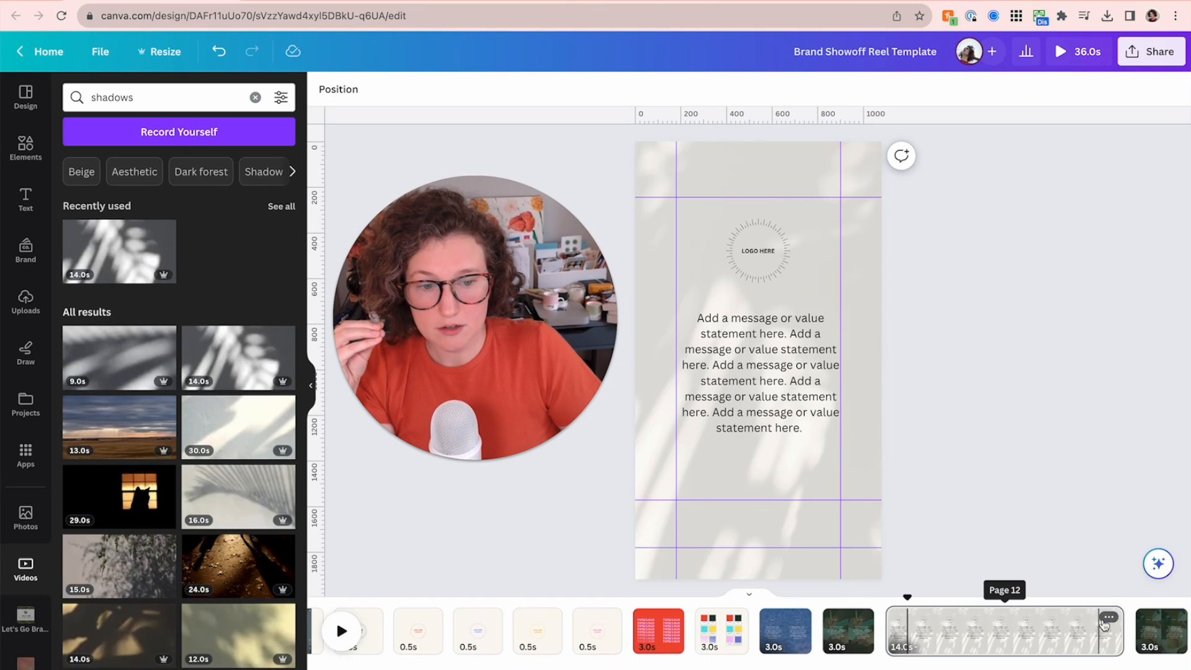
mouse_move(1005, 631)
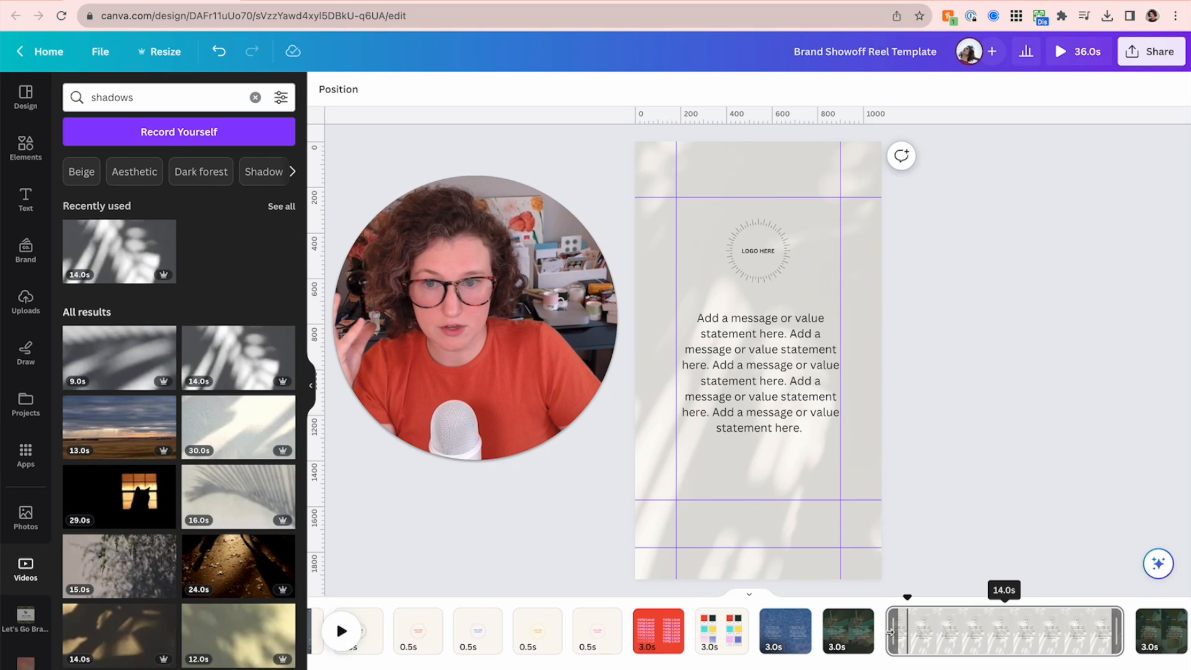
Trim page 12's shadow clip in the timeline from 14 to about 5 seconds
left_click_drag(1095, 630, 920, 622)
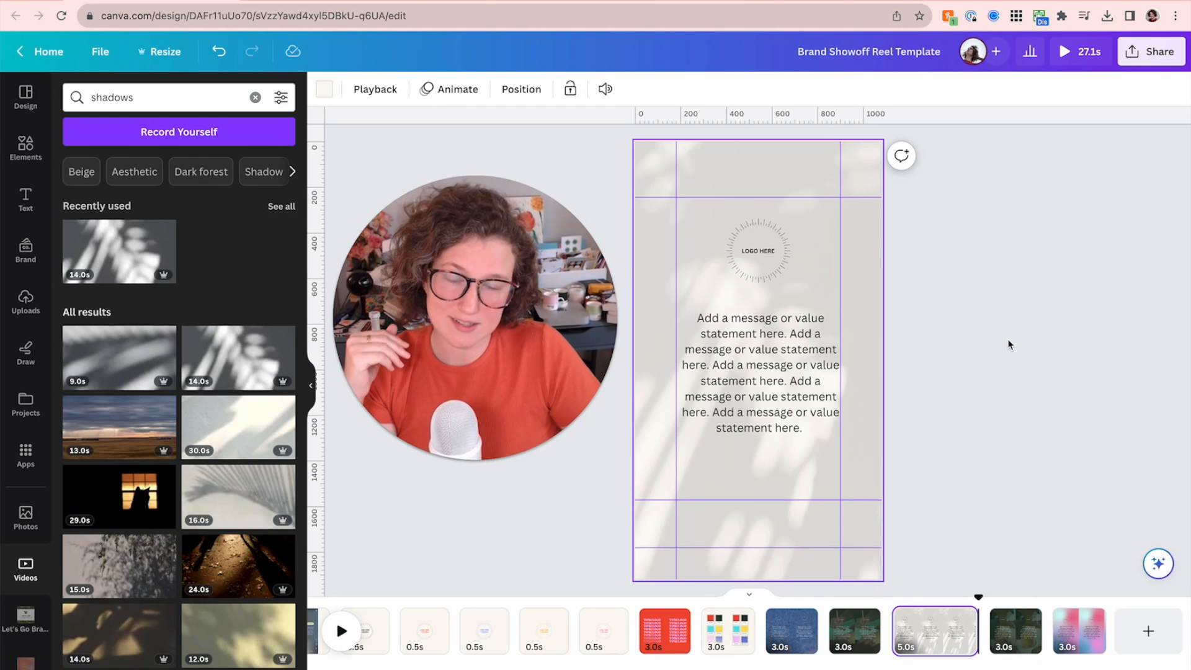
Go to the pink-and-blue gradient page and search Videos for 'pink gradient'
left_click(1025, 641)
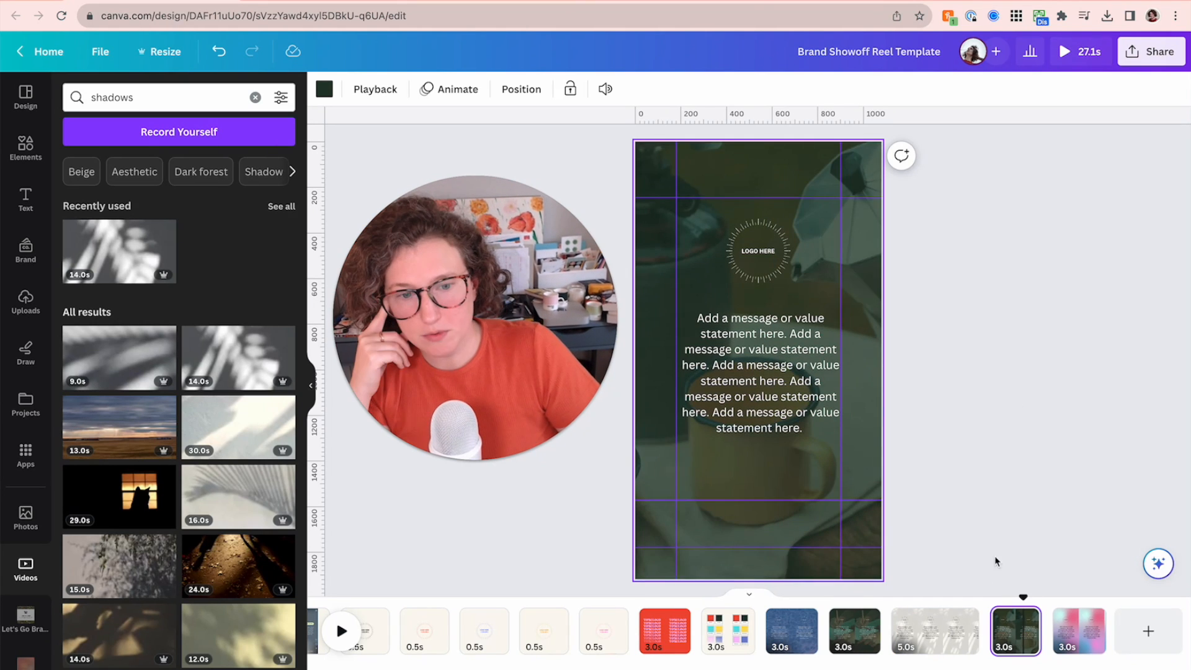
left_click(1077, 642)
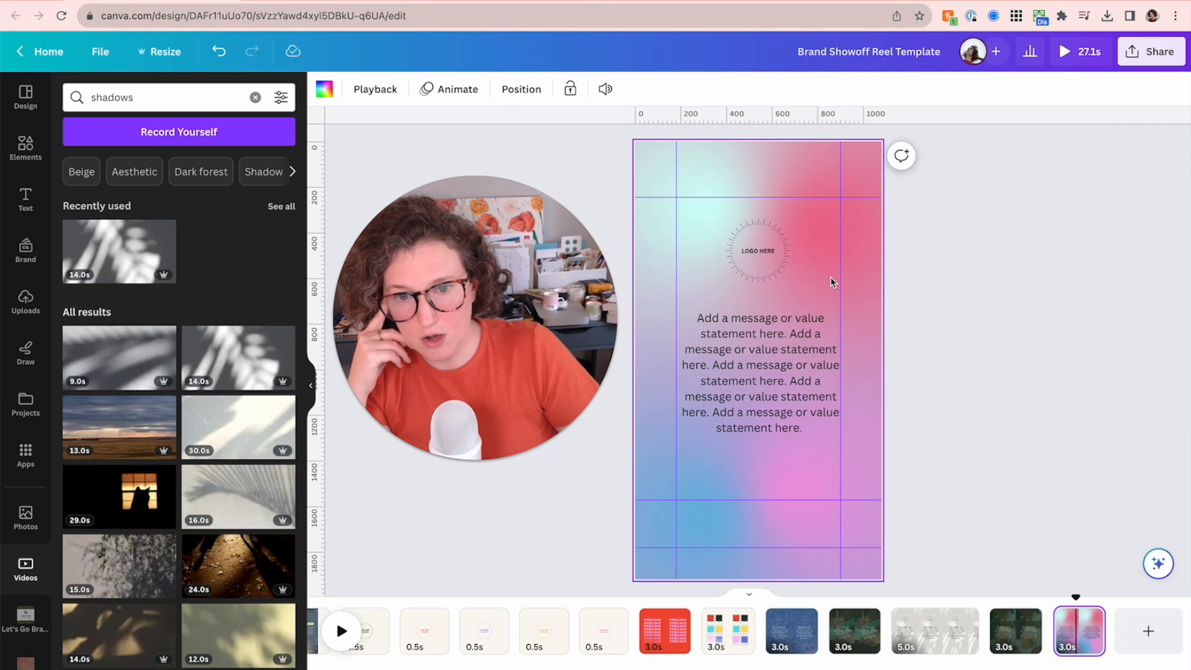
left_click(825, 282)
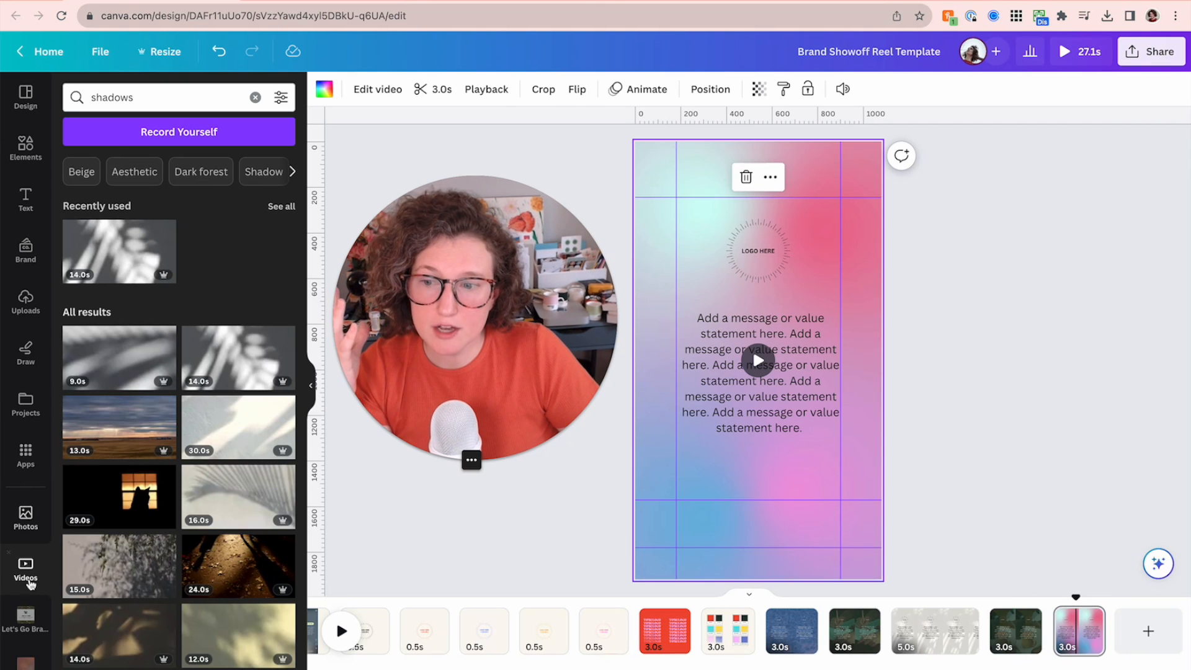
double_click(112, 96)
type("pi")
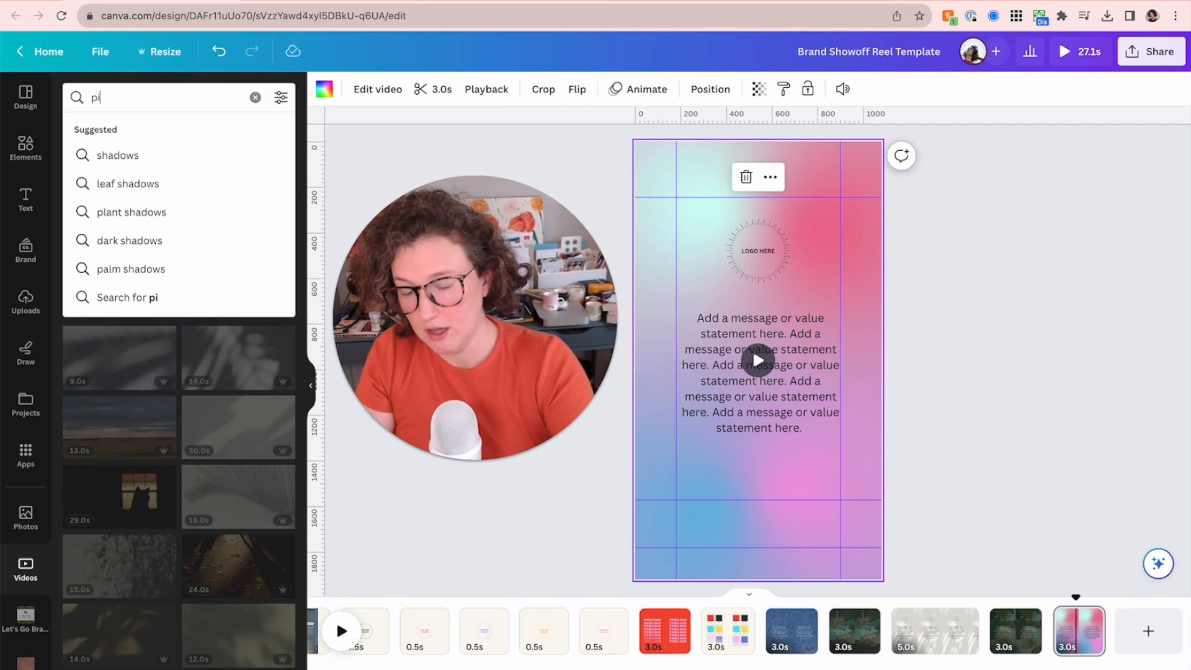
type("nk gra")
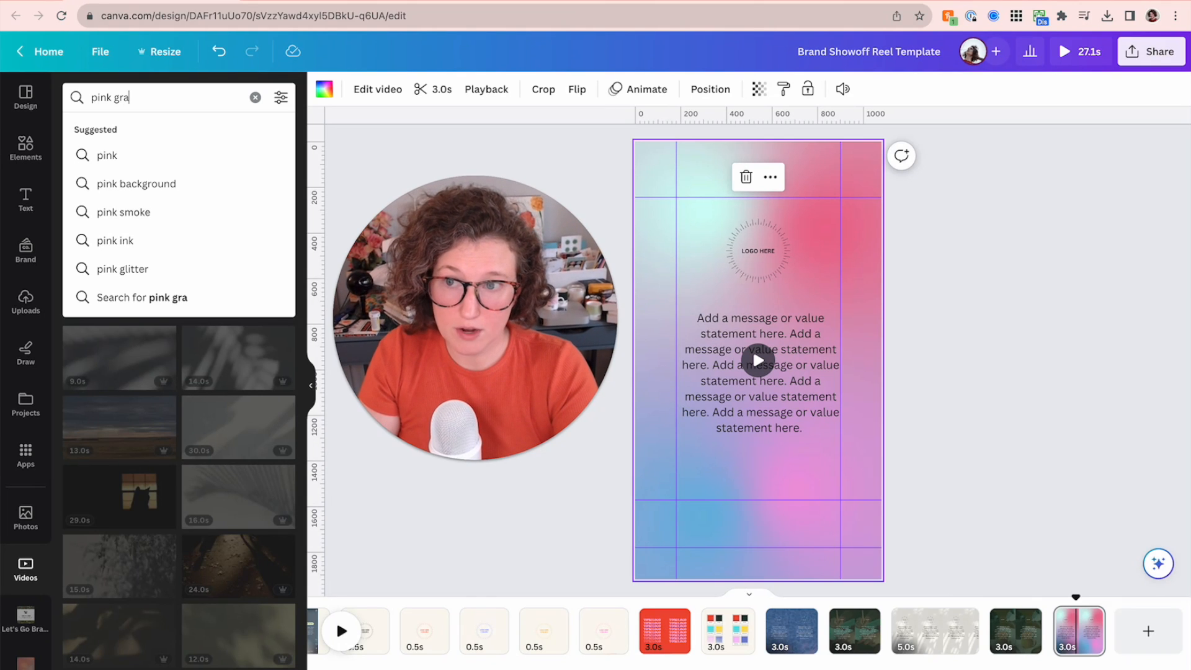
type("dient")
key("Return")
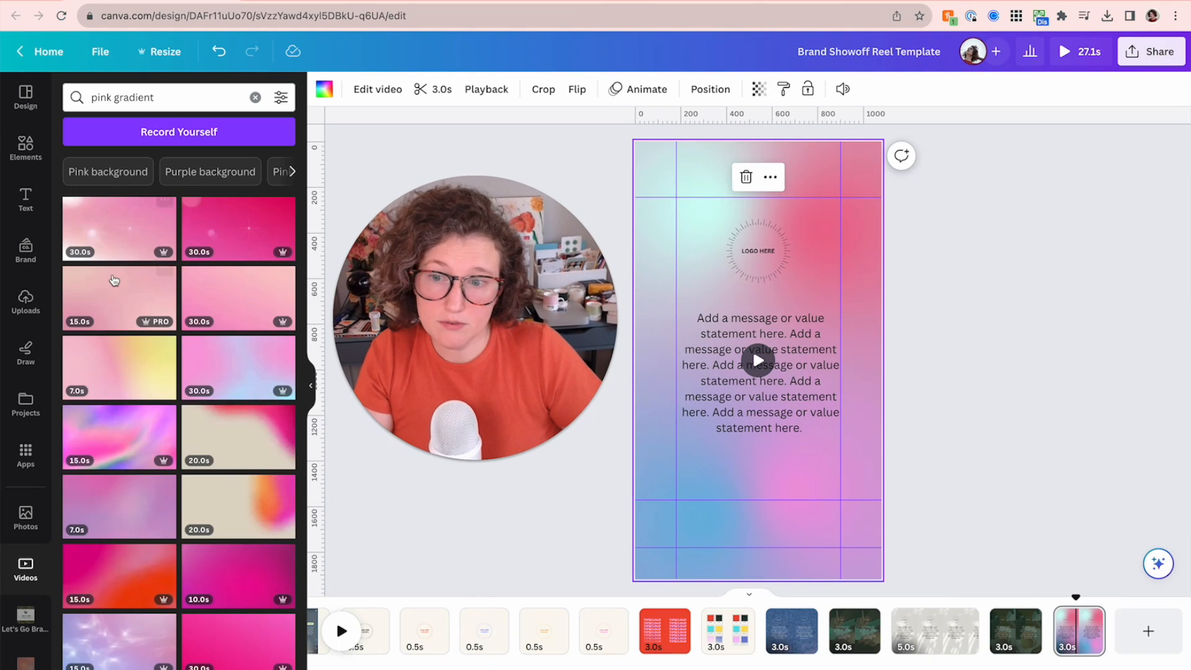
mouse_move(239, 507)
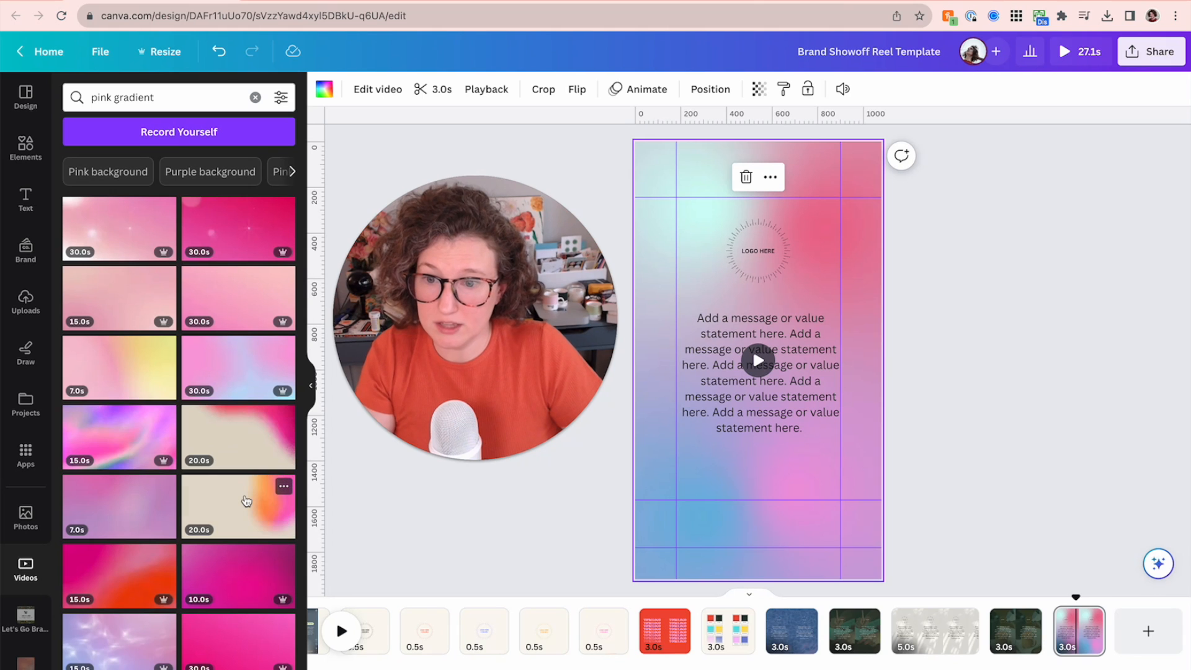
Try a beige-orange gradient clip on the page, then delete it
left_click(246, 501)
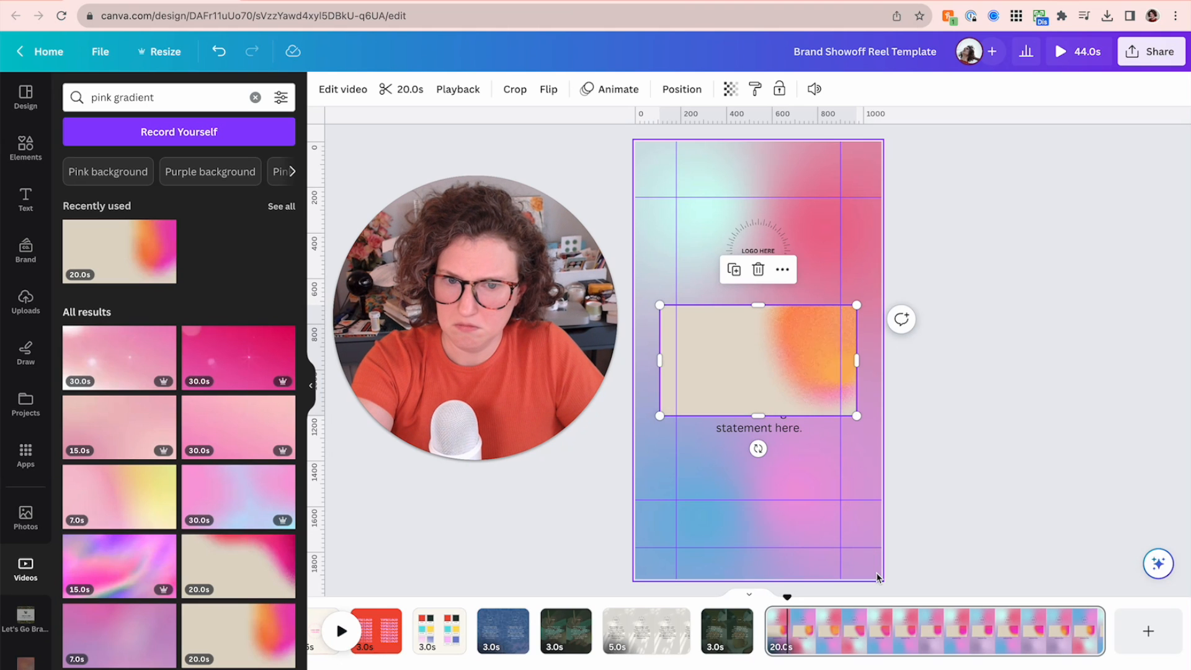
key("Delete")
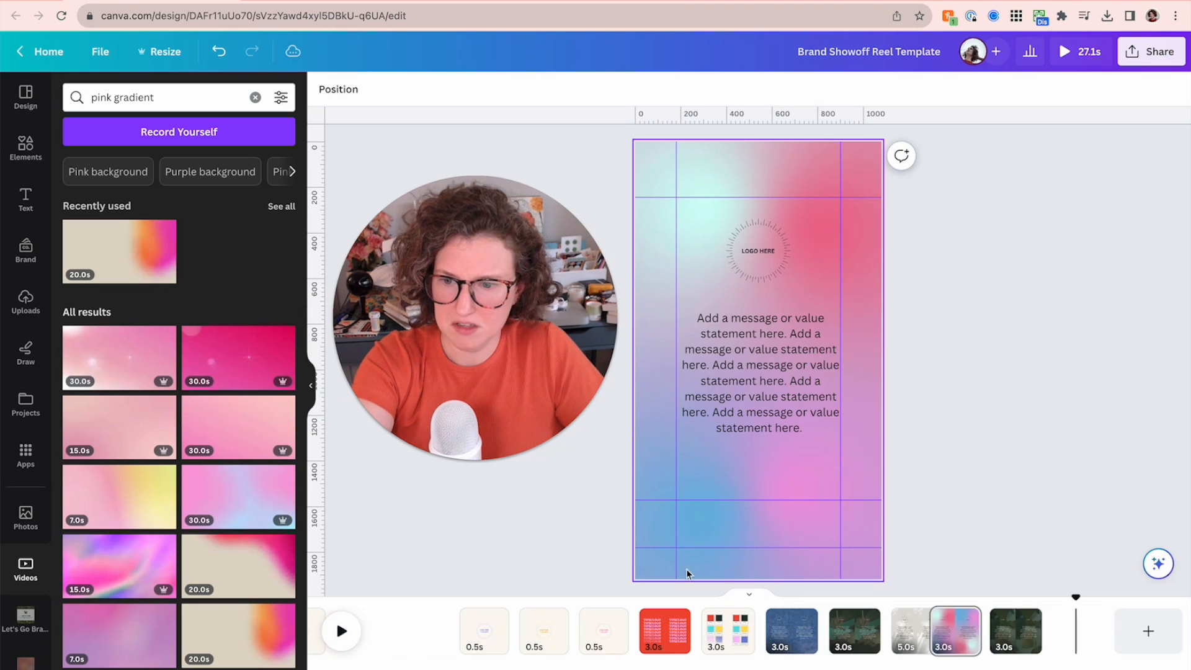
scroll(142, 433, "down", 4)
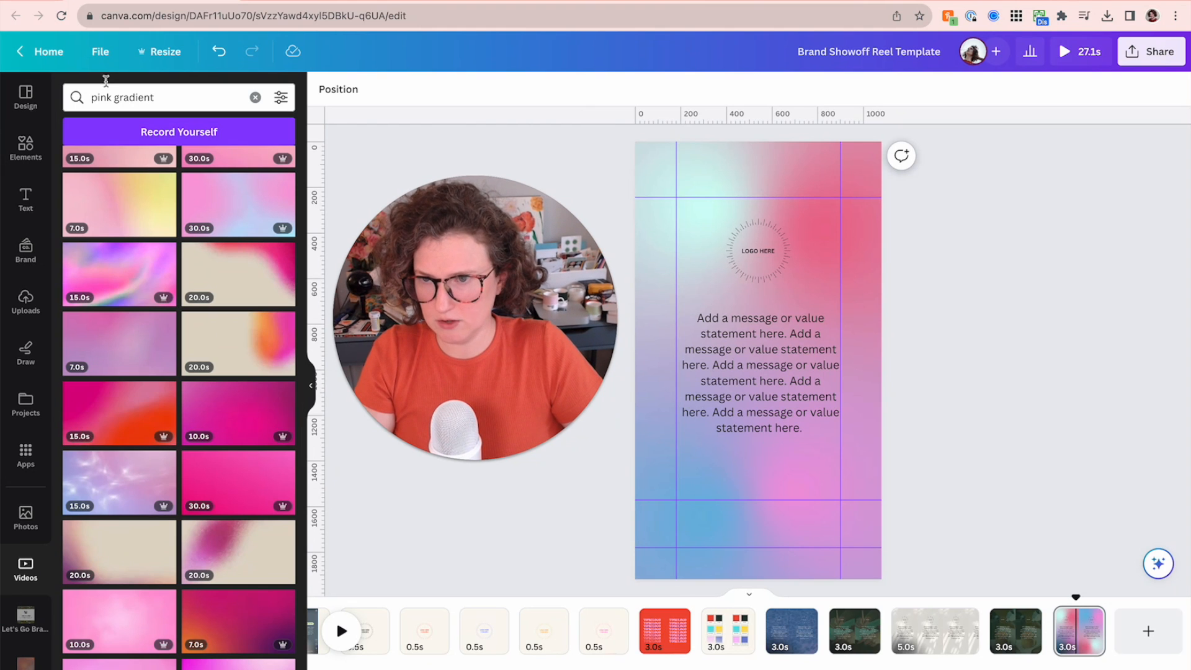
left_click(99, 96)
Search 'blue gradient' videos, try a clip and delete it, then open a new browser tab
double_click(99, 97)
type("blue")
key("Return")
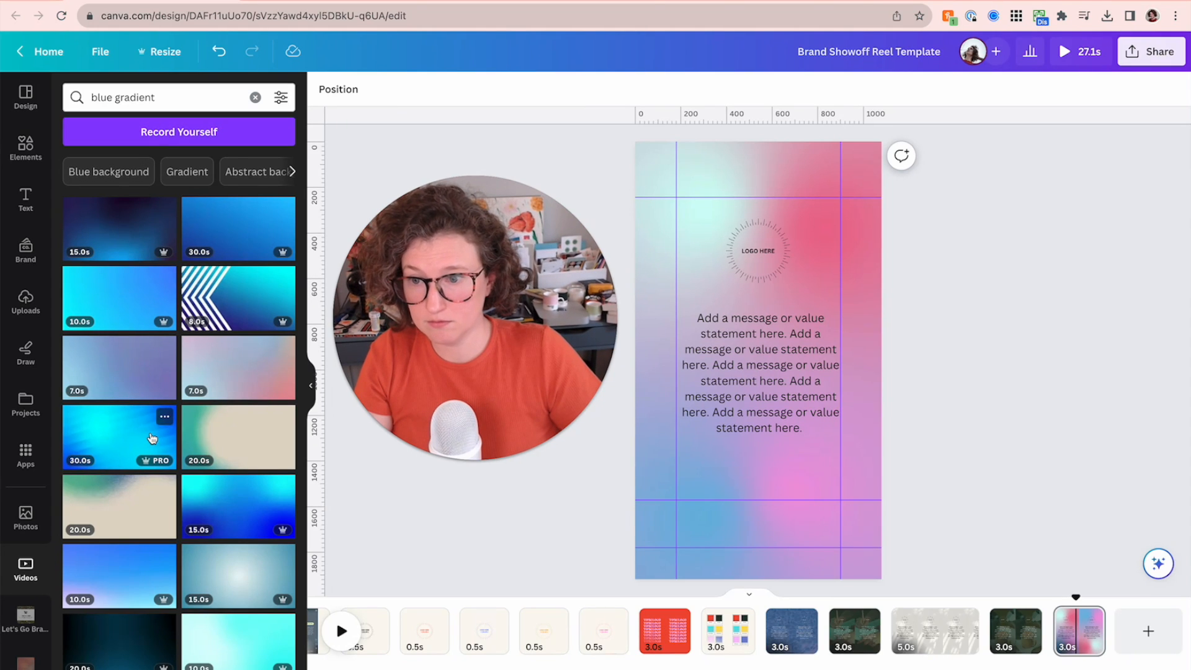
mouse_move(119, 507)
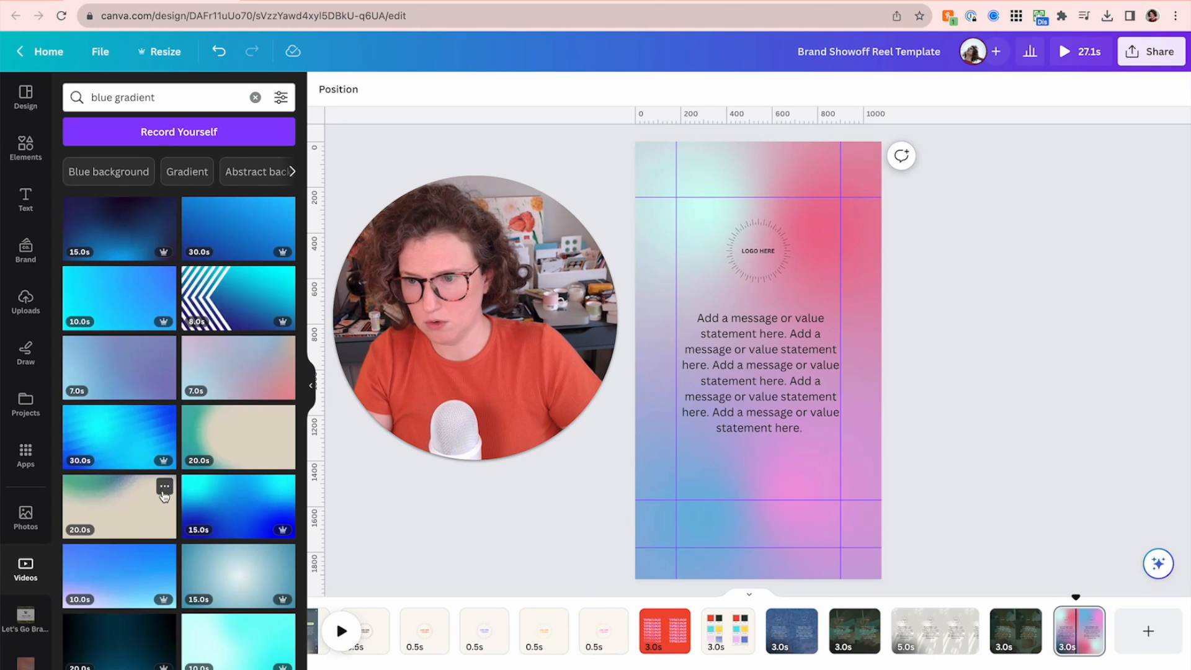
left_click(149, 507)
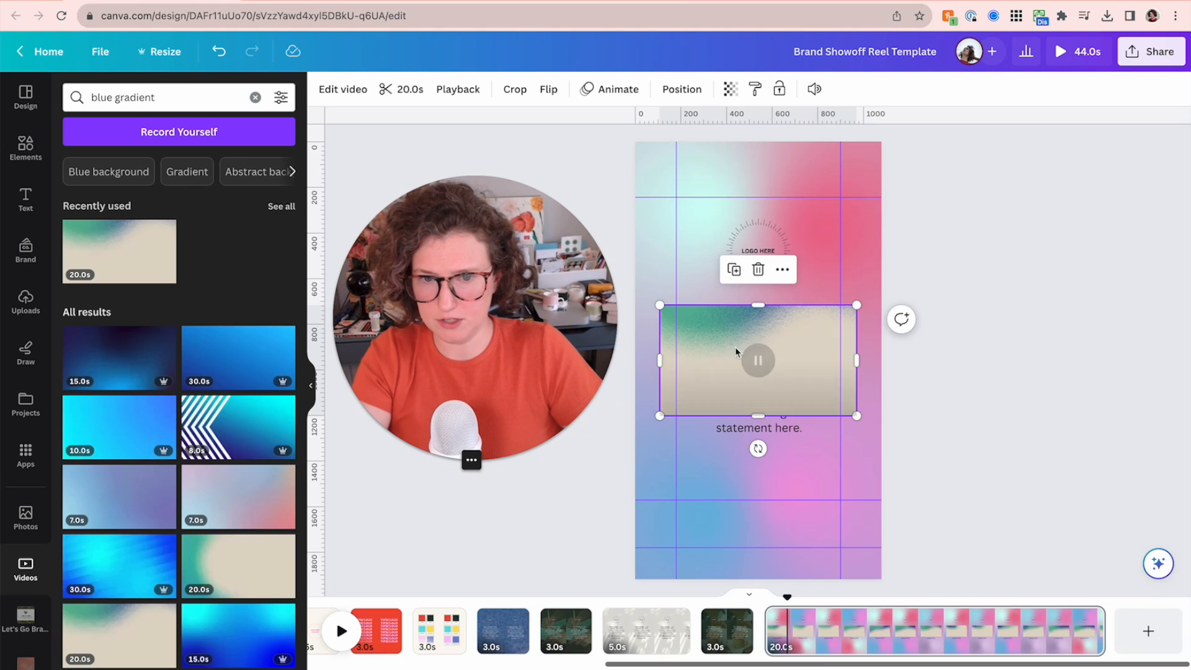
key("Delete")
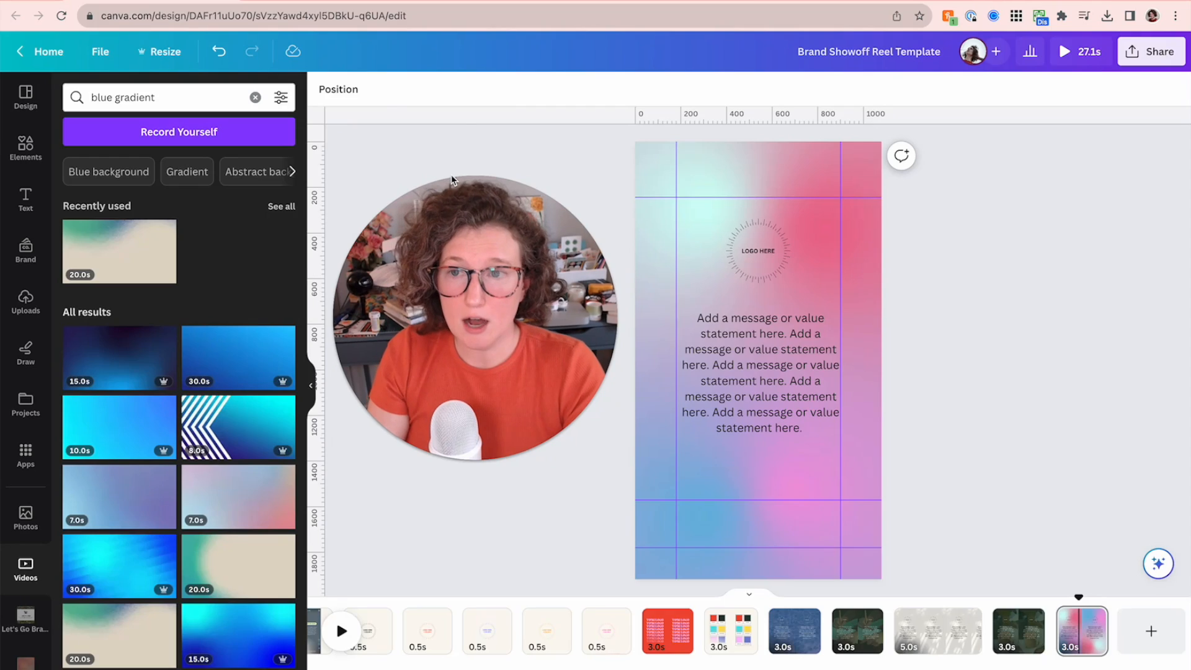
key("ctrl+t")
type("packsia.com")
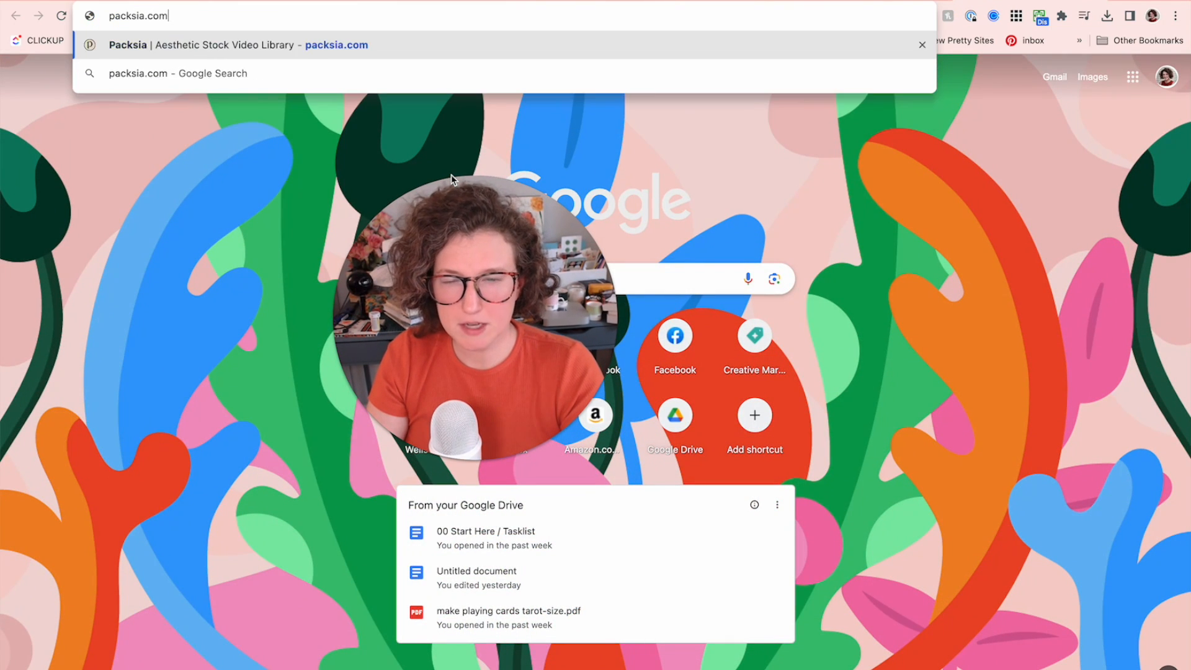
Load packsia.com and begin scrolling its stock video homepage
key("Return")
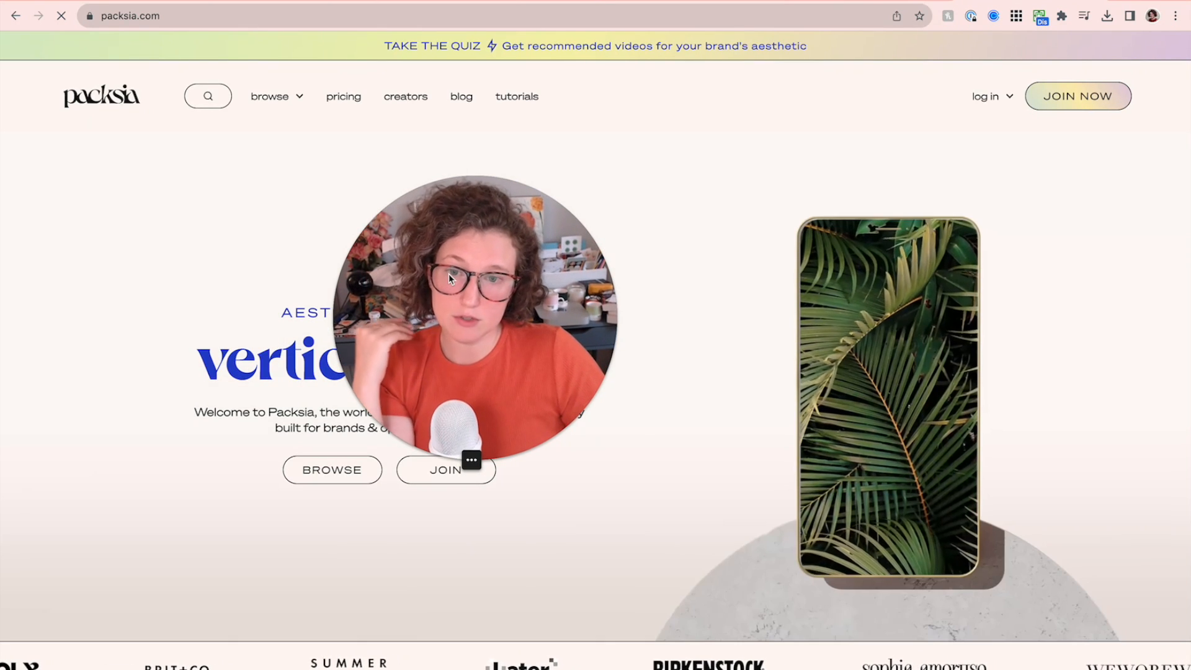
left_click_drag(449, 274, 657, 269)
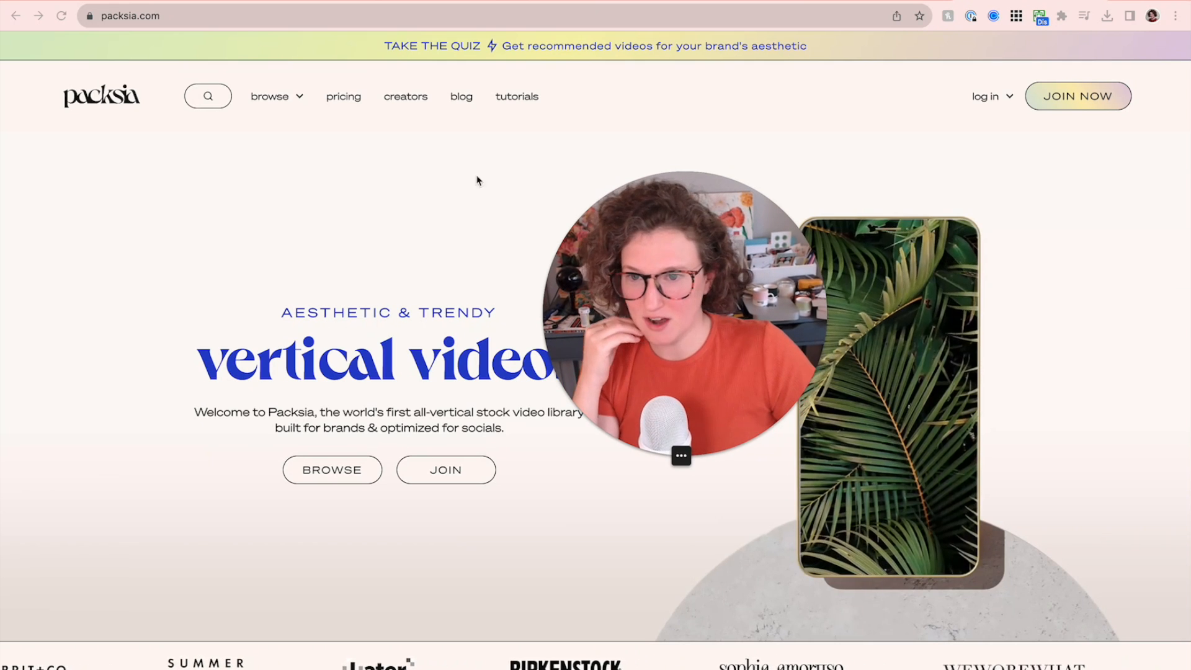
scroll(370, 277, "down", 2)
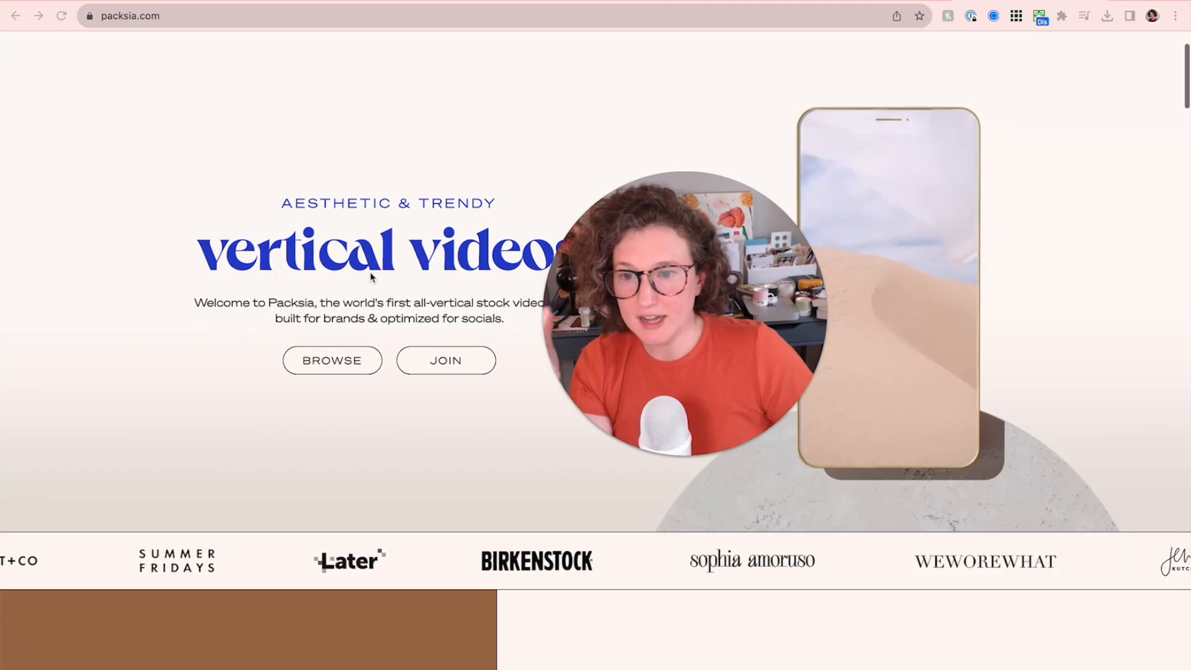
scroll(364, 226, "down", 3)
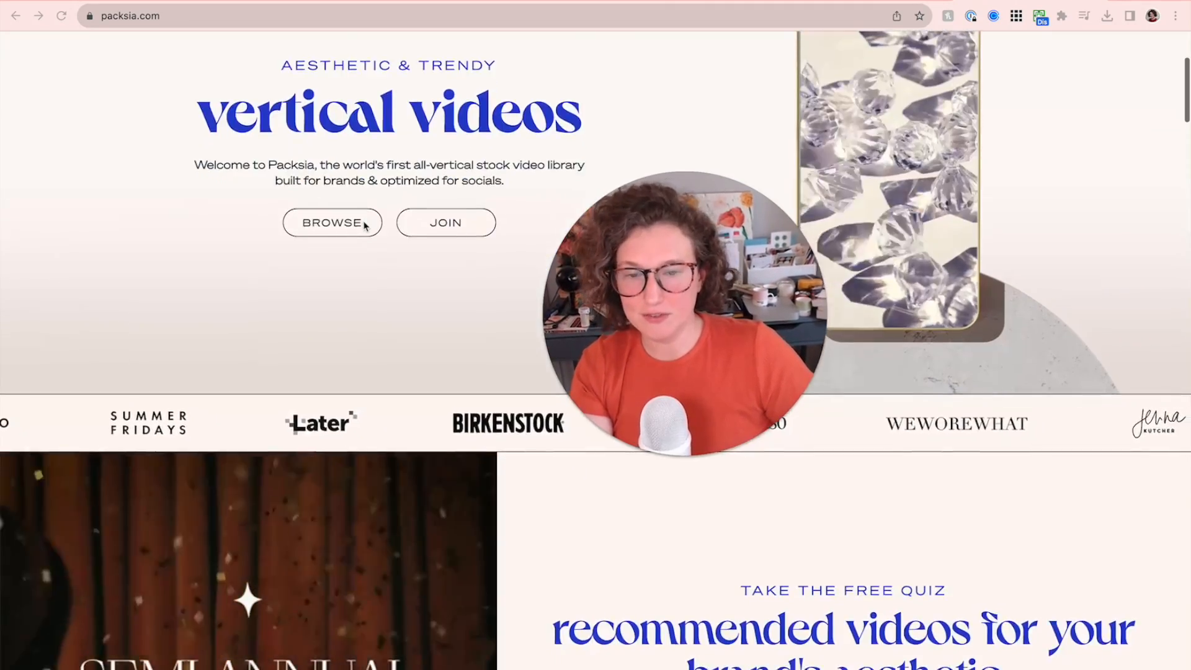
scroll(364, 226, "down", 3)
scroll(364, 226, "down", 4)
scroll(364, 227, "down", 1)
scroll(363, 227, "up", 2)
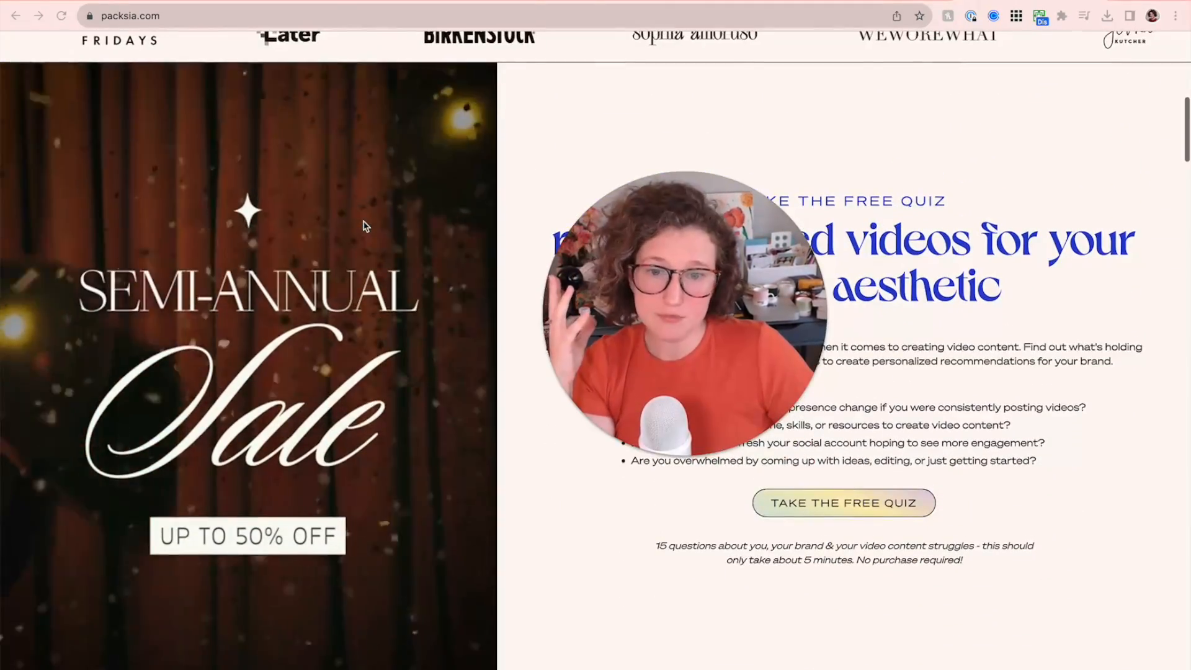
scroll(364, 226, "down", 4)
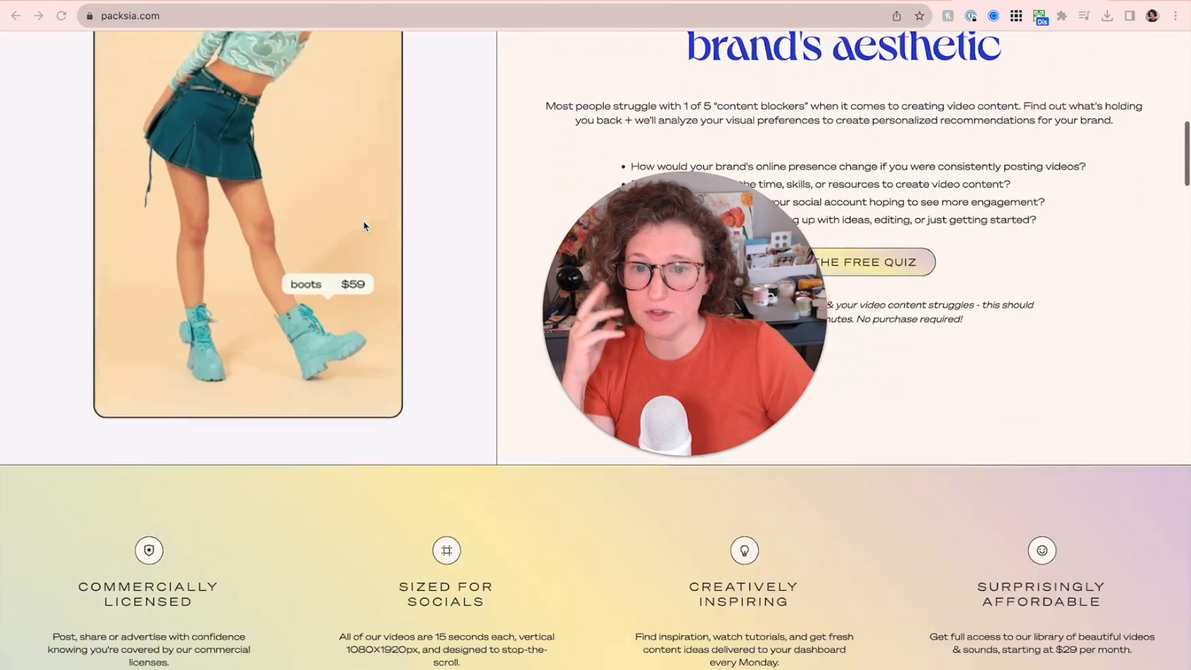
scroll(364, 226, "down", 5)
scroll(364, 226, "down", 8)
scroll(364, 227, "up", 3)
scroll(364, 226, "down", 3)
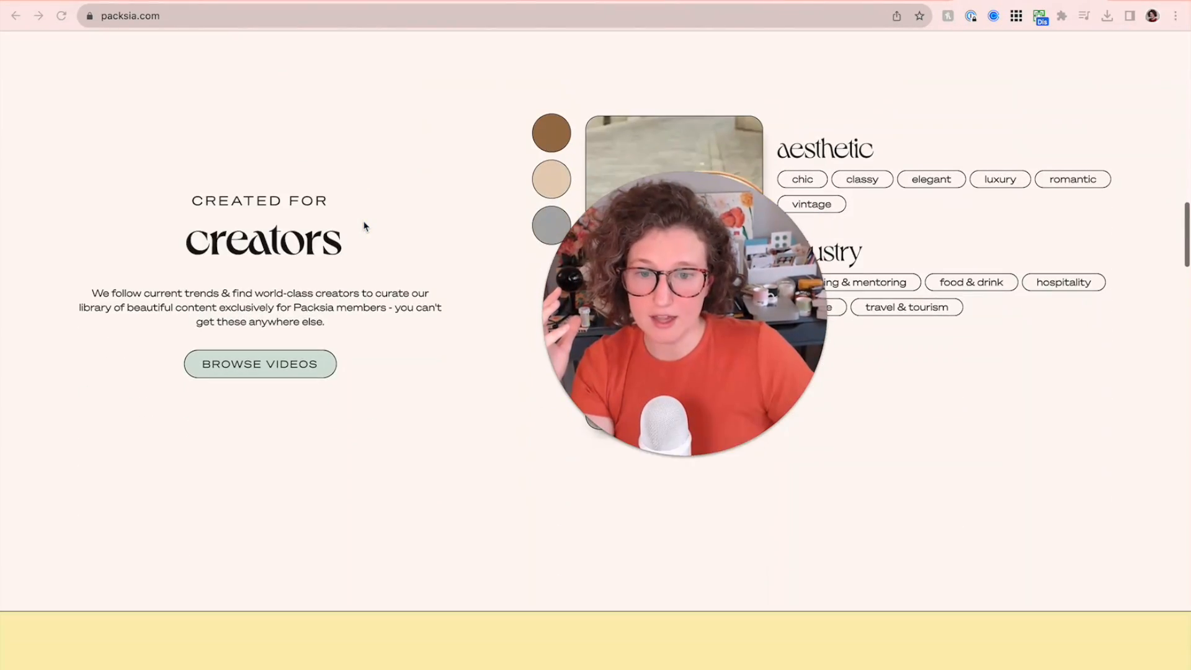
Scroll through the Packsia homepage sections before heading to pexels.com
left_click_drag(784, 305, 526, 250)
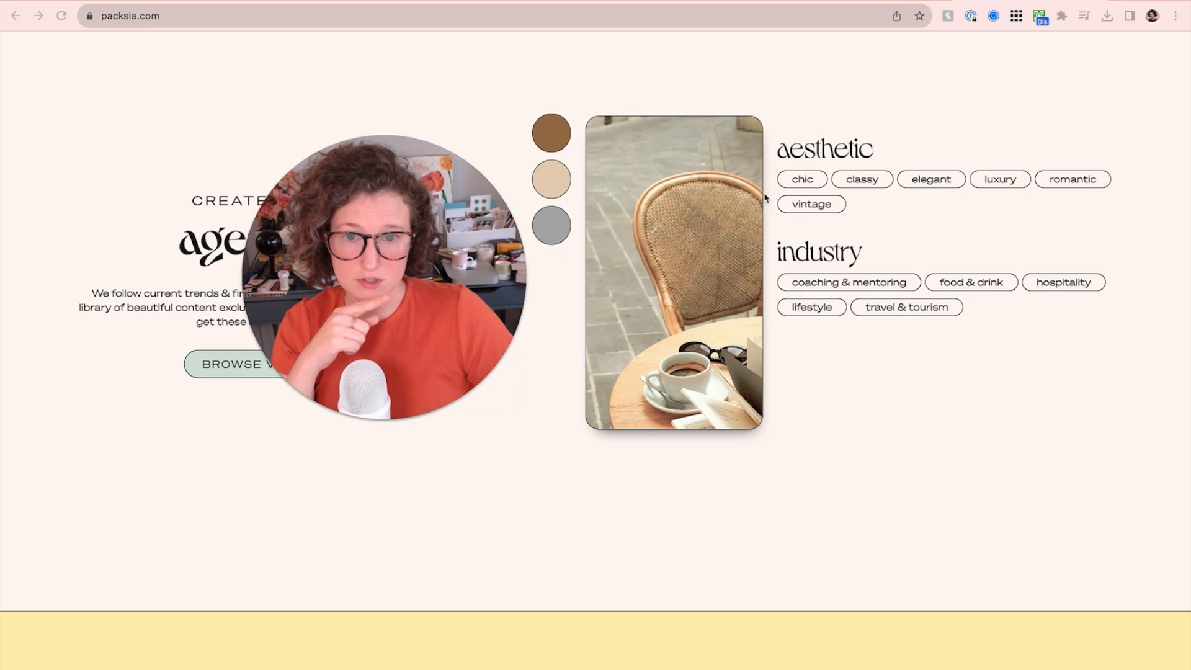
scroll(537, 294, "down", 3)
scroll(586, 452, "down", 3)
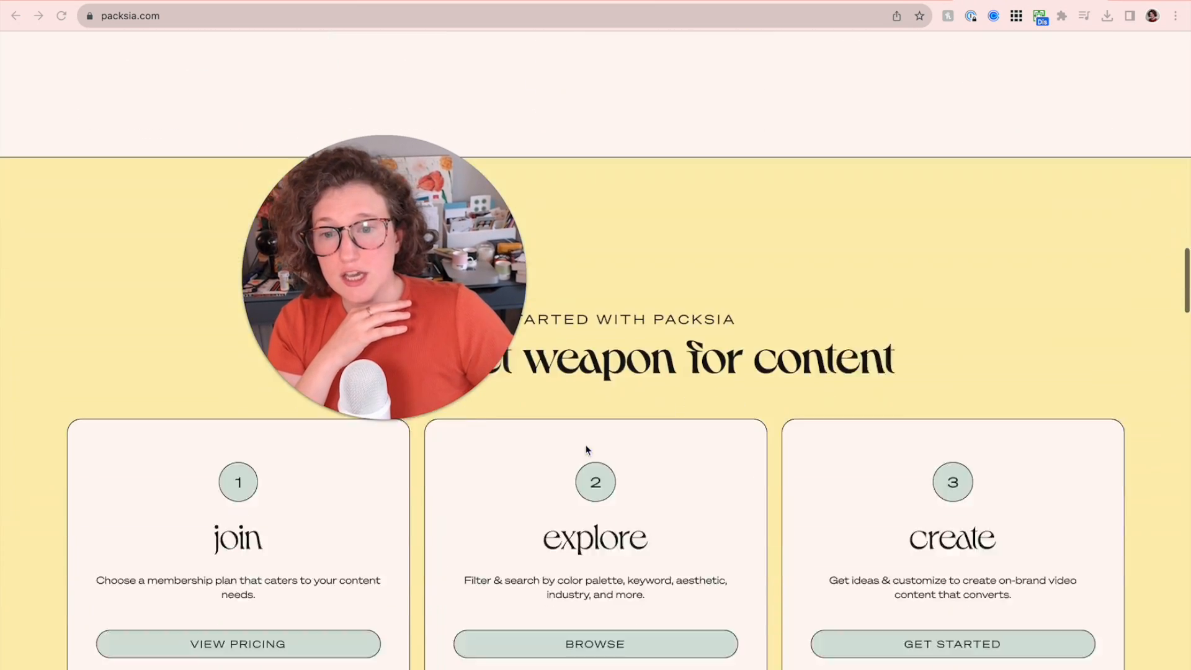
scroll(586, 452, "down", 4)
scroll(586, 450, "down", 3)
scroll(586, 451, "down", 1)
scroll(630, 447, "down", 1)
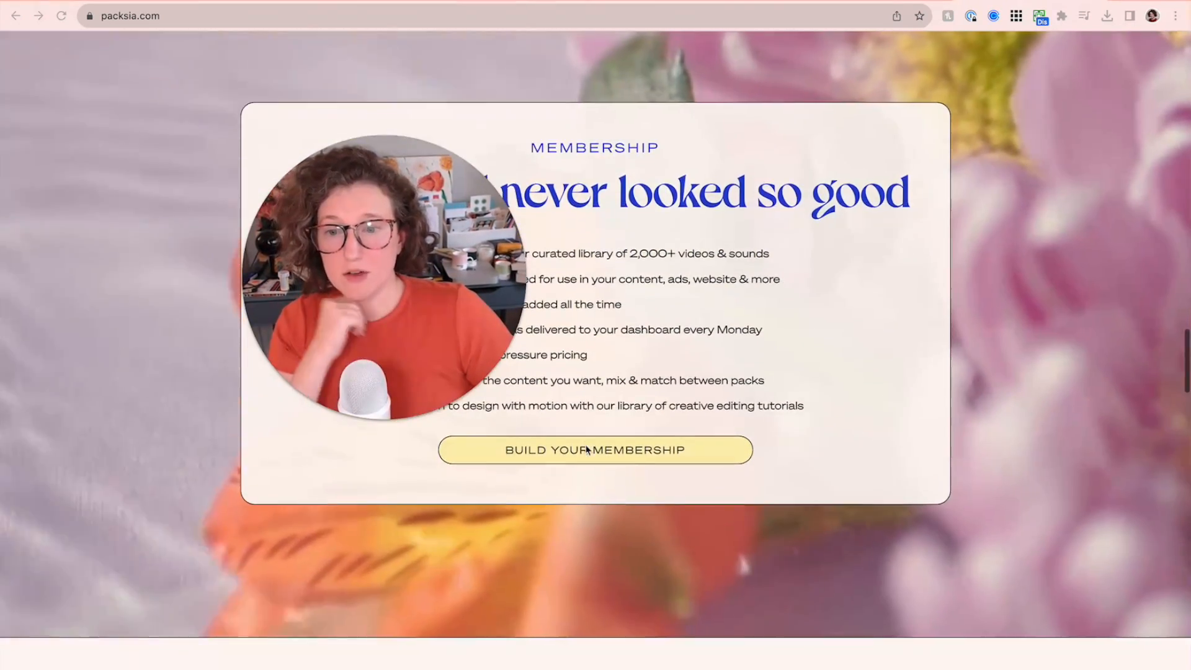
scroll(982, 216, "down", 2)
scroll(991, 193, "down", 5)
scroll(990, 192, "down", 2)
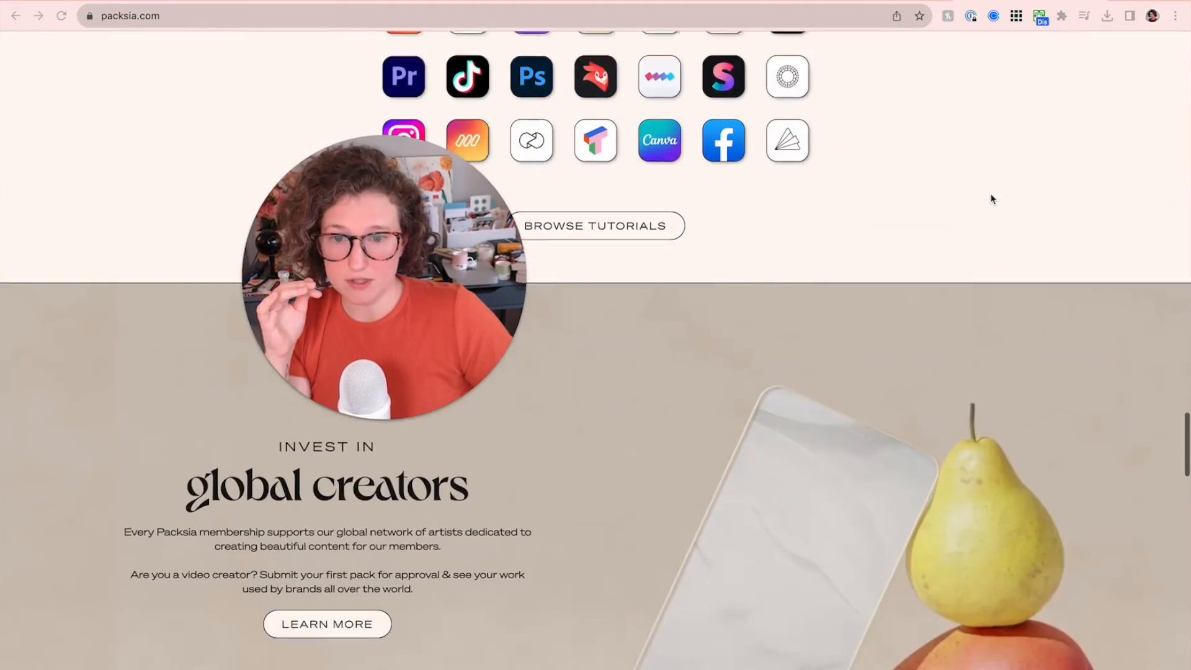
scroll(990, 193, "down", 2)
scroll(990, 193, "down", 1)
scroll(990, 193, "down", 4)
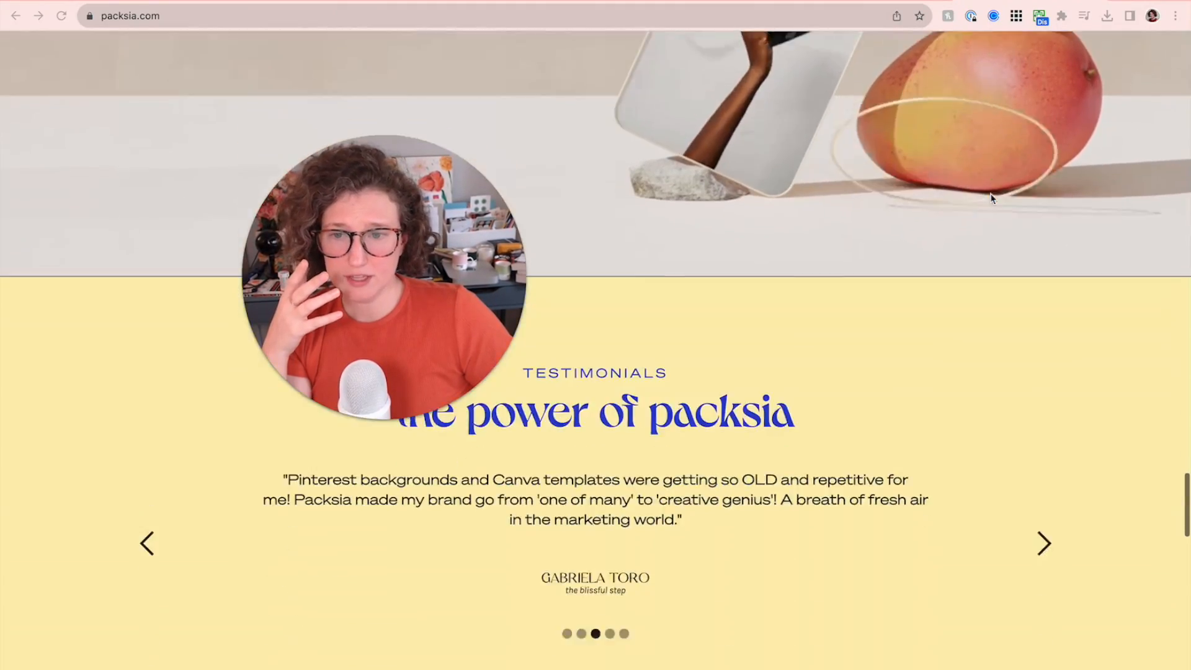
scroll(990, 193, "down", 2)
scroll(990, 192, "down", 4)
scroll(990, 193, "down", 2)
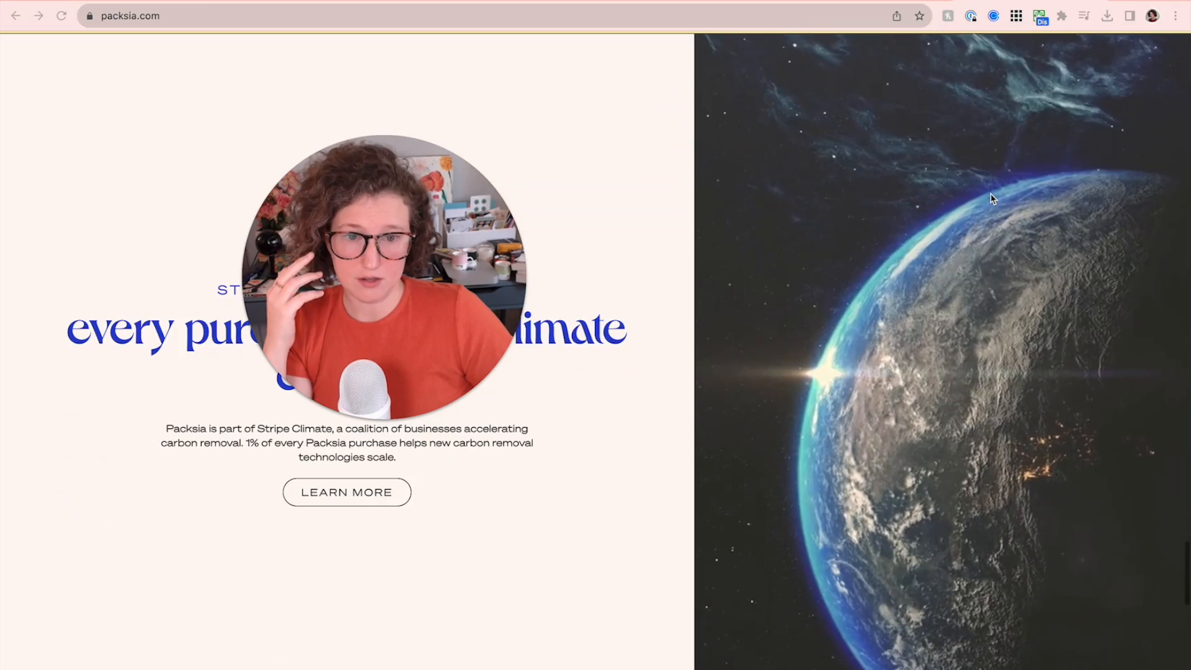
scroll(615, 238, "down", 1)
scroll(595, 241, "down", 3)
scroll(595, 241, "down", 3)
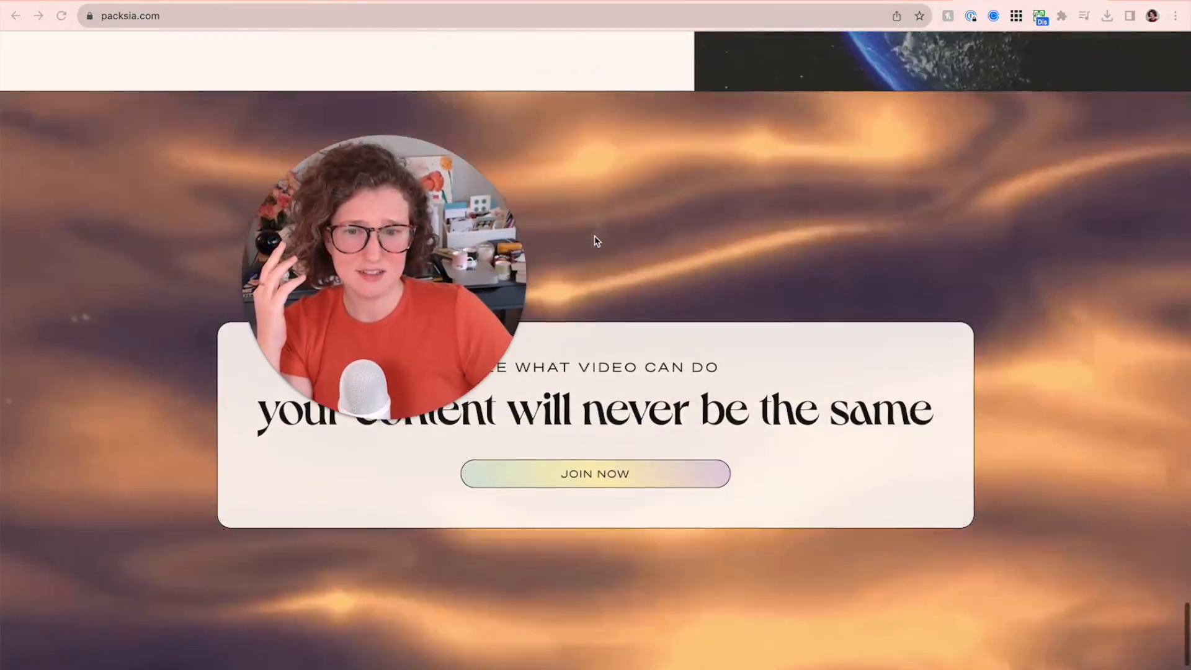
scroll(595, 242, "up", 4)
scroll(595, 241, "up", 5)
scroll(596, 242, "up", 3)
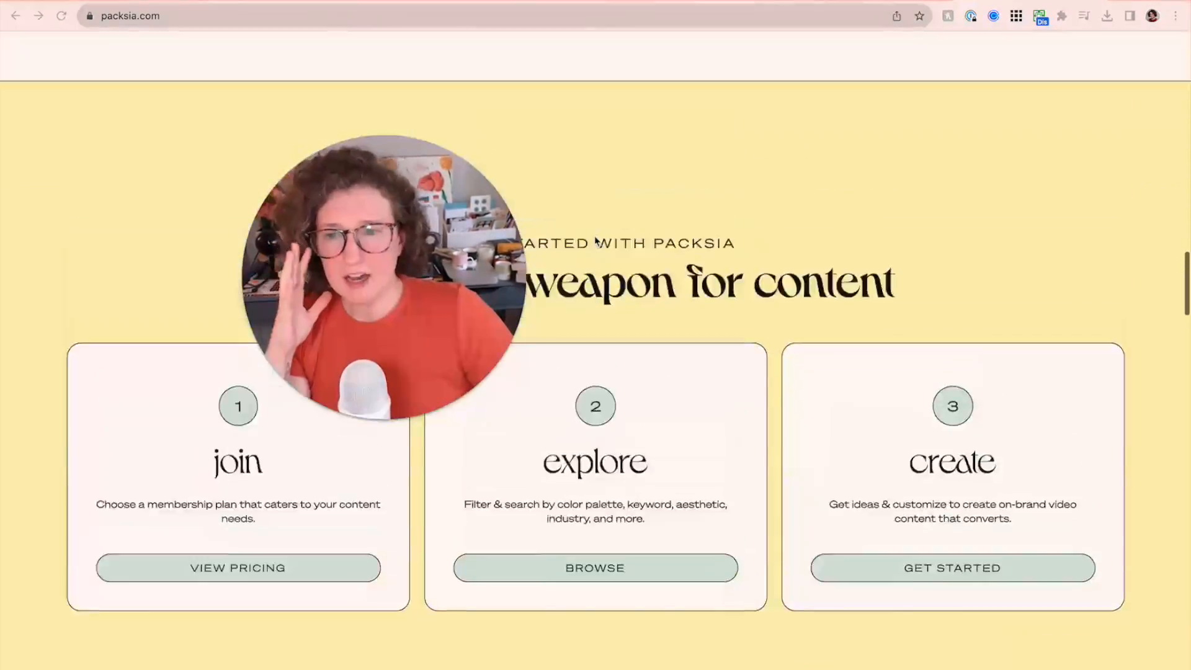
scroll(596, 242, "up", 1)
scroll(596, 241, "up", 1)
scroll(595, 240, "up", 4)
scroll(594, 242, "up", 5)
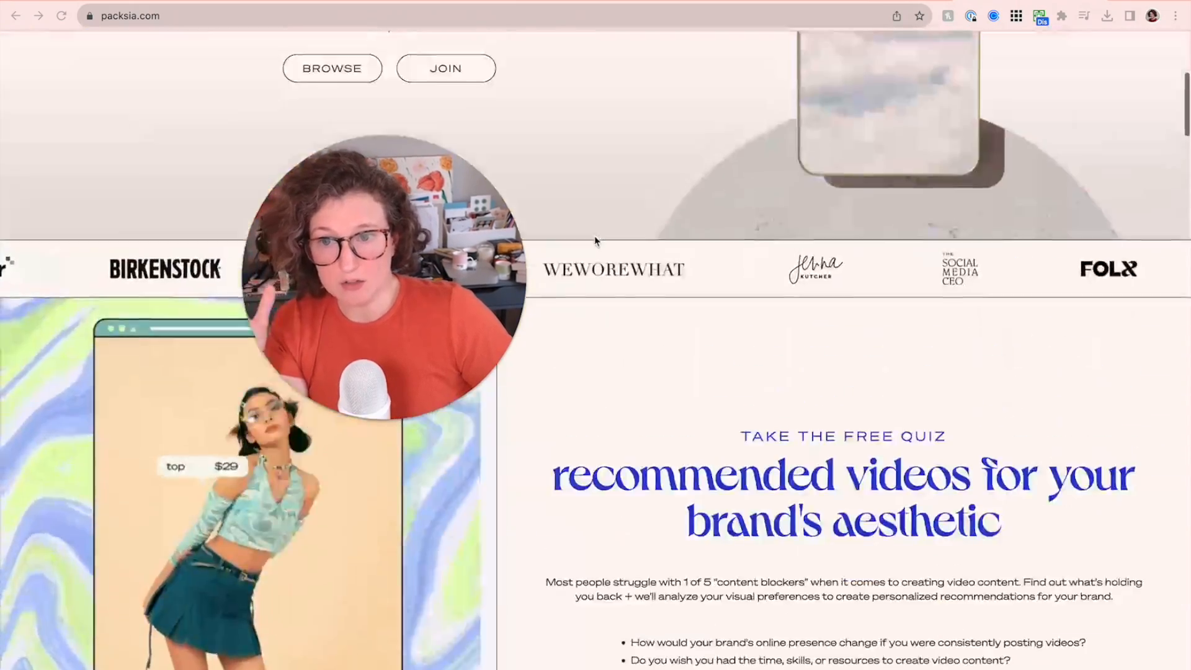
scroll(595, 240, "up", 5)
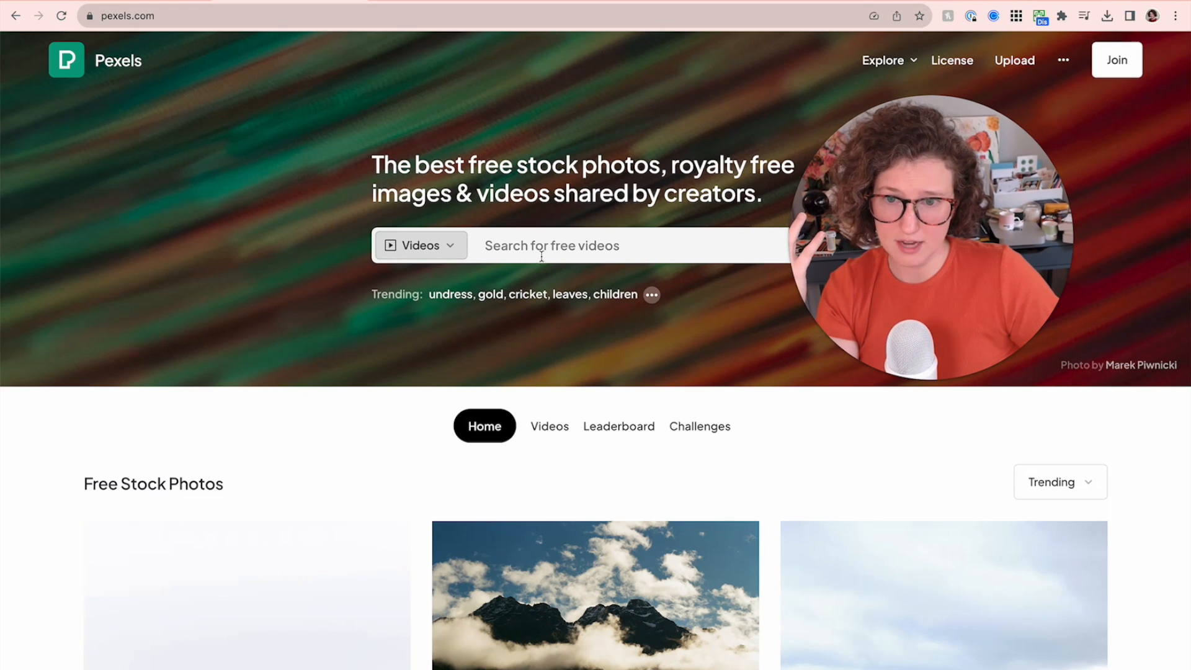
Search Pexels videos for 'coffee', browse the results, then return to the search field
left_click(517, 243)
type("coffee")
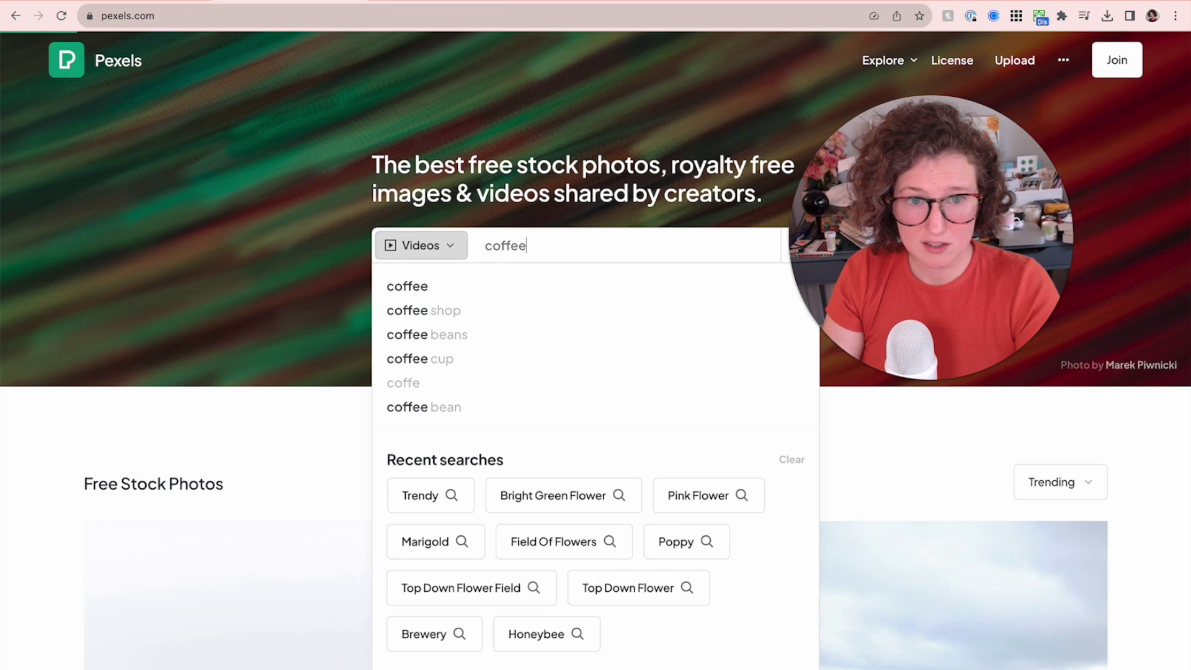
key("Return")
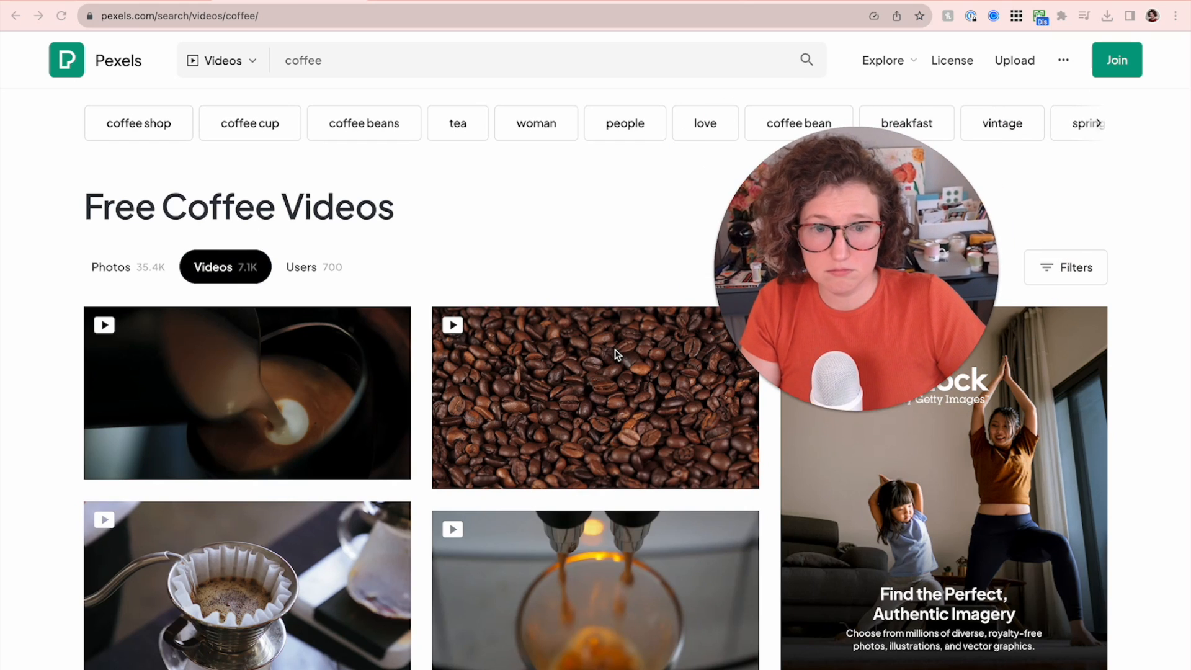
scroll(614, 354, "down", 2)
scroll(614, 354, "down", 6)
scroll(615, 354, "down", 2)
scroll(615, 354, "up", 1)
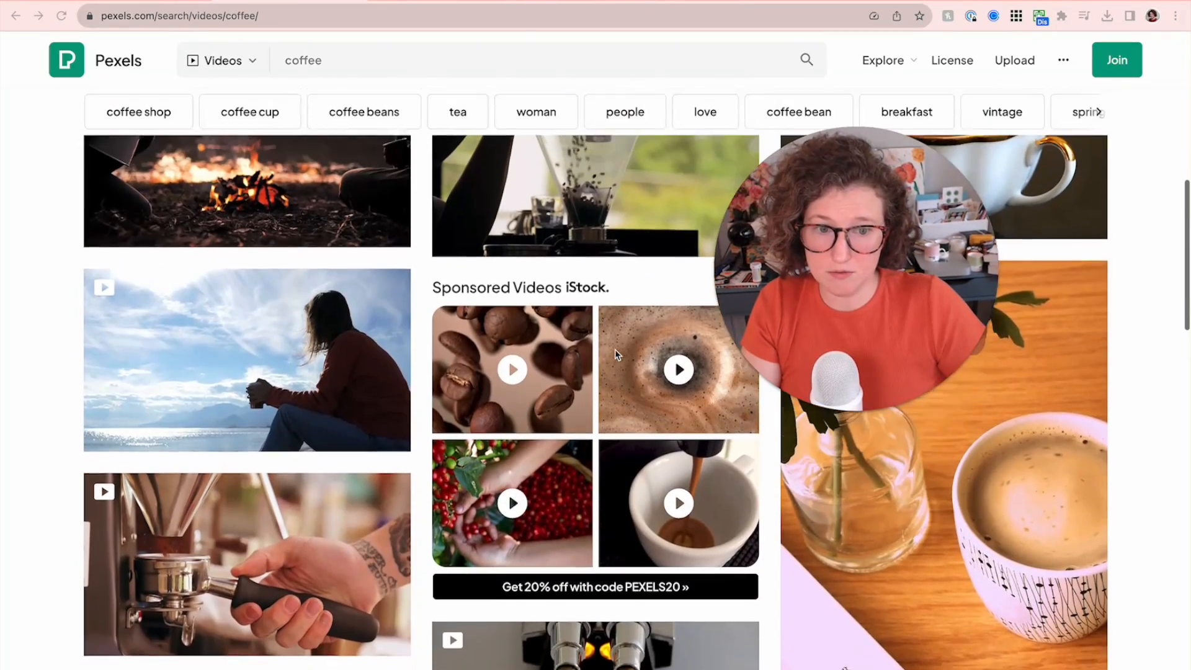
scroll(879, 421, "down", 2)
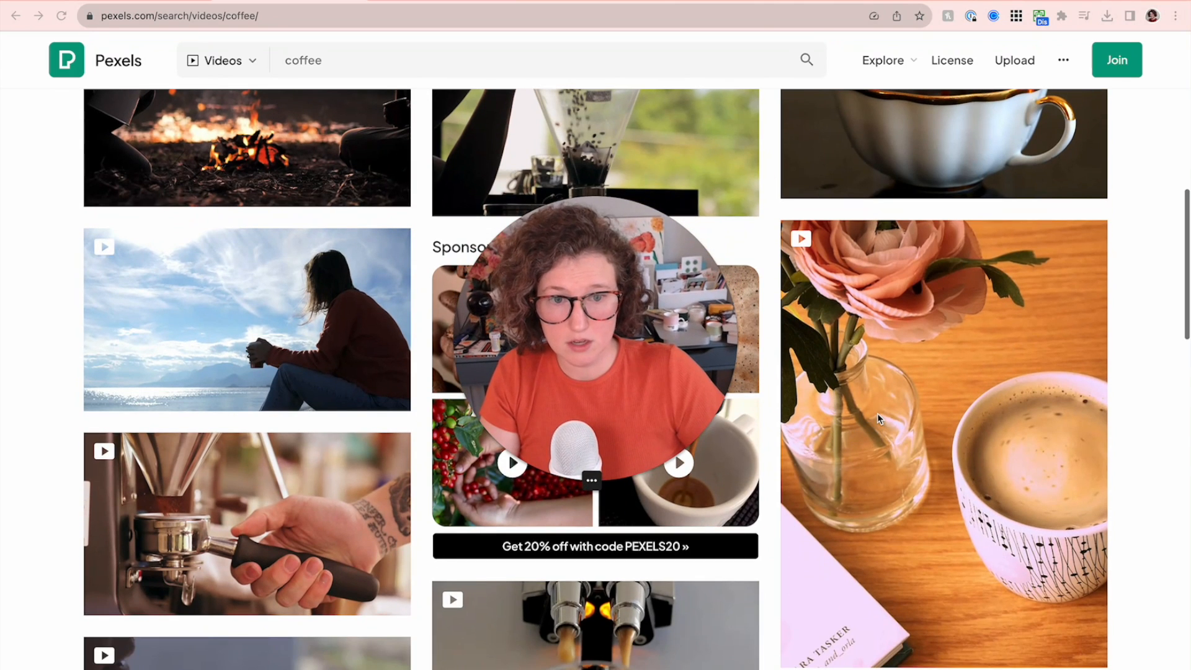
mouse_move(991, 398)
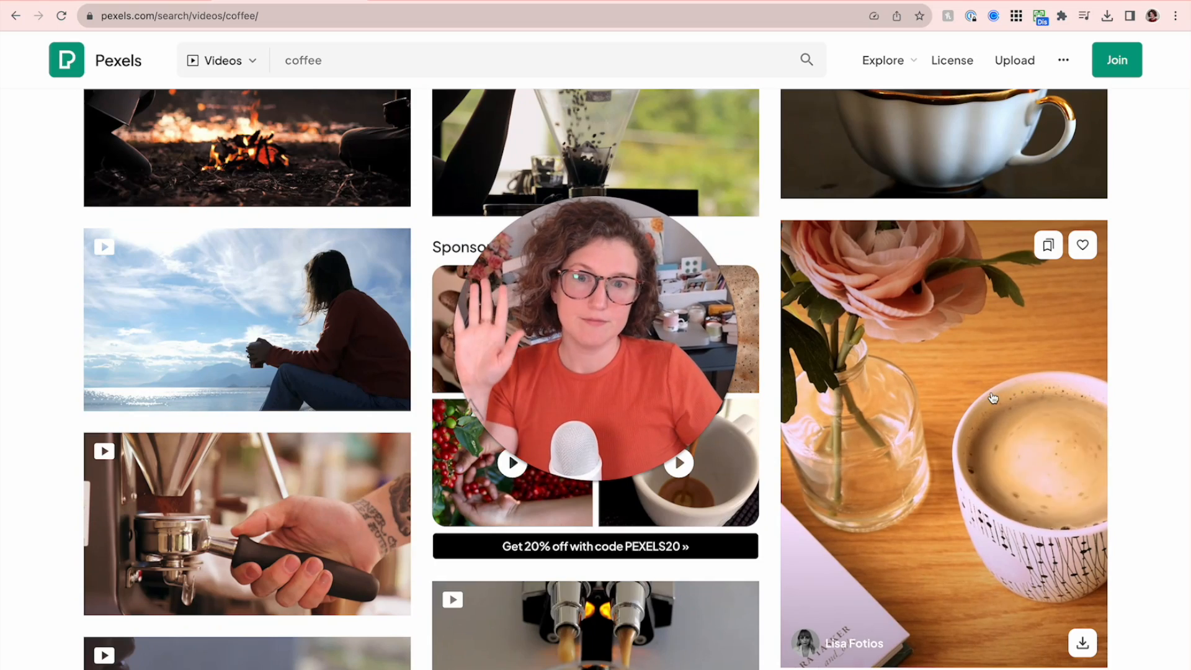
scroll(992, 397, "down", 4)
scroll(792, 367, "down", 4)
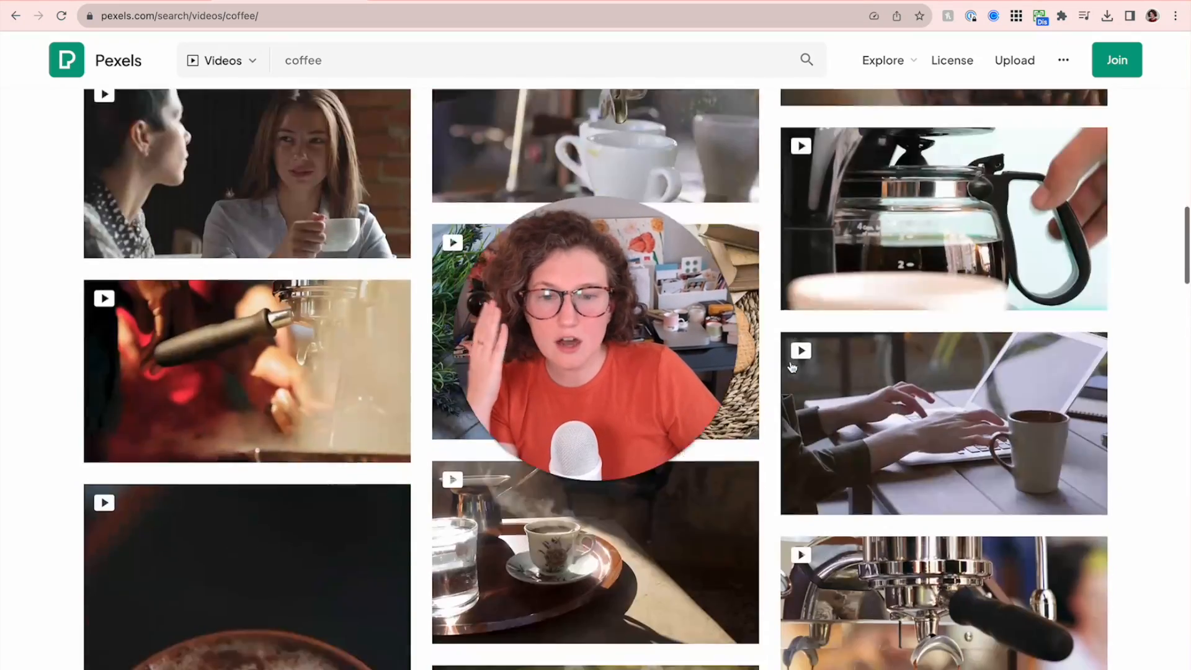
scroll(792, 367, "down", 5)
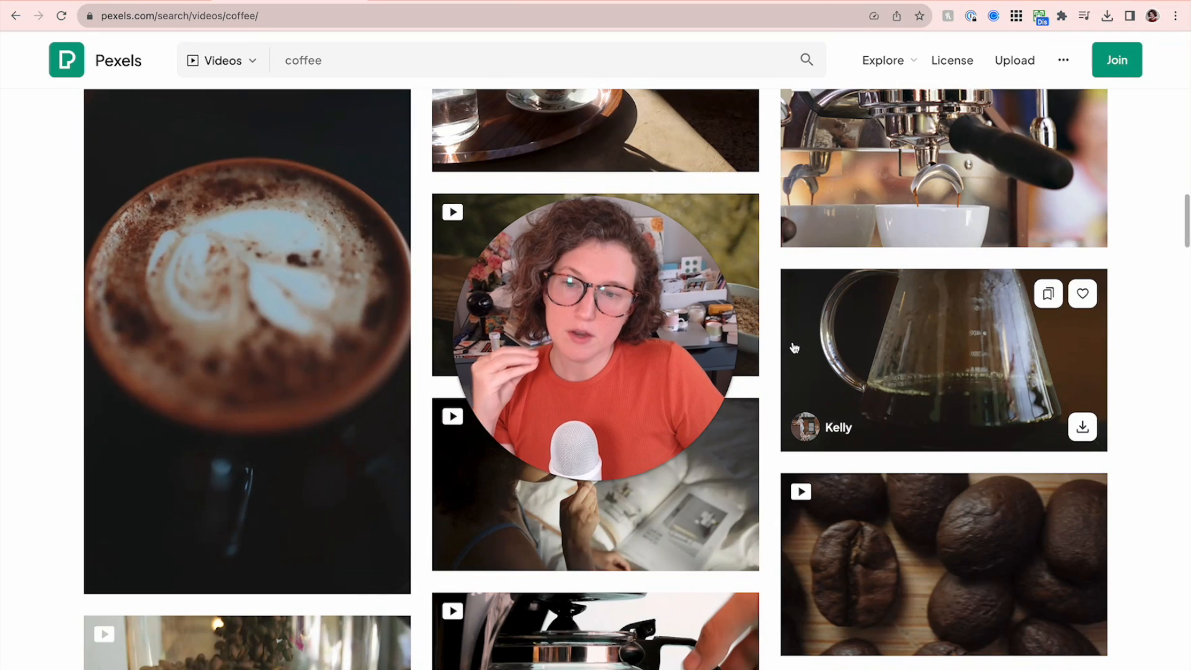
scroll(794, 347, "down", 1)
scroll(762, 342, "down", 1)
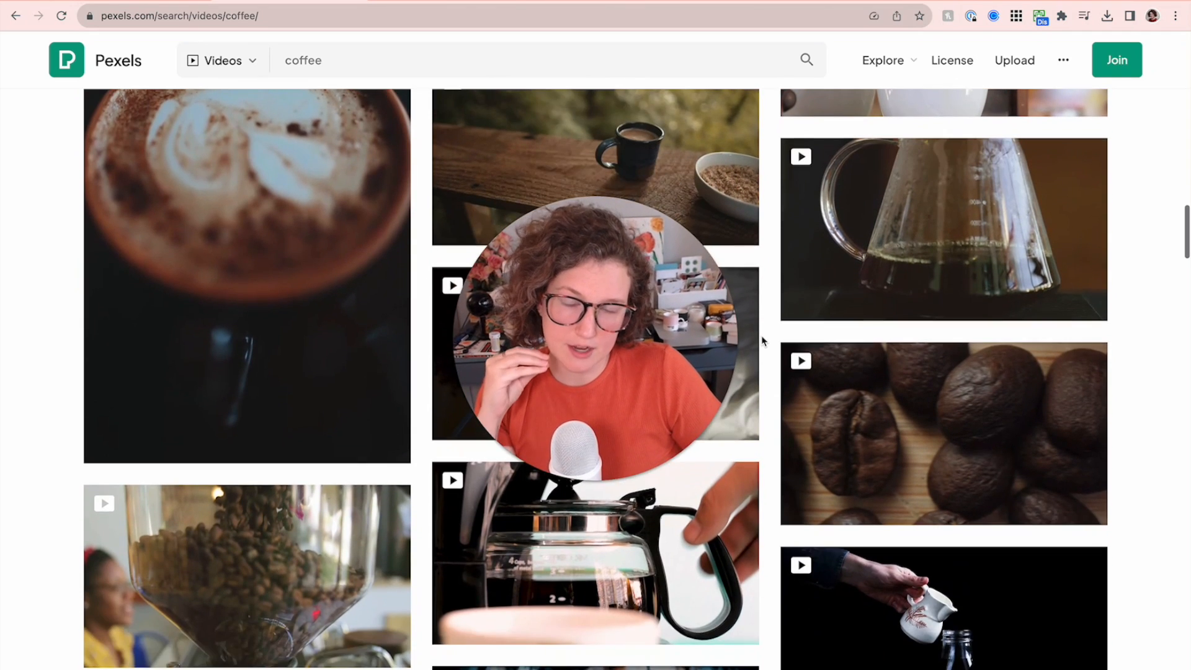
scroll(763, 342, "down", 1)
scroll(763, 341, "down", 1)
scroll(762, 341, "down", 2)
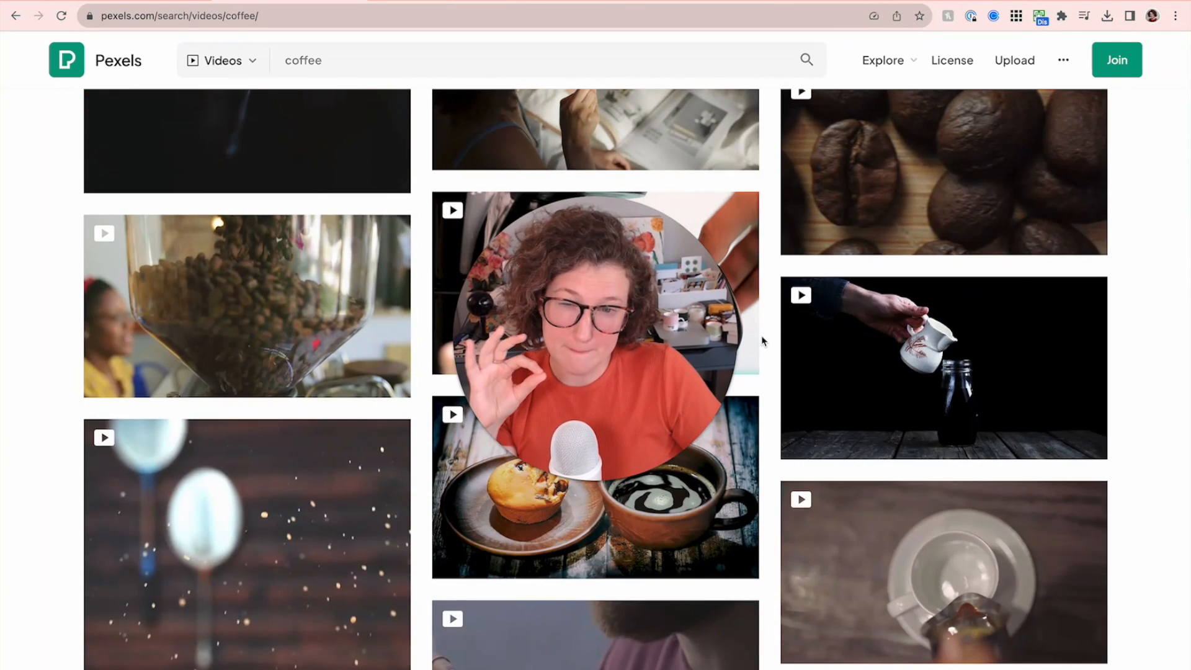
scroll(763, 342, "down", 1)
scroll(762, 342, "down", 2)
scroll(762, 341, "down", 1)
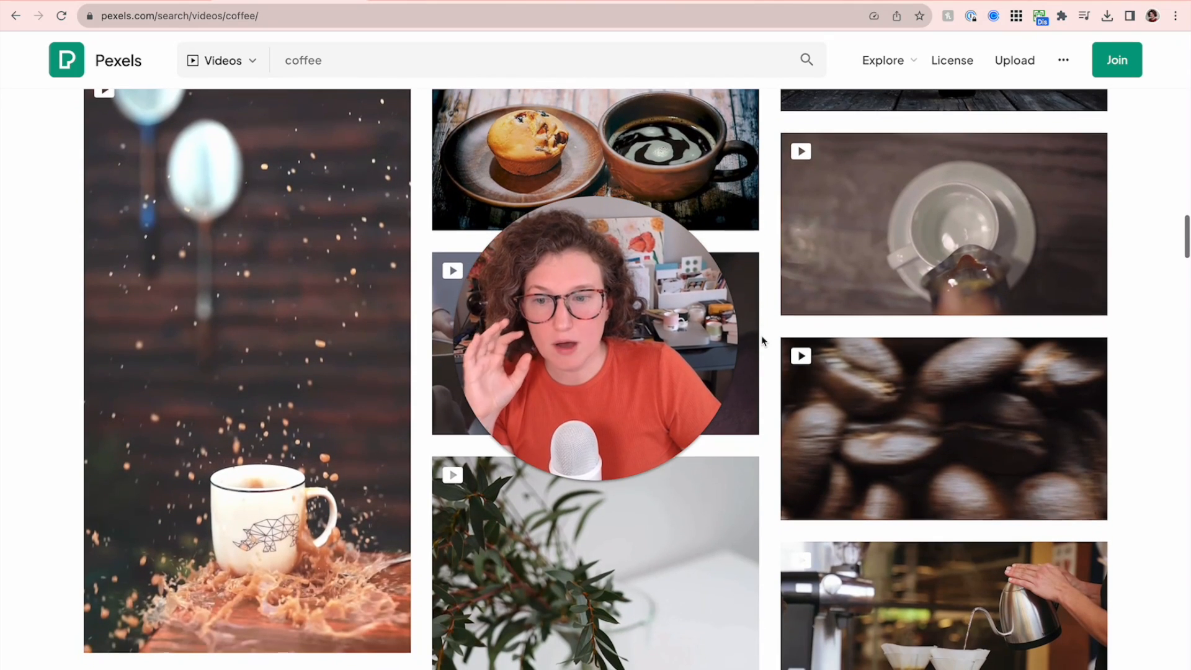
mouse_move(247, 545)
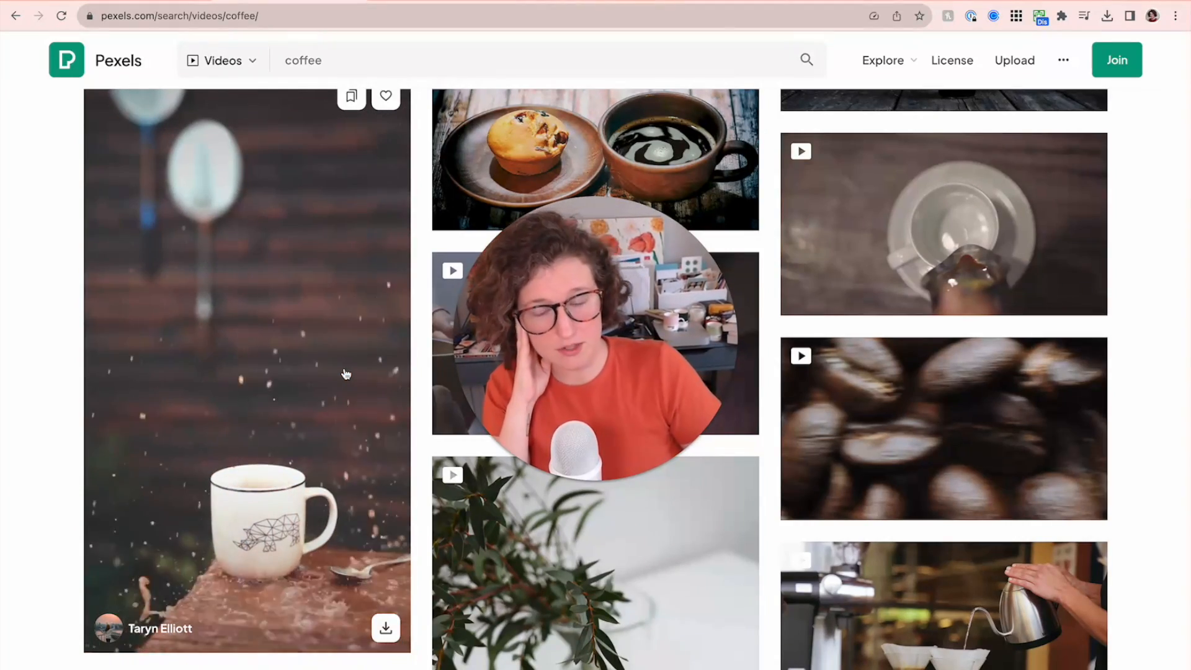
scroll(345, 373, "down", 1)
scroll(344, 373, "down", 2)
scroll(345, 372, "down", 2)
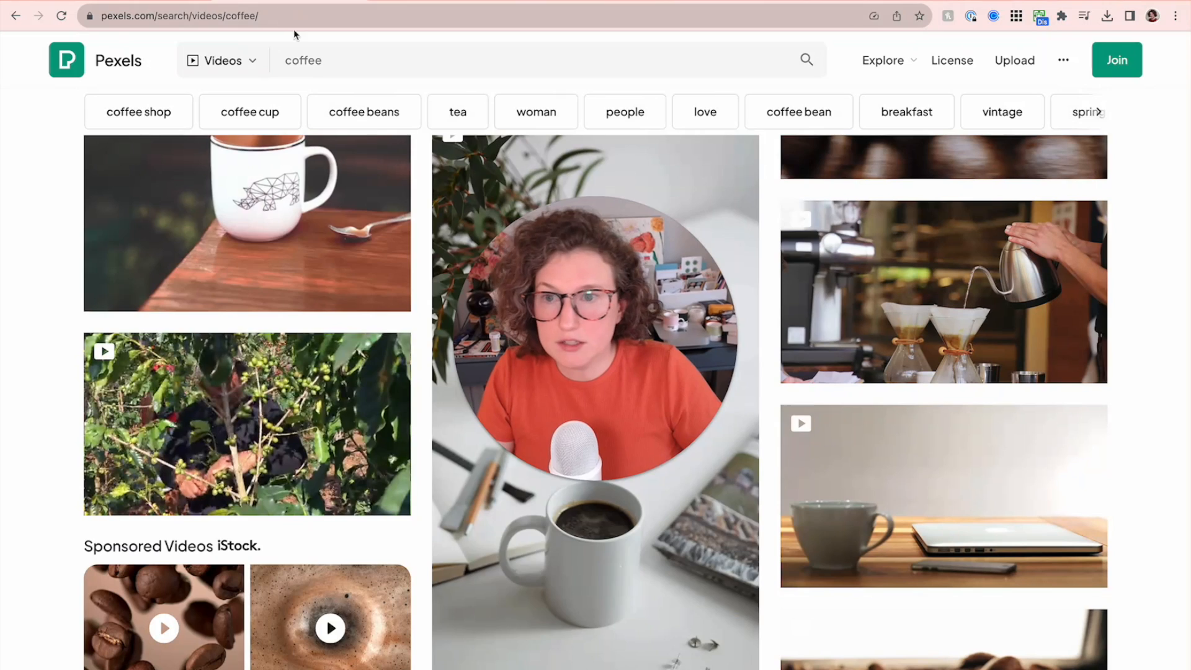
left_click(304, 57)
double_click(304, 58)
type("comp")
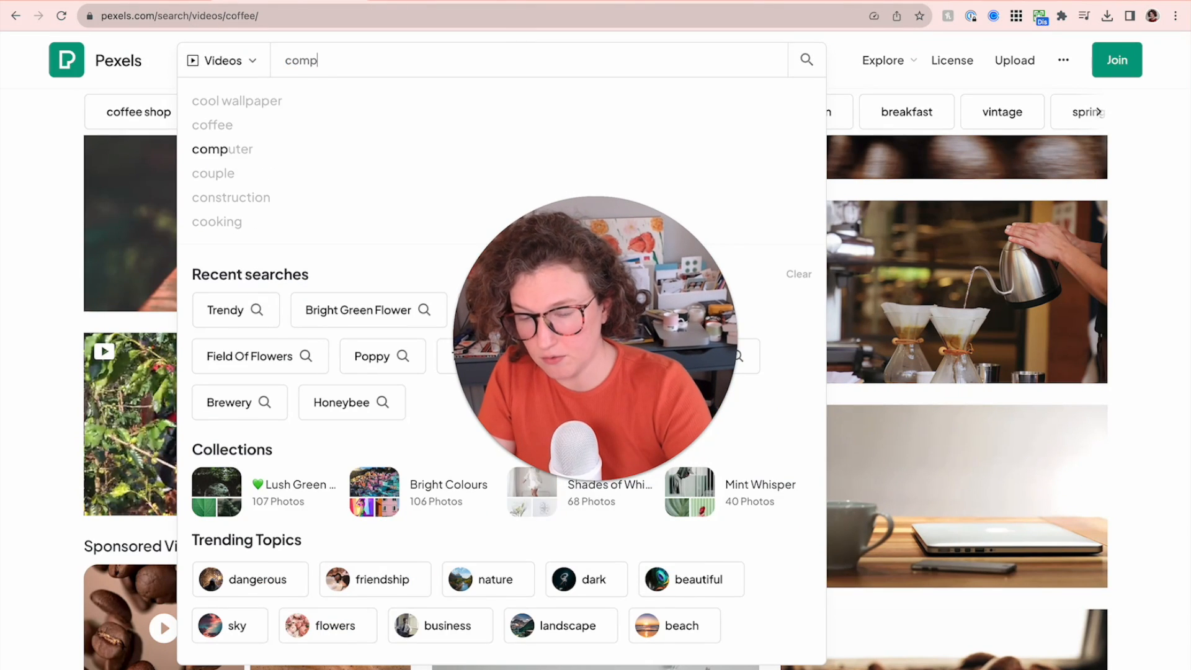
type("uter")
key("Return")
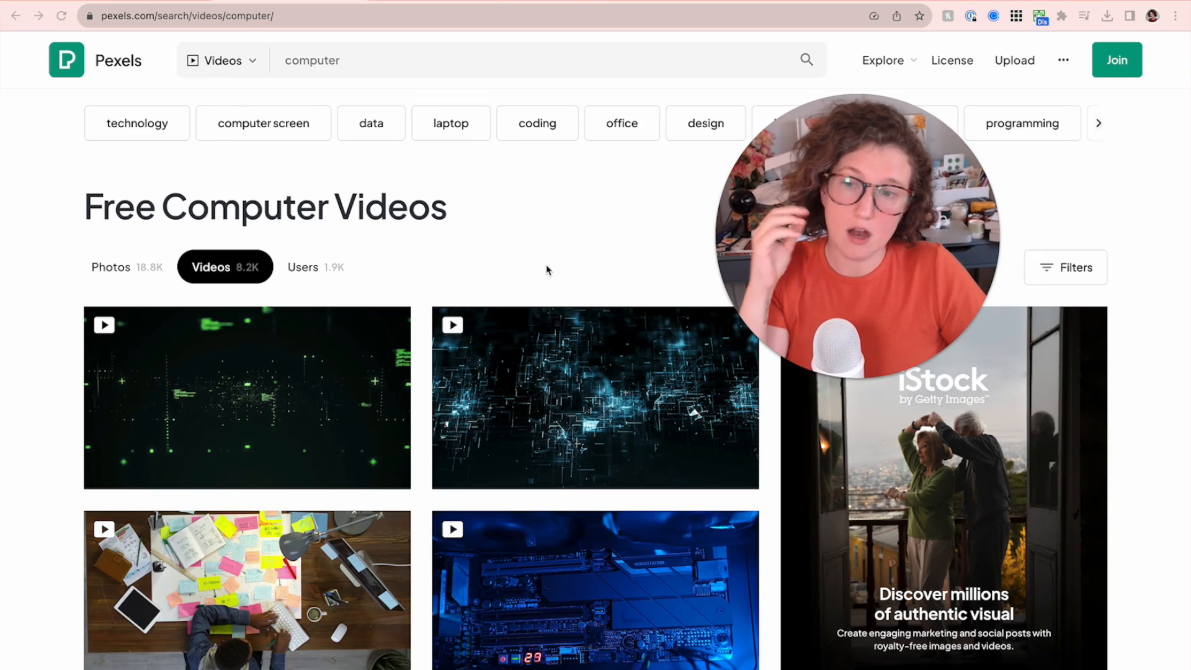
scroll(547, 270, "down", 3)
scroll(546, 269, "down", 2)
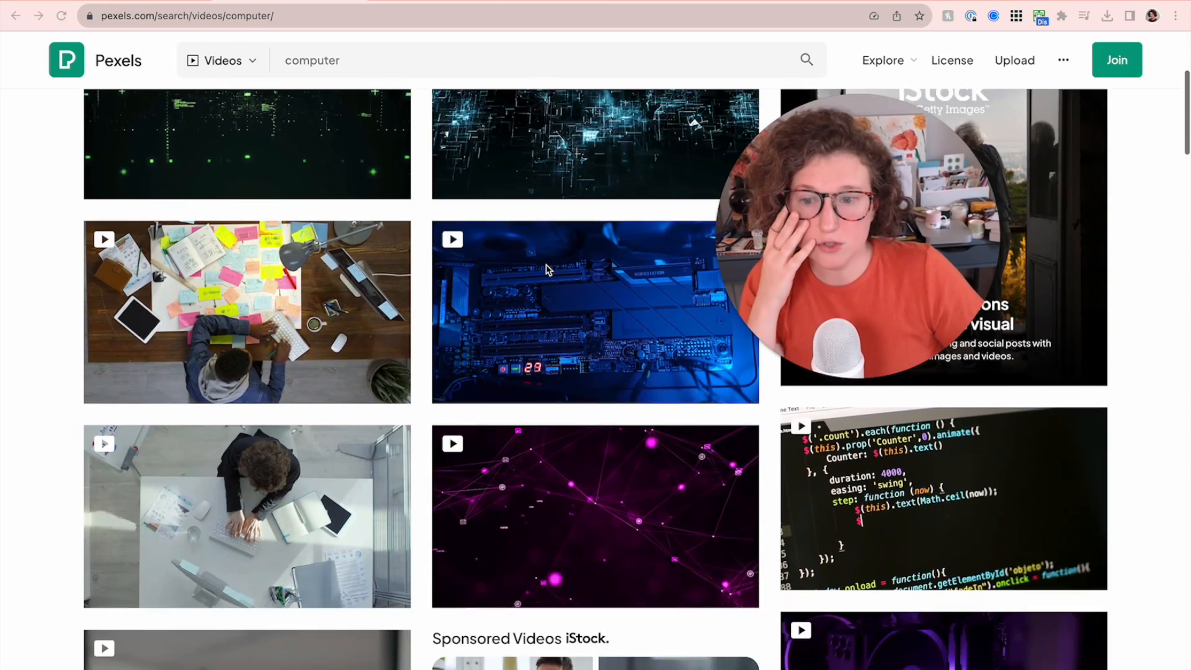
scroll(546, 270, "down", 2)
scroll(546, 270, "down", 1)
scroll(547, 270, "down", 2)
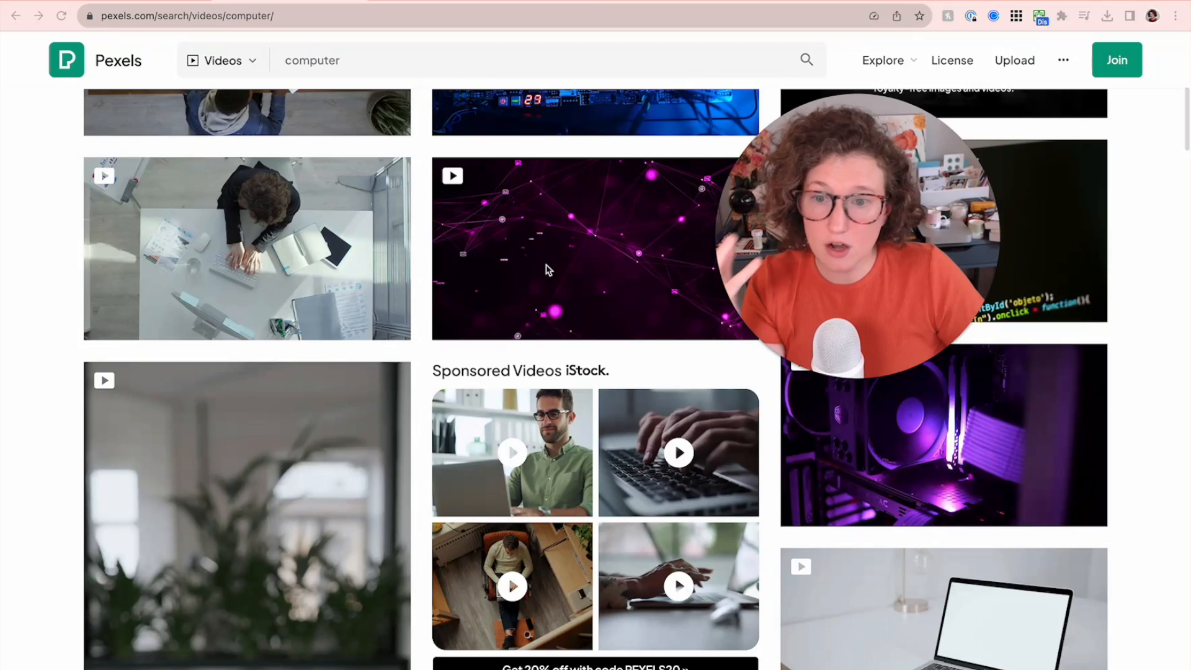
scroll(545, 271, "down", 5)
scroll(547, 271, "down", 1)
scroll(546, 271, "down", 2)
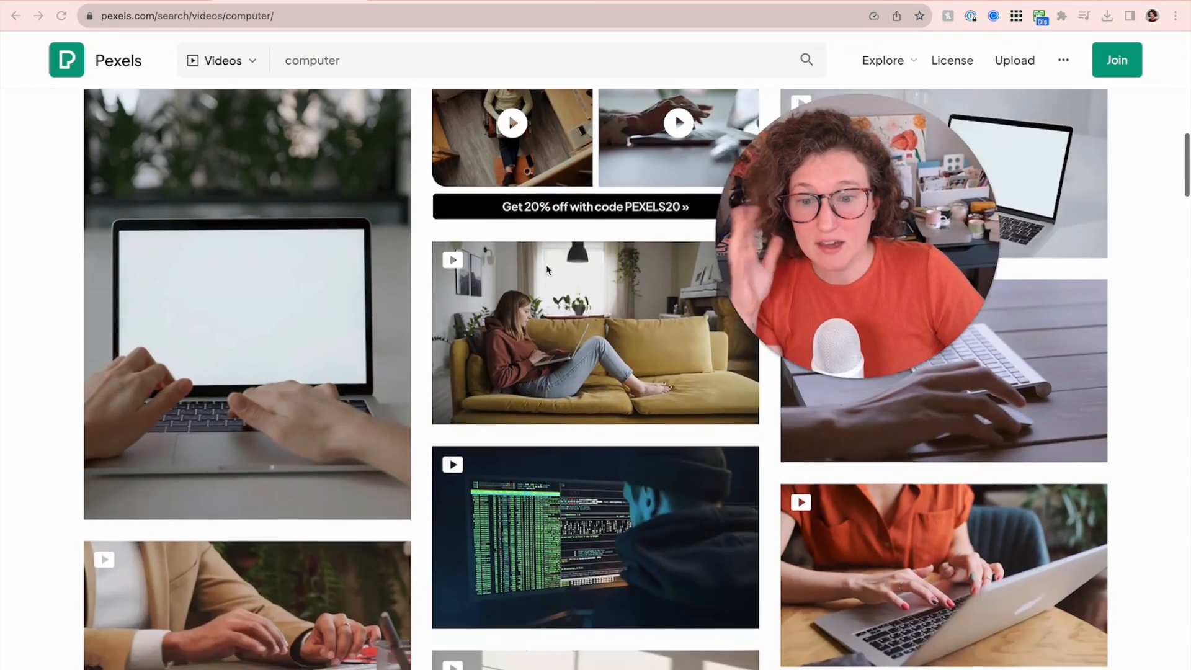
scroll(546, 269, "down", 1)
scroll(547, 270, "down", 3)
scroll(547, 271, "down", 1)
scroll(546, 270, "down", 3)
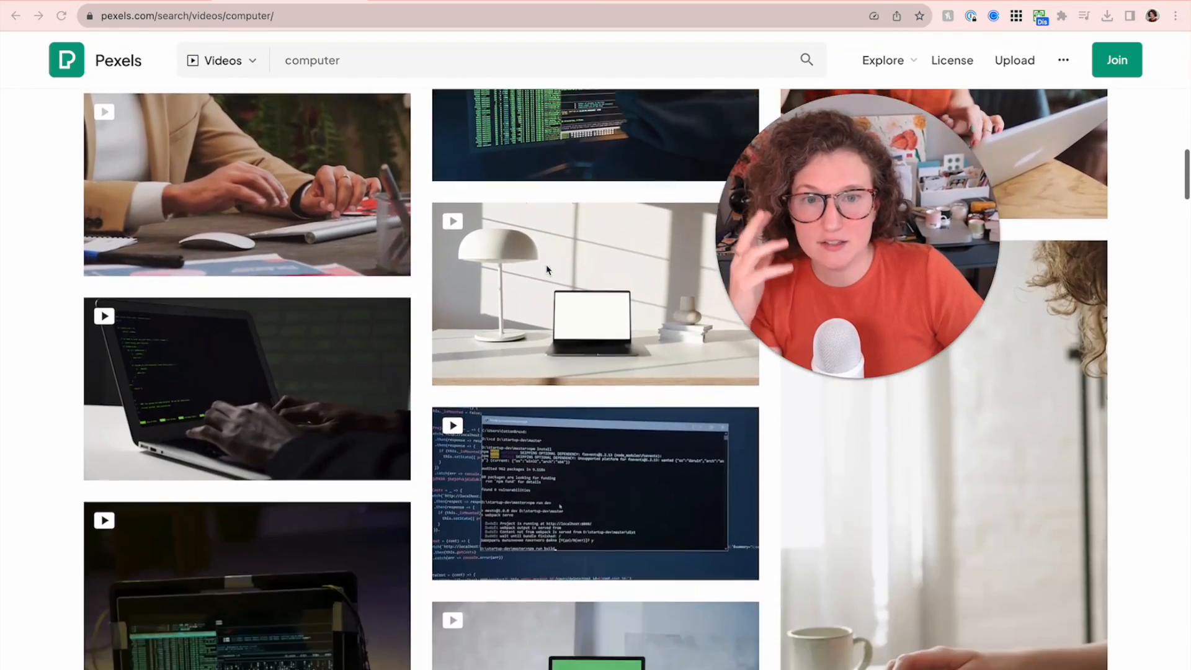
scroll(547, 271, "down", 4)
scroll(546, 270, "down", 3)
scroll(546, 269, "down", 4)
scroll(547, 271, "down", 3)
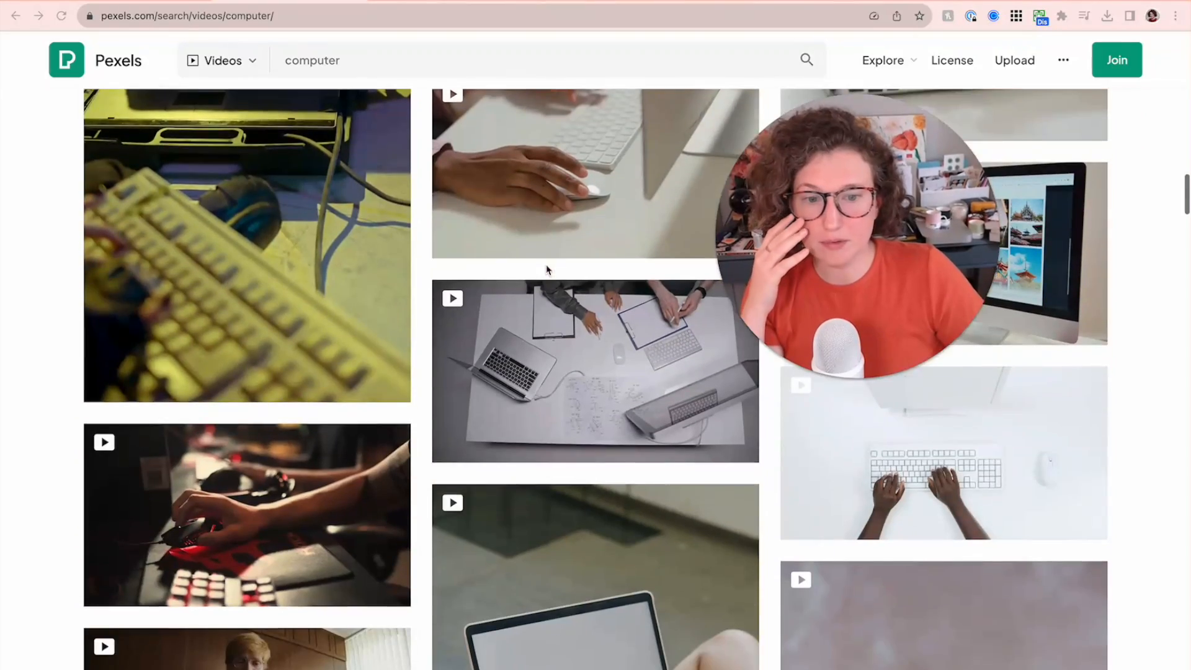
scroll(547, 270, "down", 3)
scroll(547, 270, "down", 4)
scroll(547, 270, "down", 3)
scroll(546, 270, "down", 4)
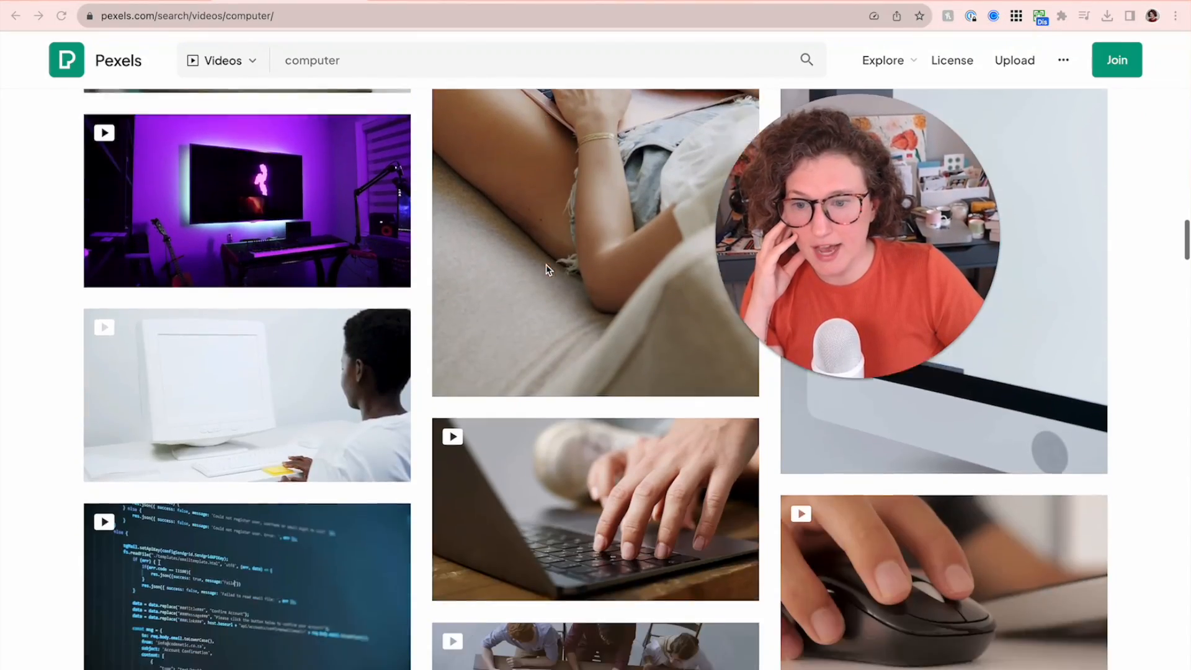
scroll(546, 271, "down", 6)
scroll(547, 270, "down", 3)
scroll(546, 270, "down", 3)
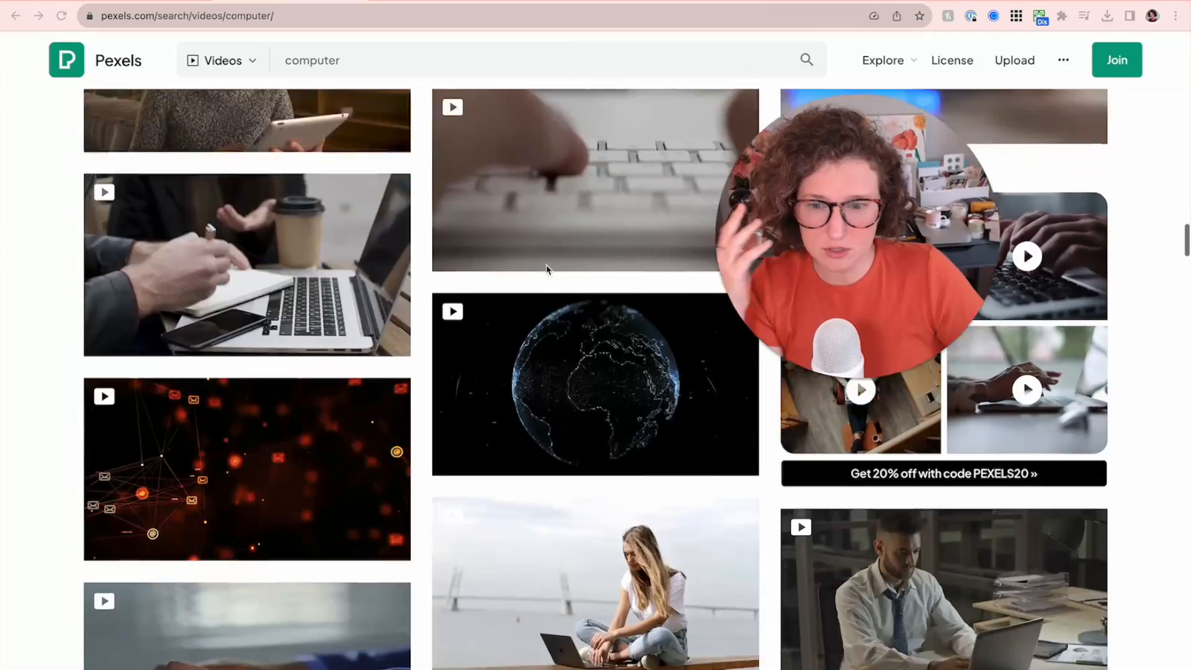
scroll(546, 271, "down", 4)
scroll(547, 270, "down", 2)
scroll(546, 270, "down", 4)
scroll(546, 269, "down", 4)
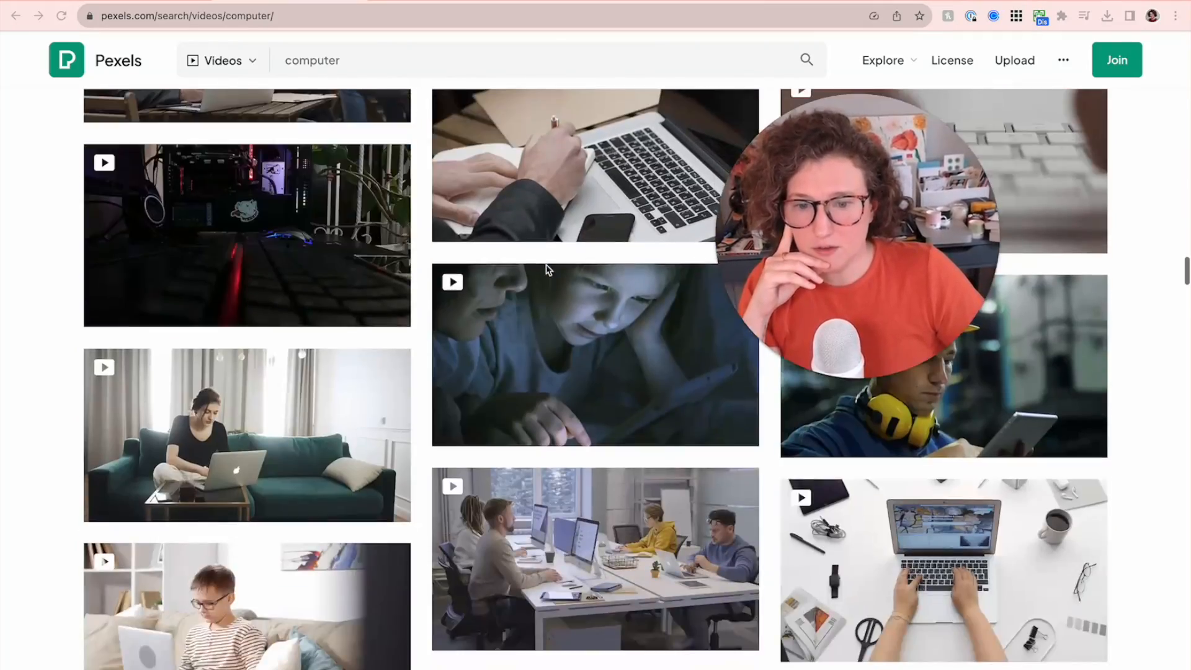
scroll(546, 270, "down", 3)
scroll(546, 270, "up", 1)
scroll(546, 270, "up", 10)
scroll(547, 270, "up", 6)
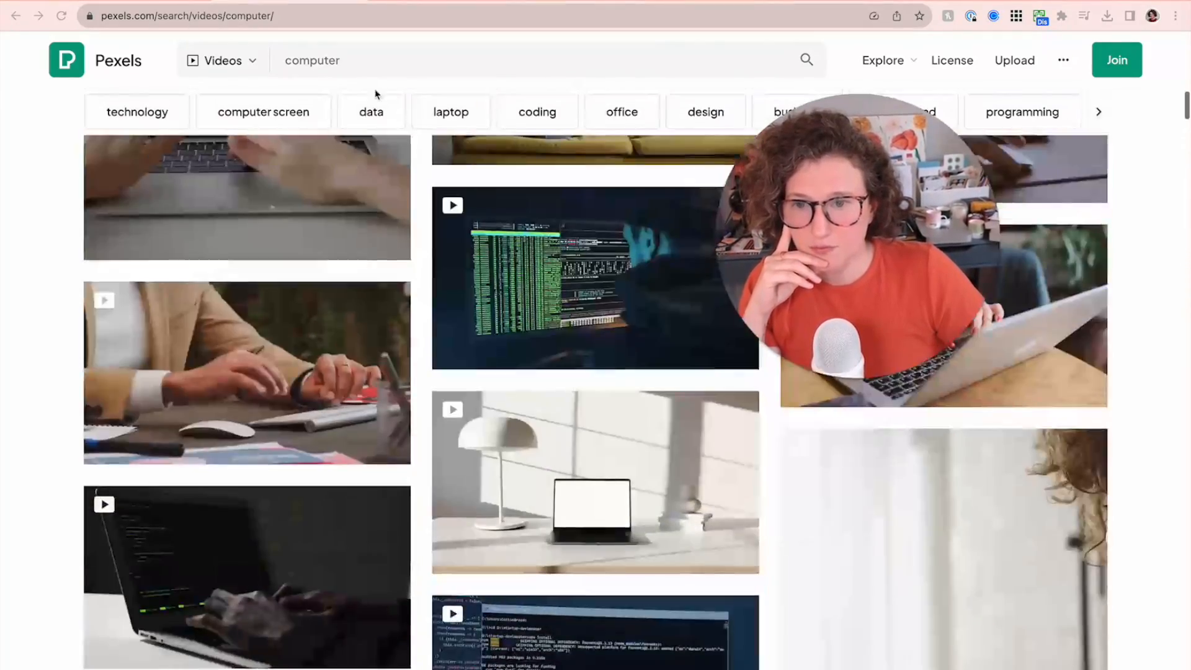
scroll(324, 154, "up", 5)
Replace the search term 'computer' with 'flowers' and show those video results
left_click(310, 62)
type("flowers")
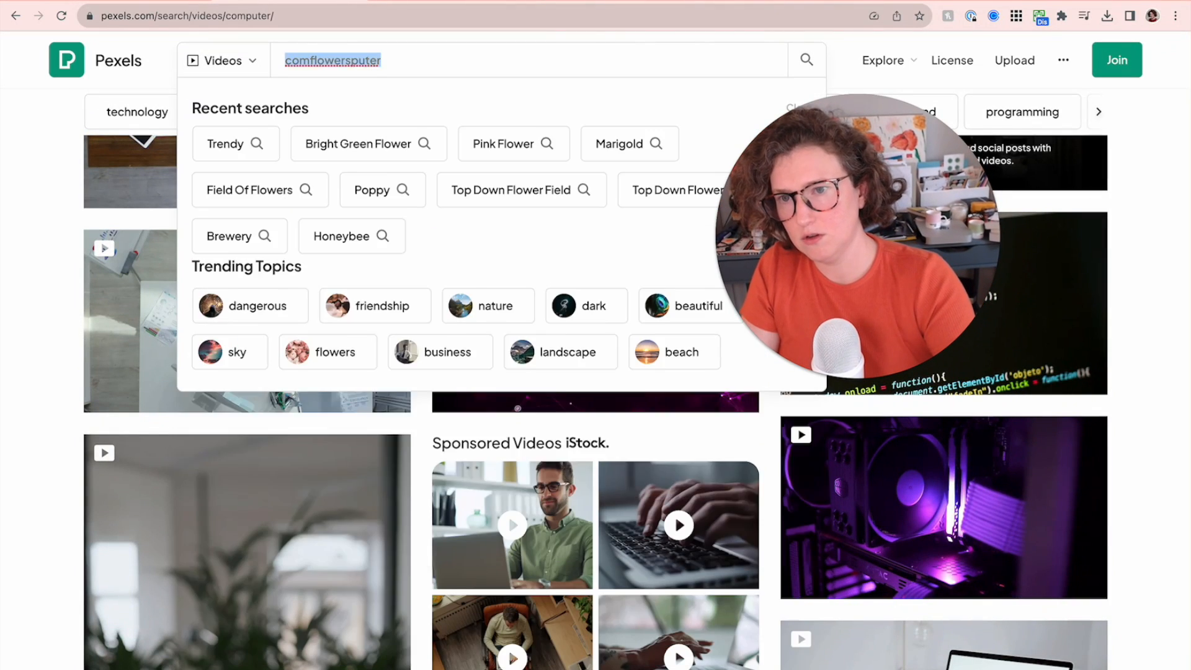
key("Return")
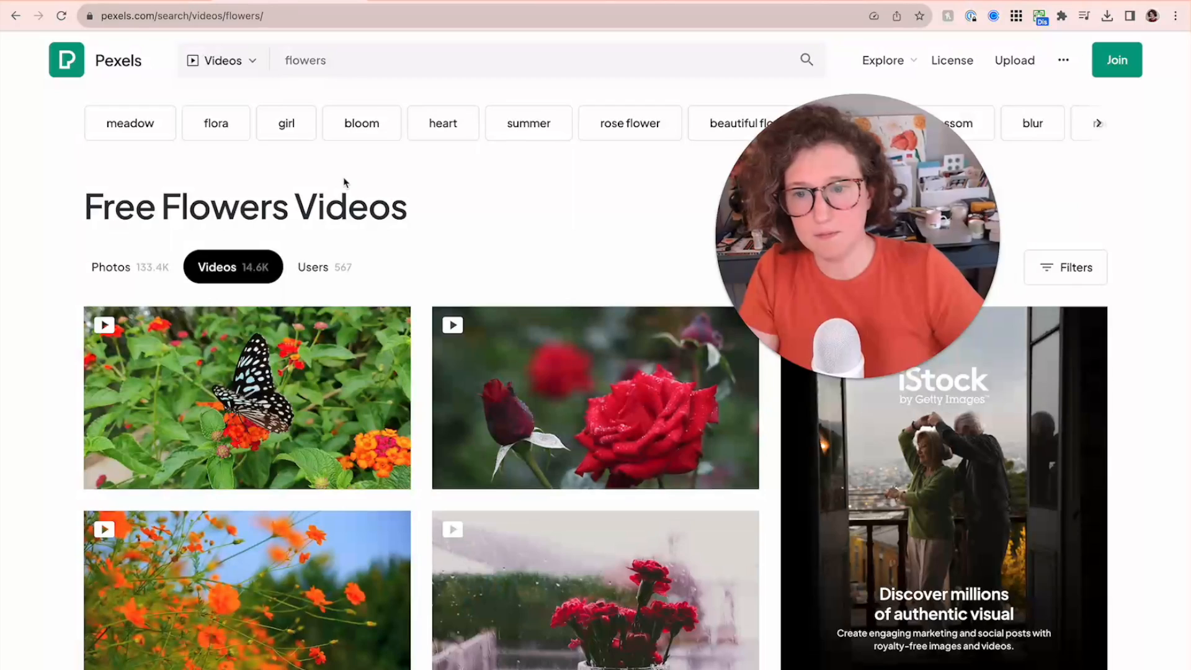
scroll(358, 250, "down", 4)
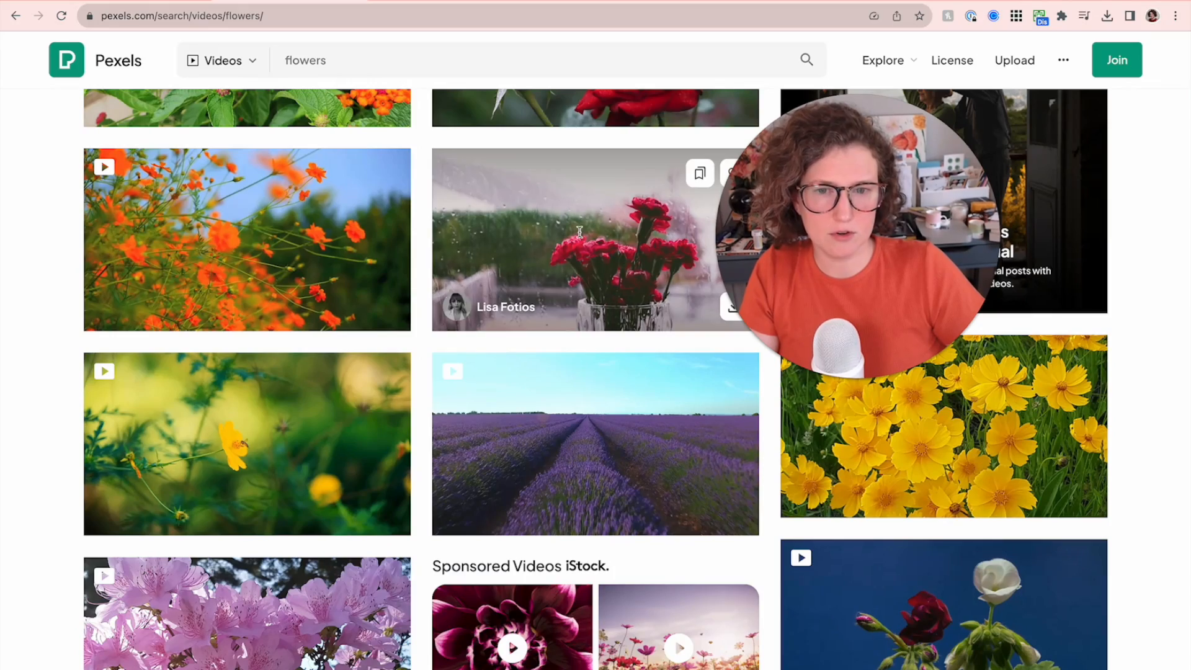
scroll(621, 320, "down", 3)
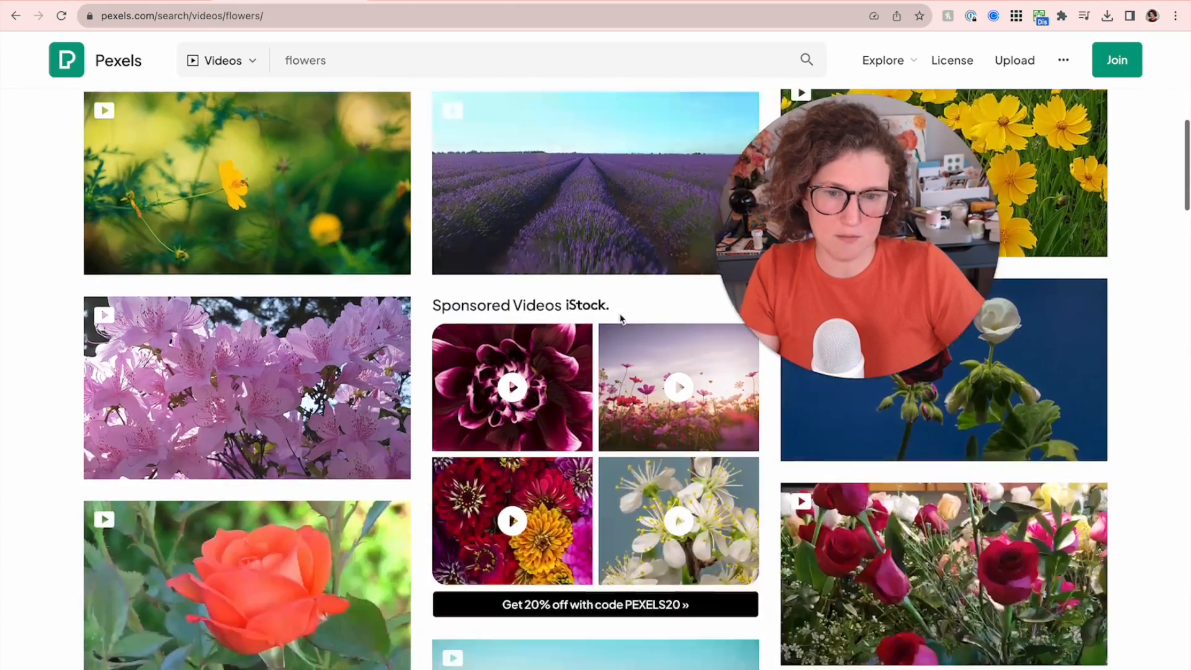
scroll(621, 319, "down", 3)
scroll(621, 319, "down", 3)
scroll(621, 319, "down", 1)
scroll(620, 319, "down", 3)
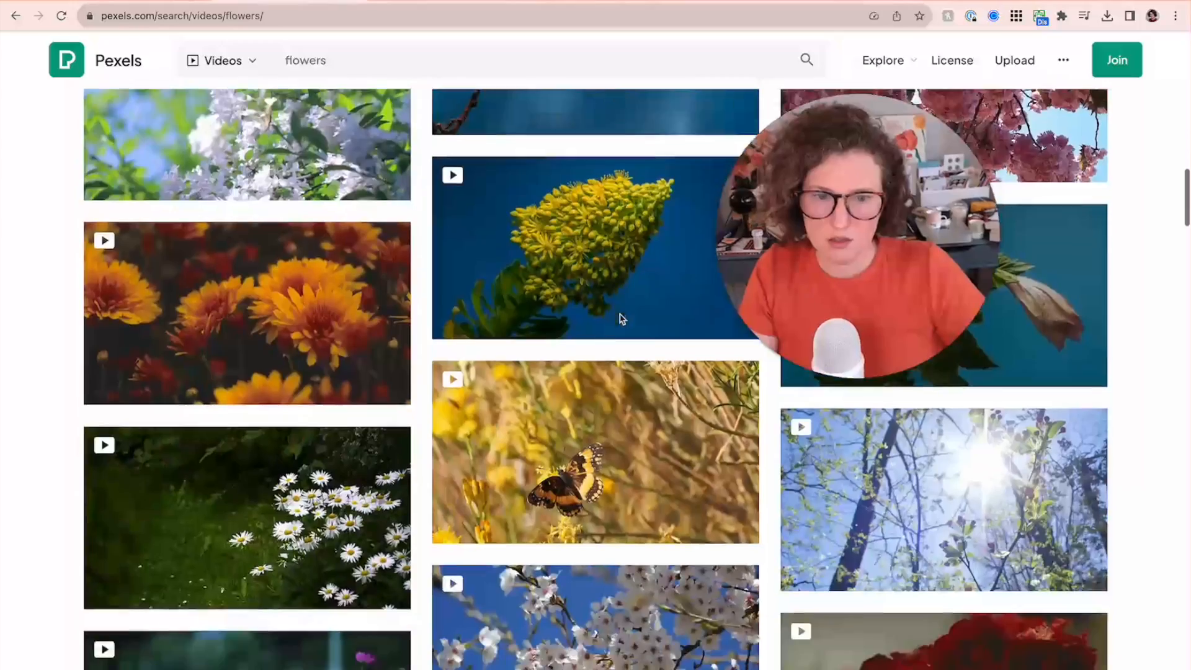
scroll(621, 320, "down", 5)
scroll(621, 319, "down", 6)
scroll(621, 320, "down", 2)
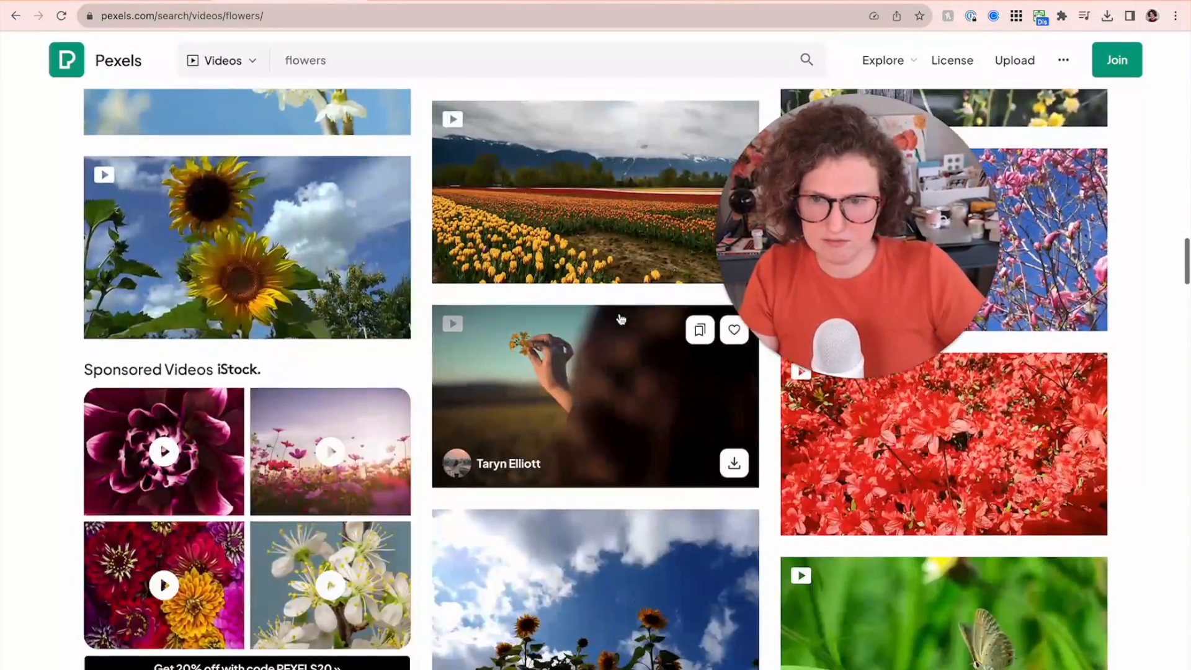
scroll(621, 320, "up", 3)
scroll(621, 319, "down", 5)
scroll(621, 319, "down", 3)
scroll(620, 319, "down", 3)
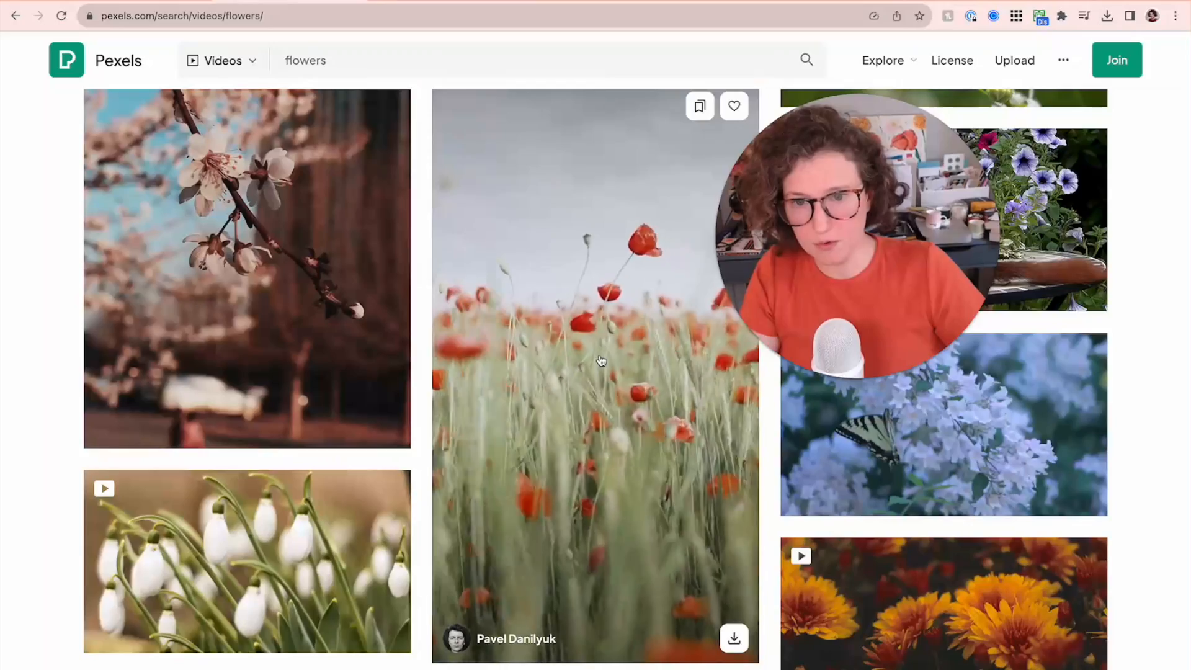
scroll(600, 362, "up", 1)
scroll(600, 362, "down", 2)
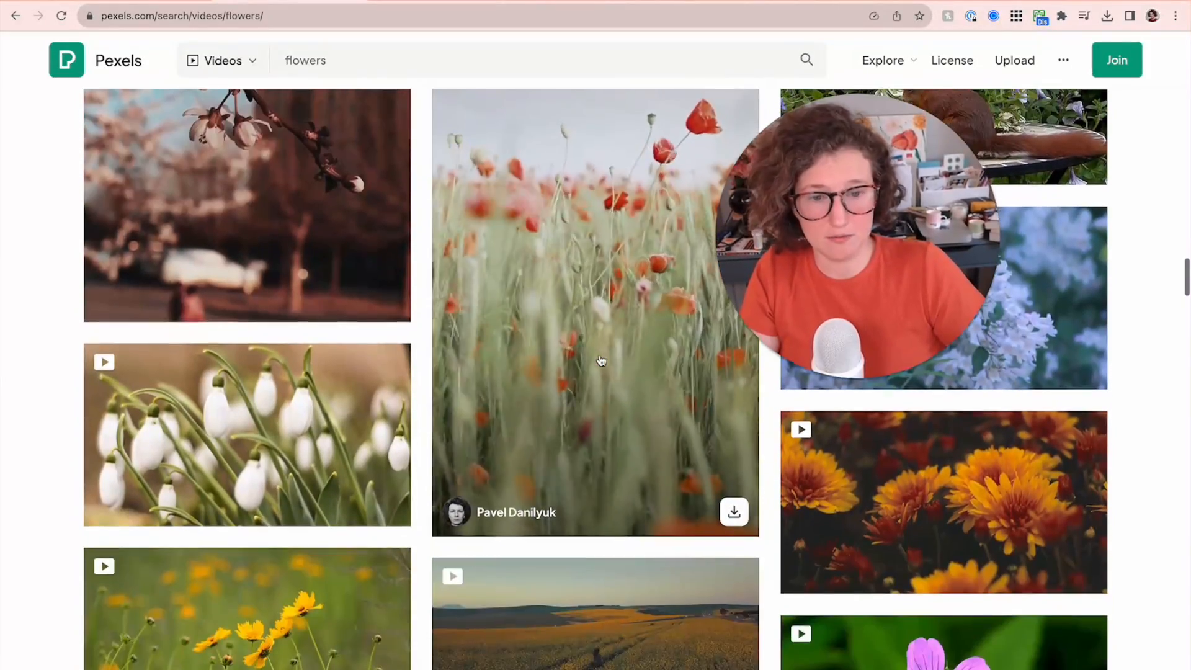
scroll(600, 361, "down", 1)
scroll(600, 361, "up", 2)
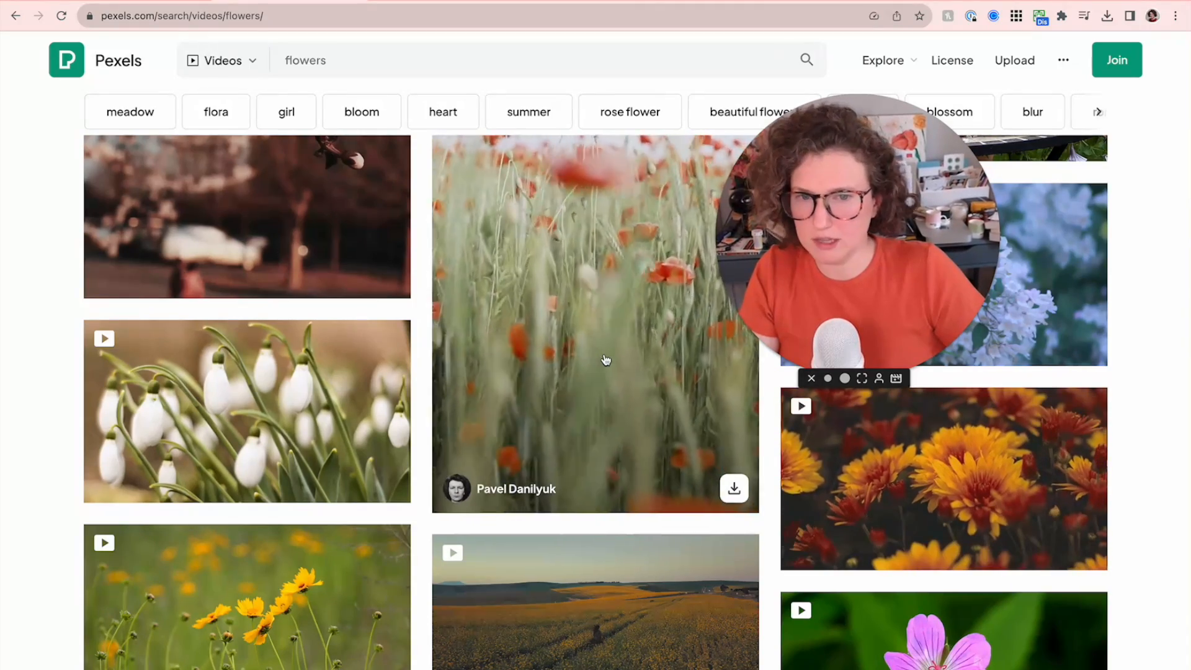
scroll(605, 361, "down", 2)
scroll(605, 360, "up", 5)
scroll(605, 360, "up", 5)
scroll(606, 361, "up", 5)
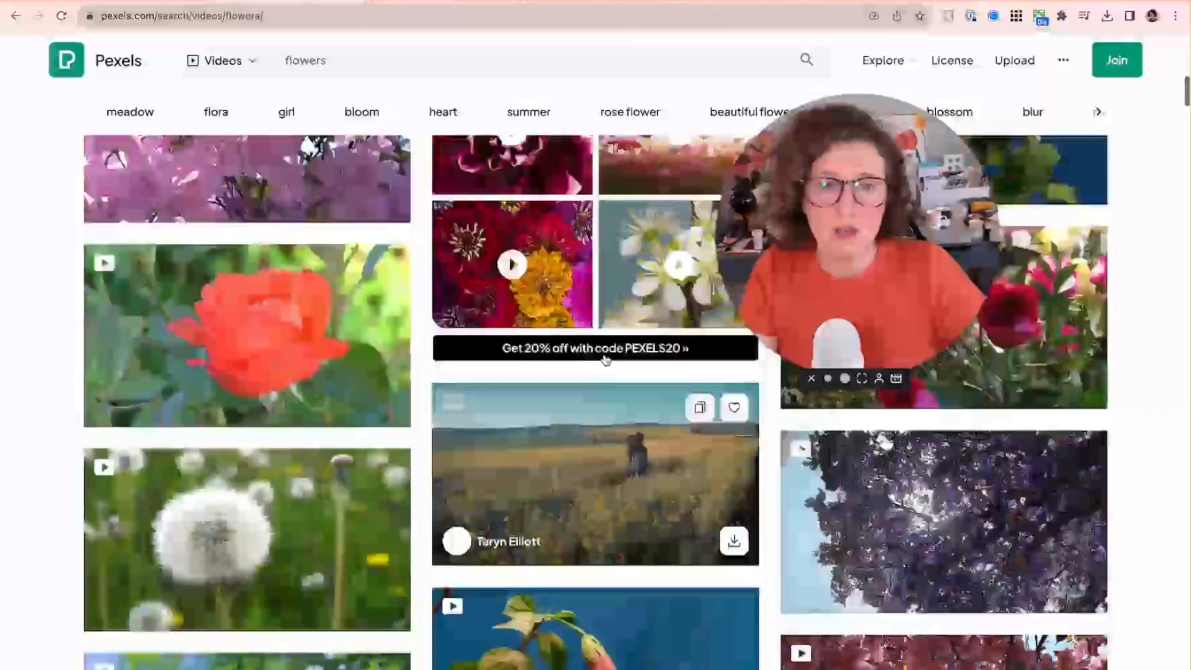
scroll(605, 360, "up", 5)
scroll(605, 359, "up", 1)
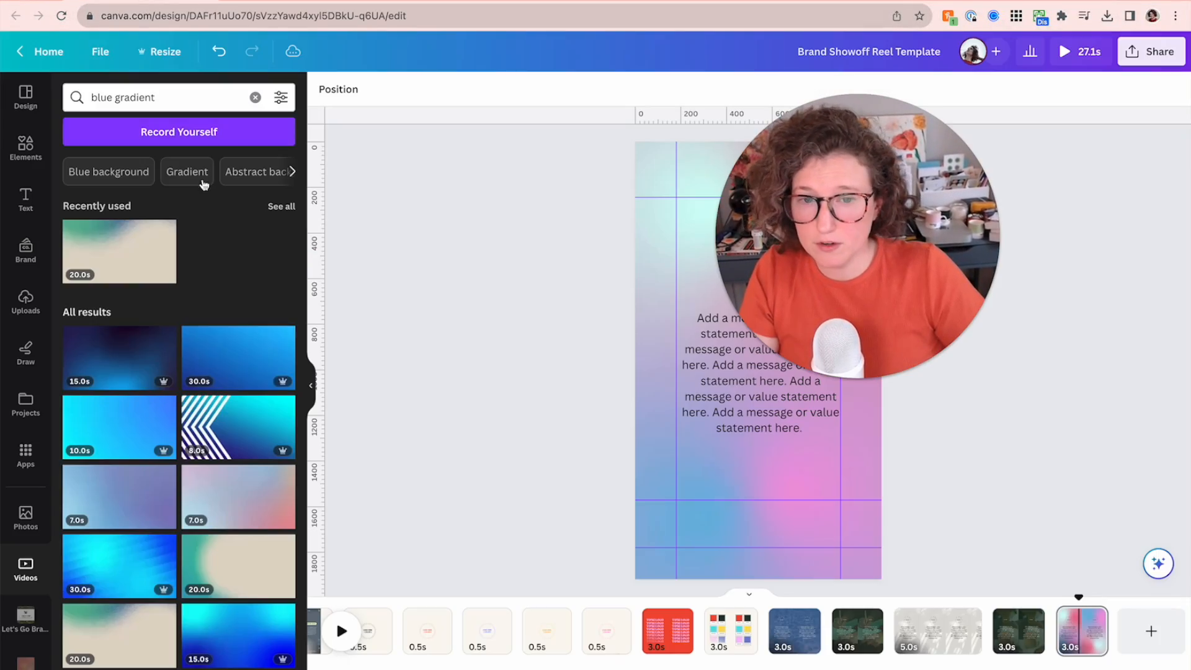
scroll(233, 401, "down", 3)
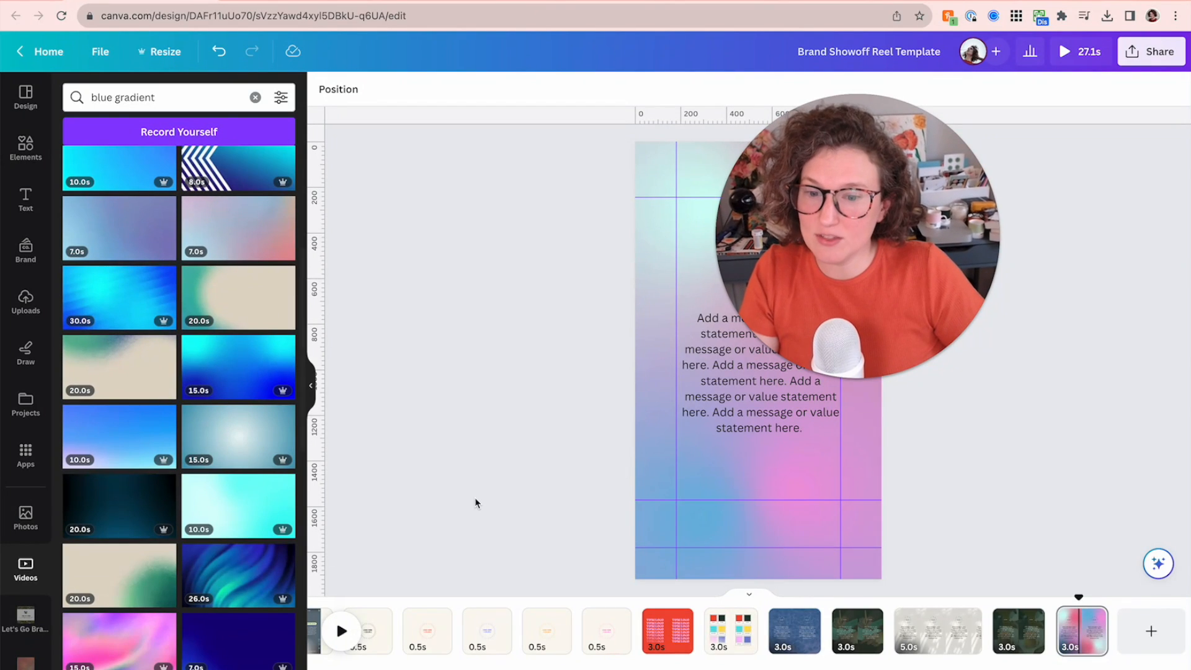
scroll(495, 641, "left", 3)
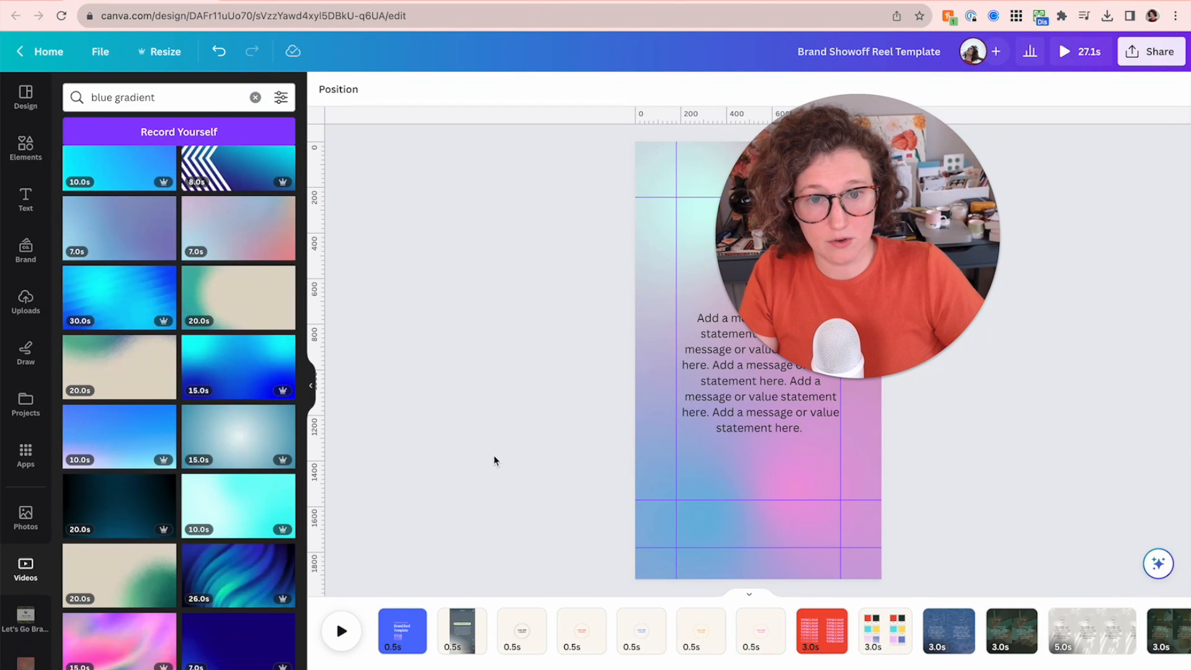